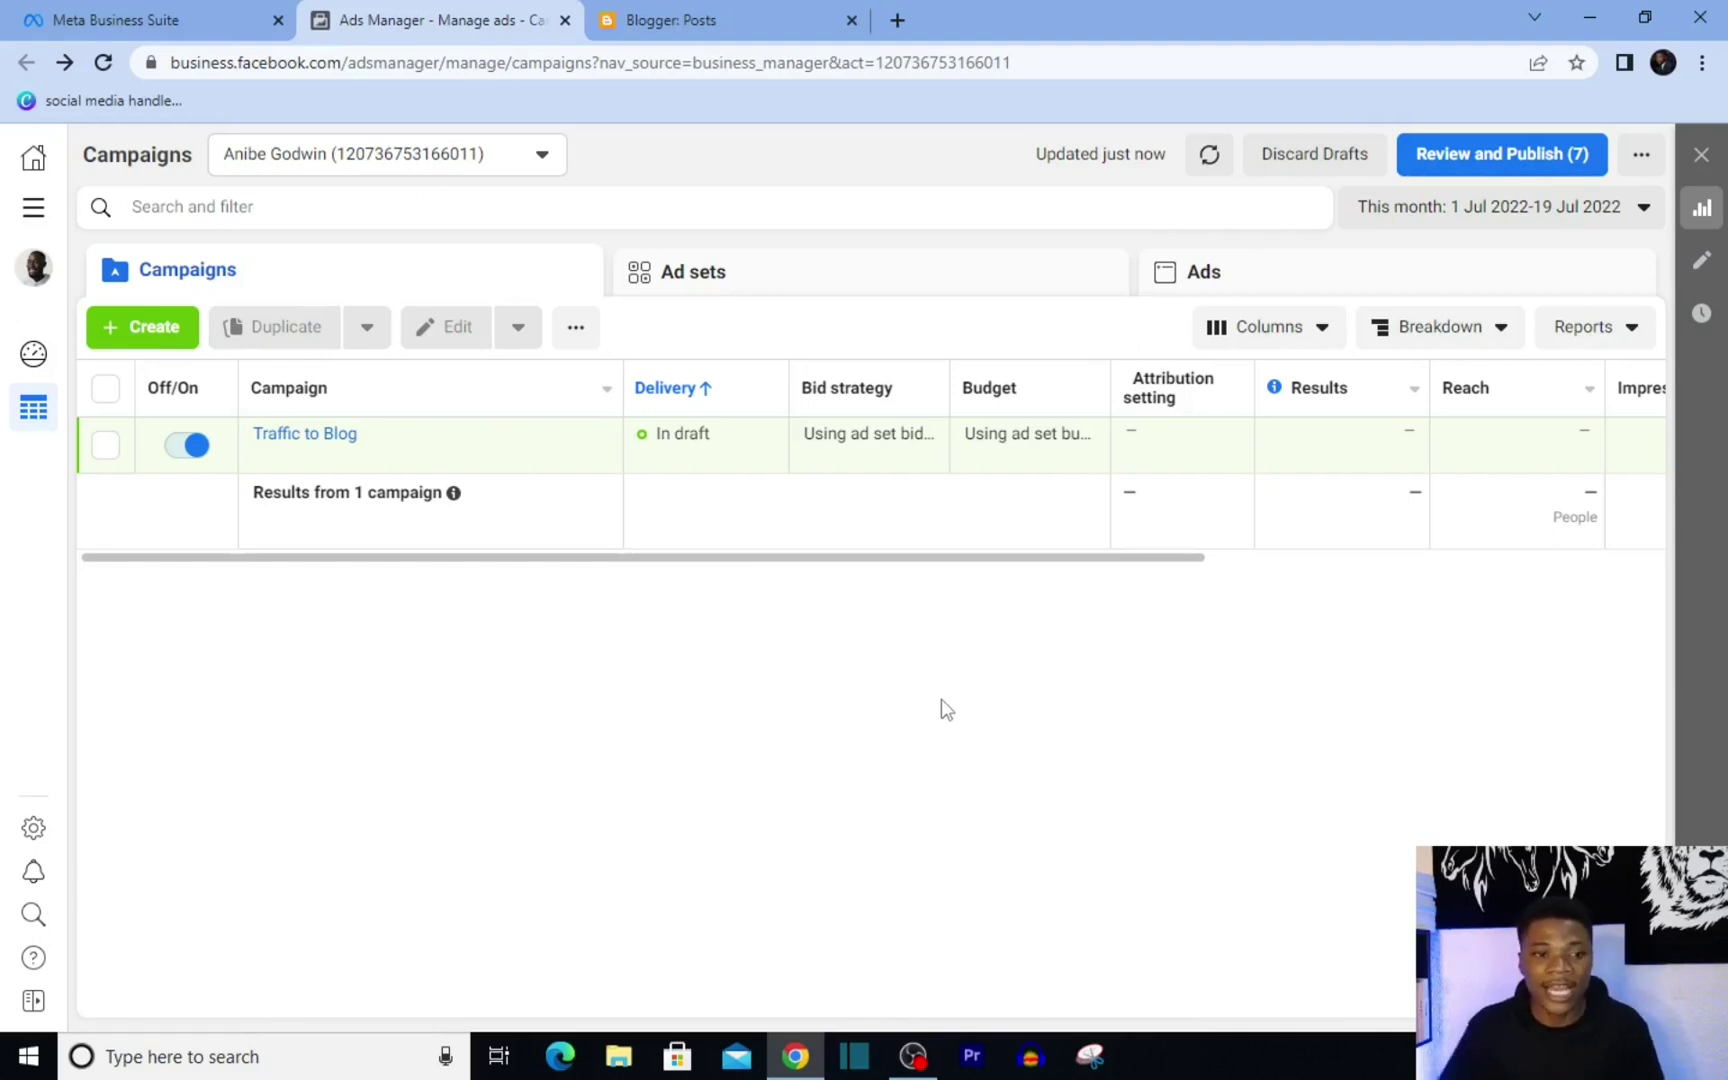
Go from All tools to Business settings and open Data sources > Pixels to list the seven pixels
{"action": "left_click", "coordinate": [31, 209]}
{"action": "scroll", "coordinate": [250, 650], "scroll_direction": "down", "scroll_amount": 2}
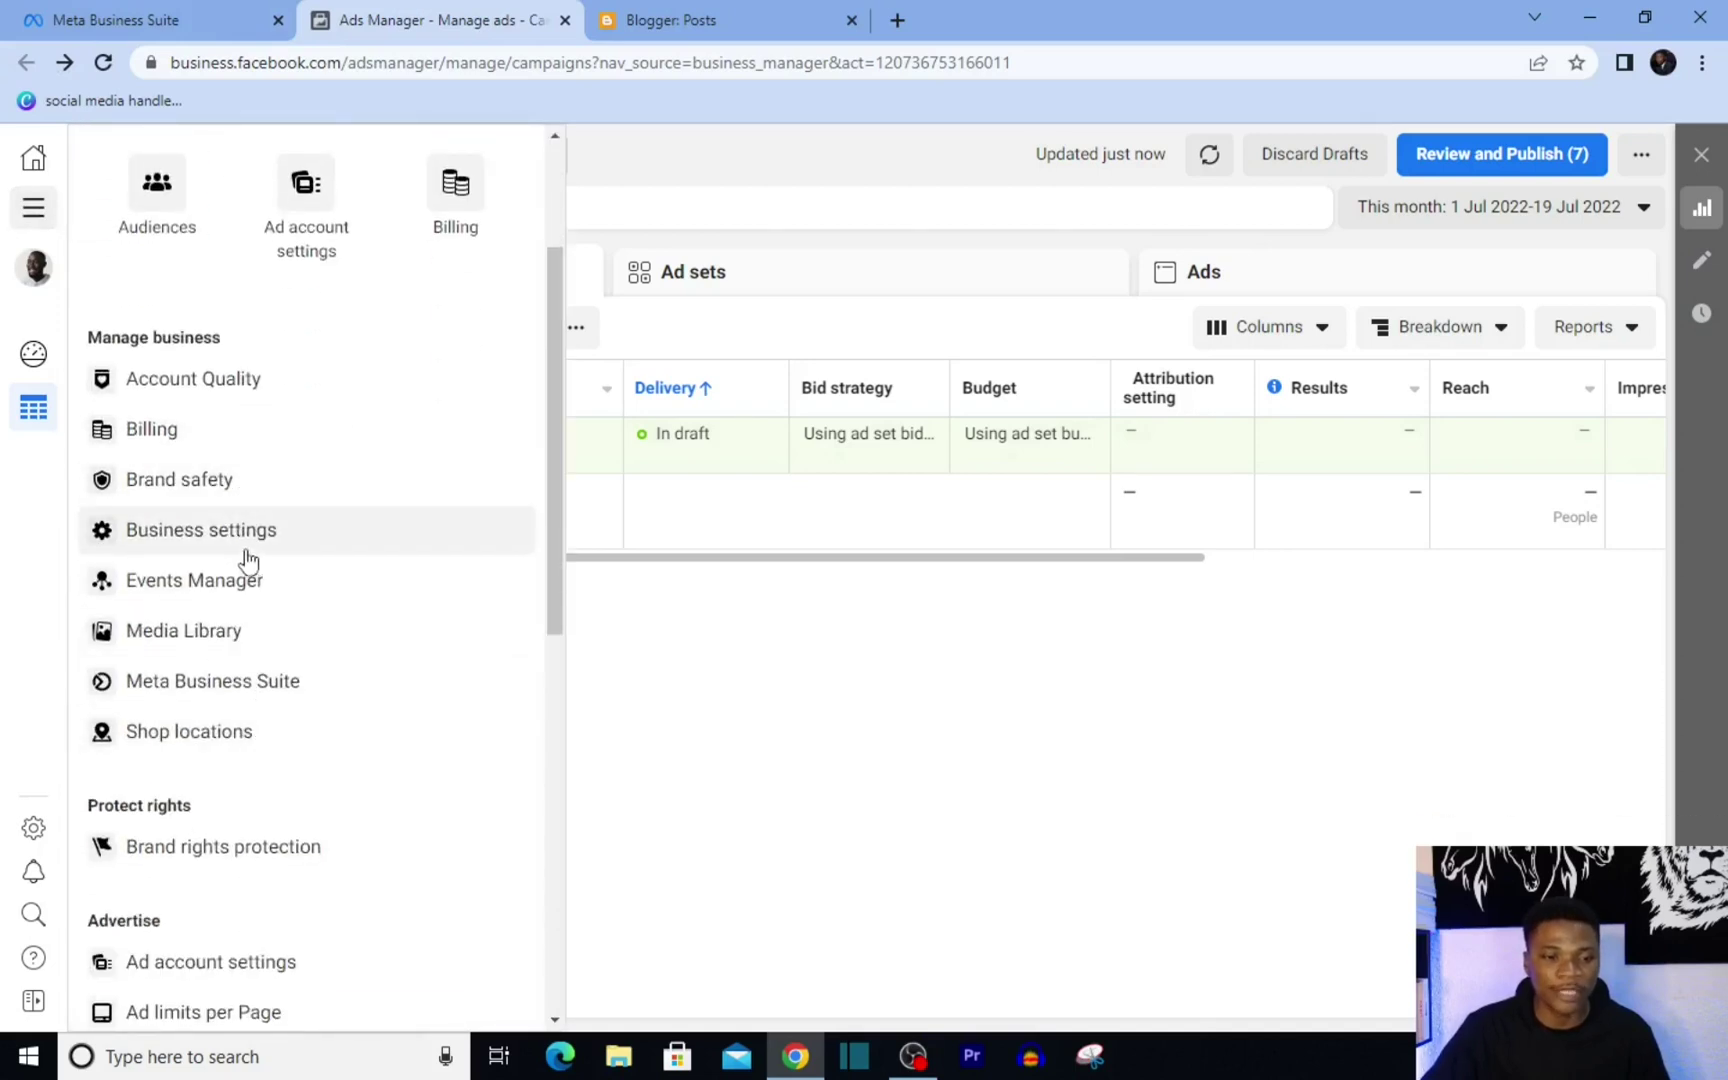
{"action": "left_click", "coordinate": [213, 541]}
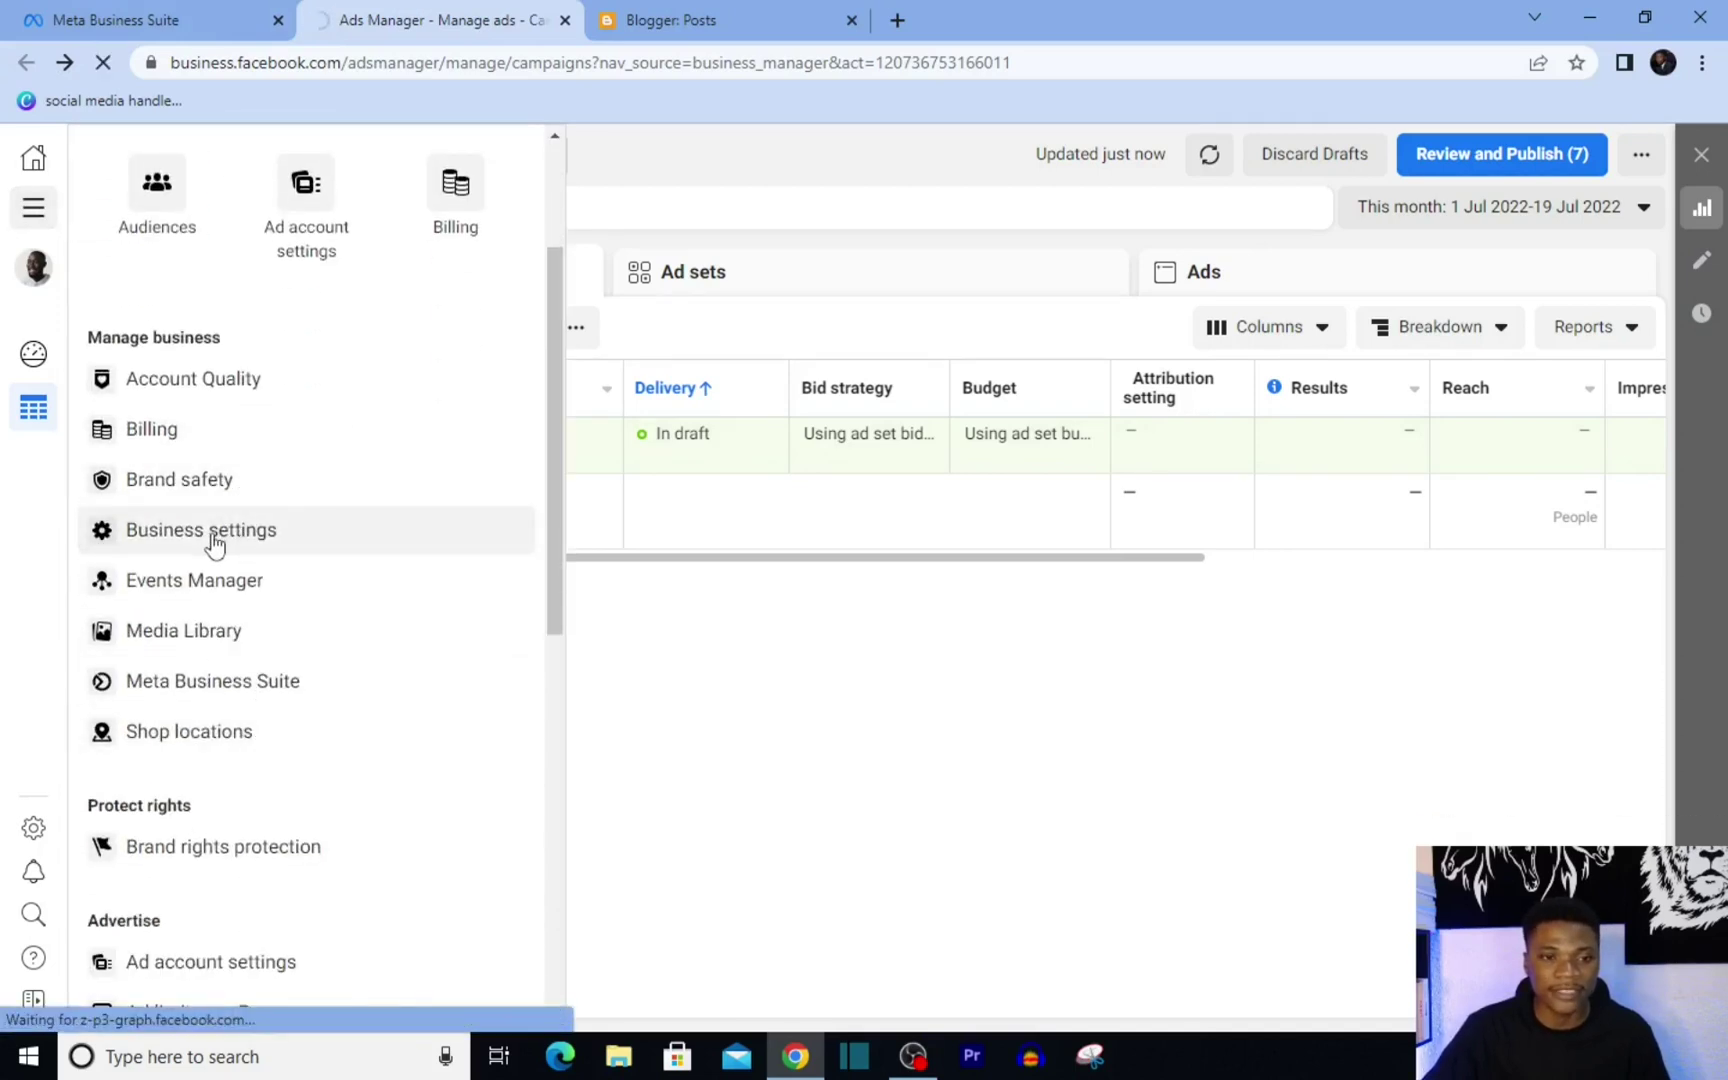
{"action": "scroll", "coordinate": [220, 621], "scroll_direction": "down", "scroll_amount": 2}
{"action": "left_click", "coordinate": [157, 752]}
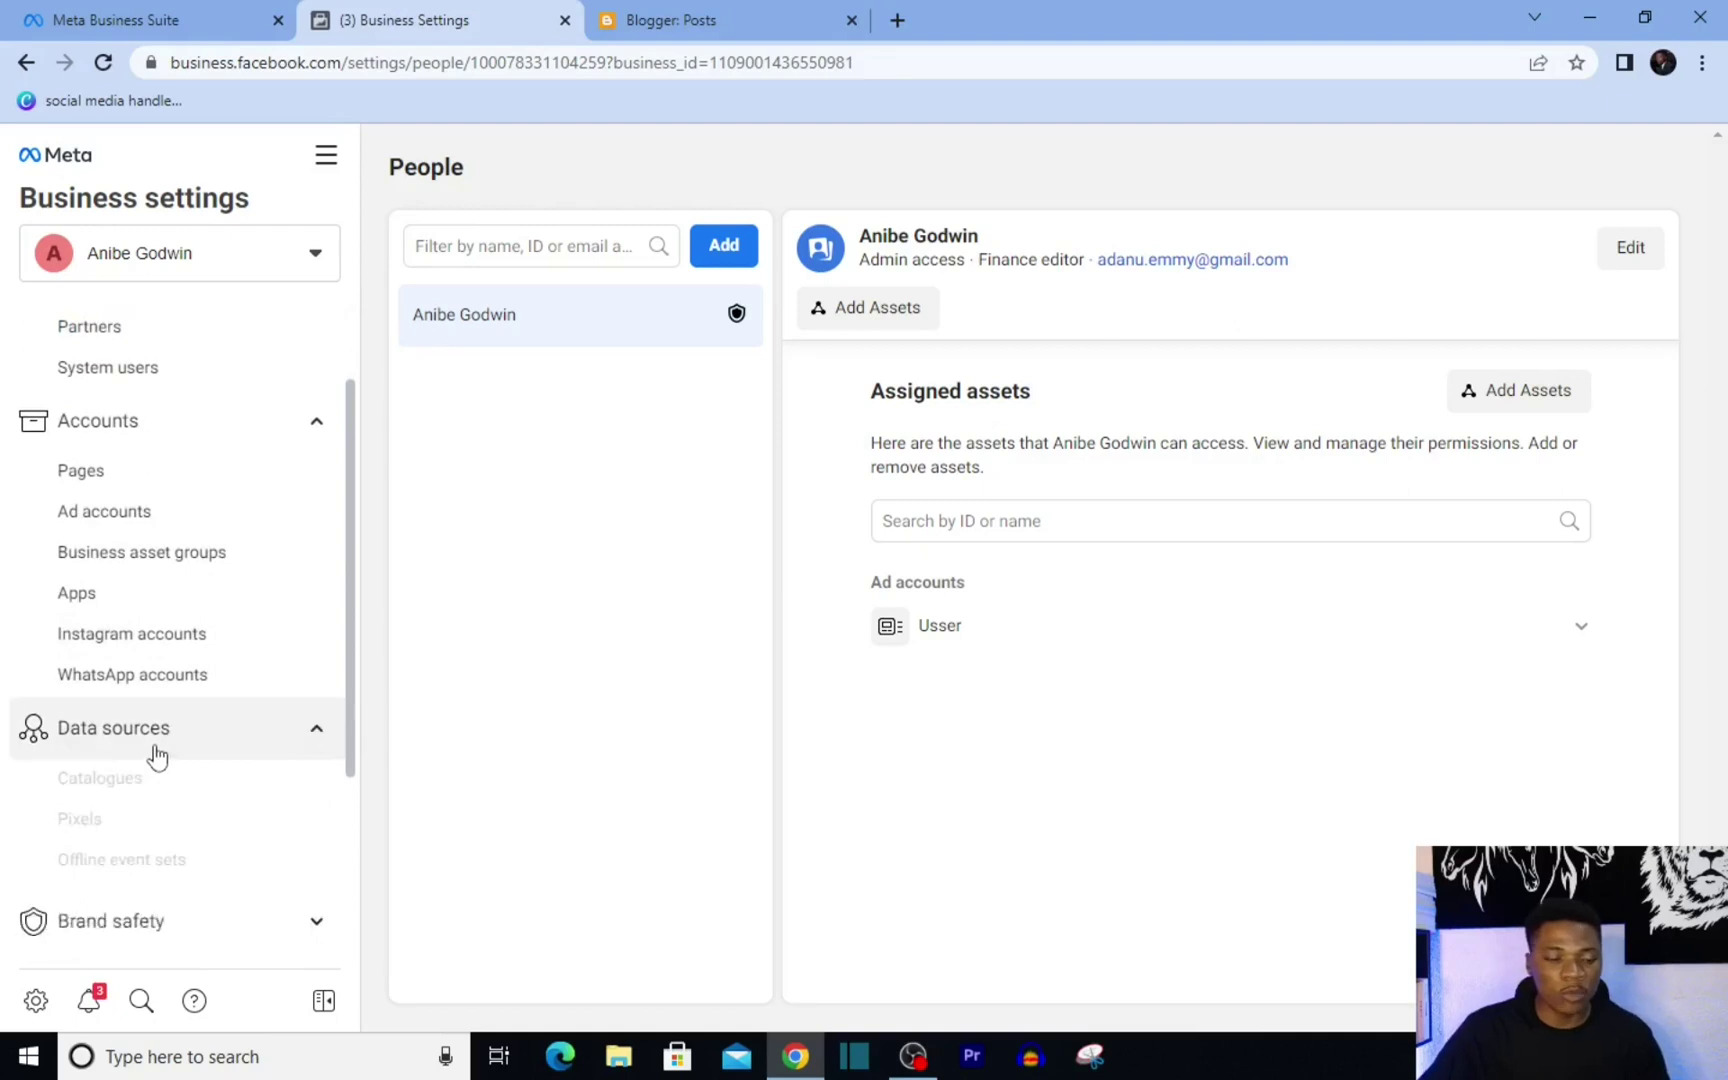
{"action": "scroll", "coordinate": [165, 760], "scroll_direction": "down", "scroll_amount": 2}
{"action": "left_click", "coordinate": [106, 588]}
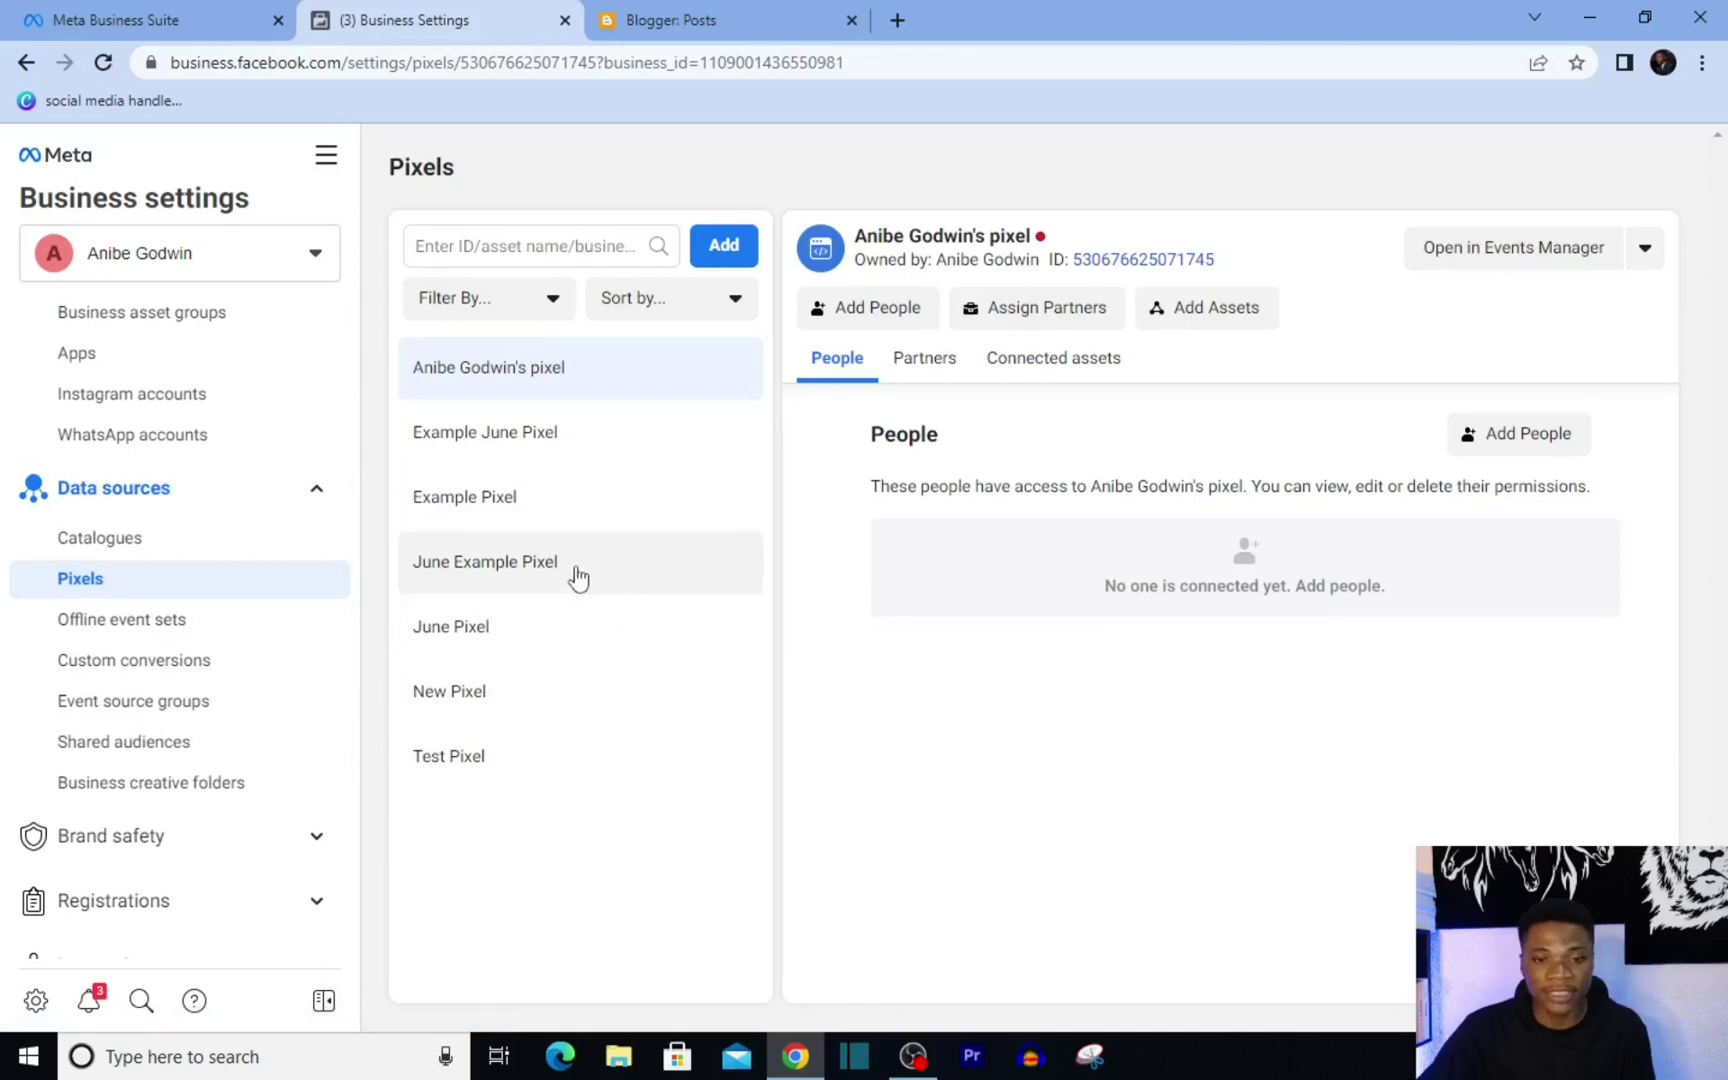
Add a new pixel named 'For Blogger' and choose to set it up now
{"action": "left_click", "coordinate": [728, 248]}
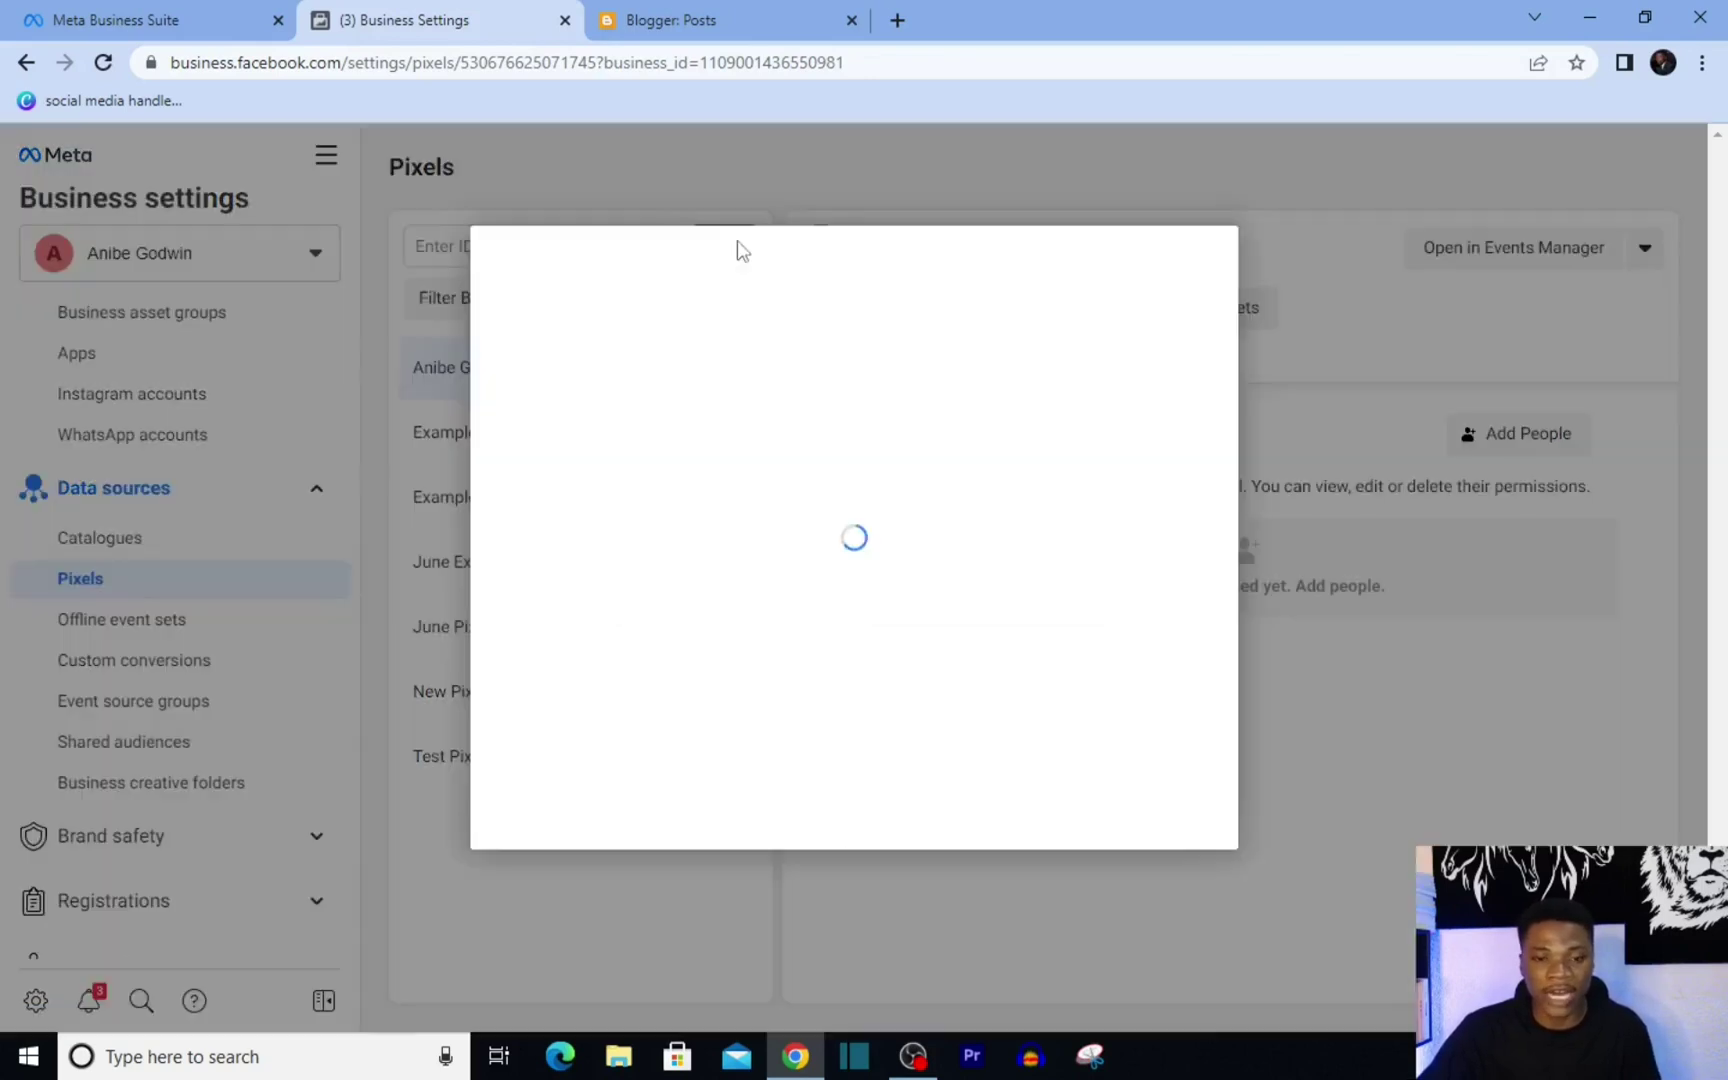
{"action": "left_click_drag", "start_coordinate": [760, 698], "coordinate": [532, 710]}
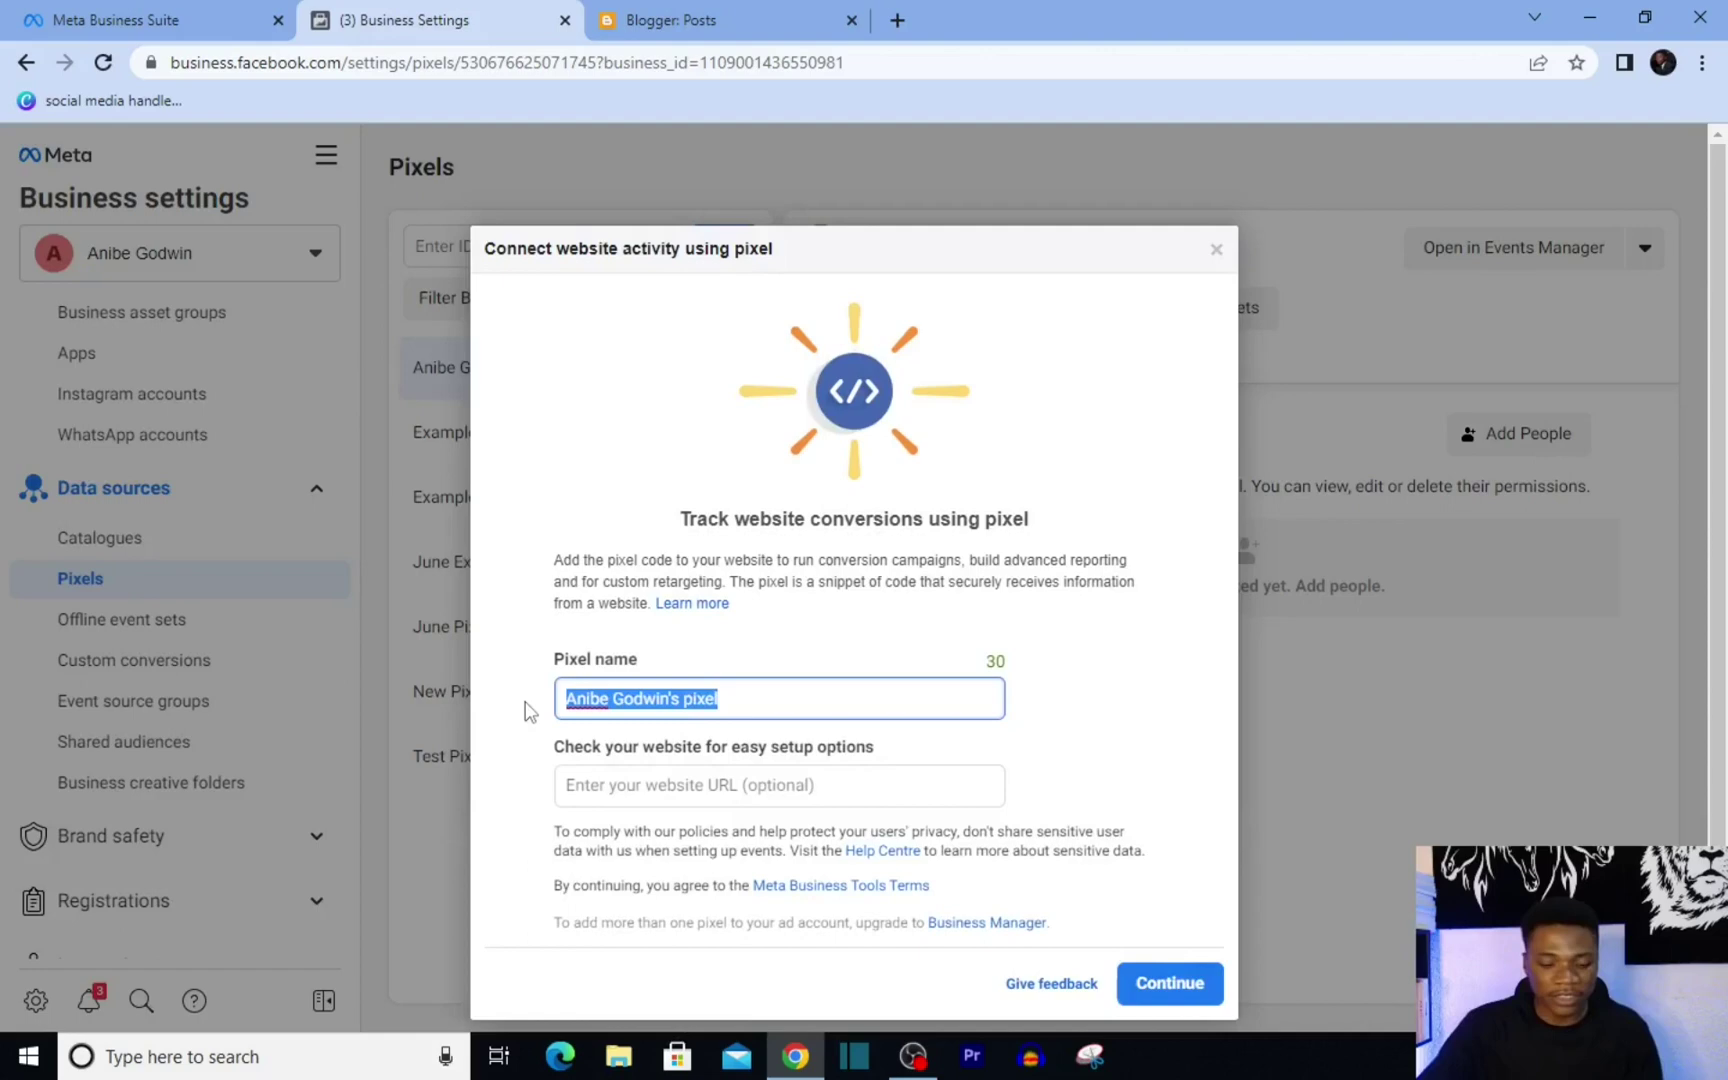
{"action": "type", "text": "For "}
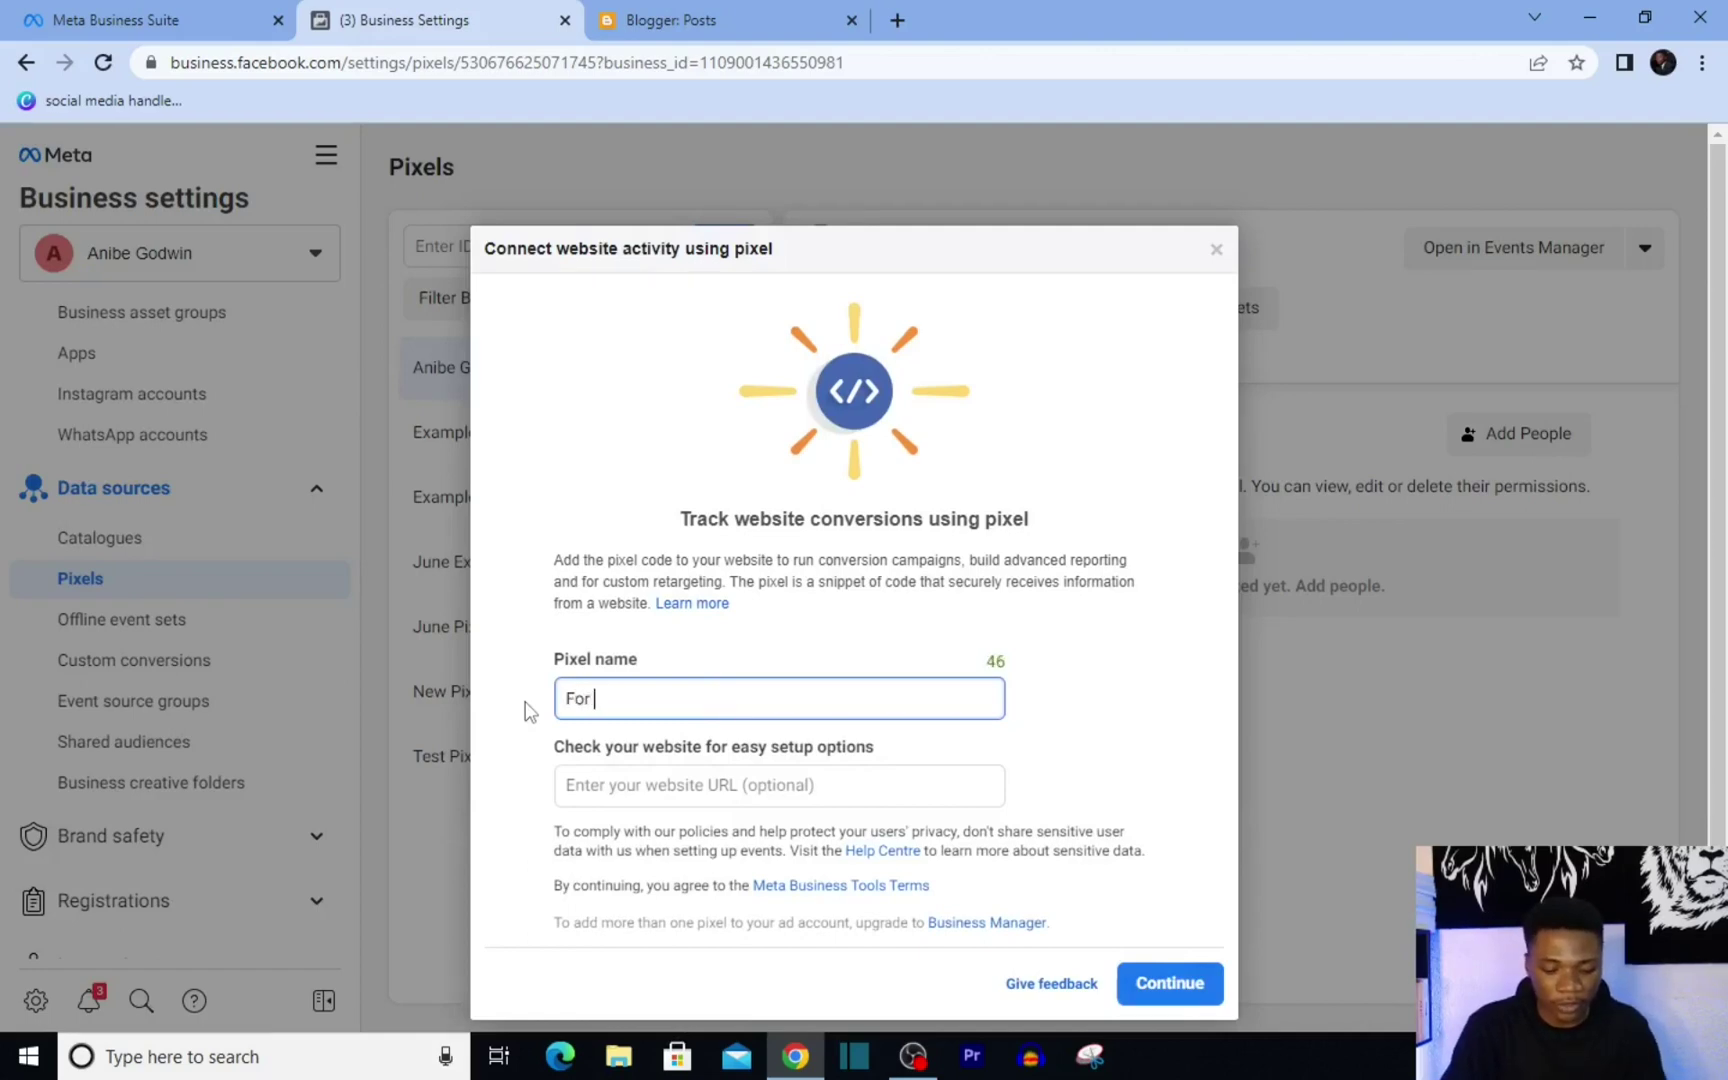
{"action": "type", "text": "Blogger"}
{"action": "left_click", "coordinate": [1138, 822]}
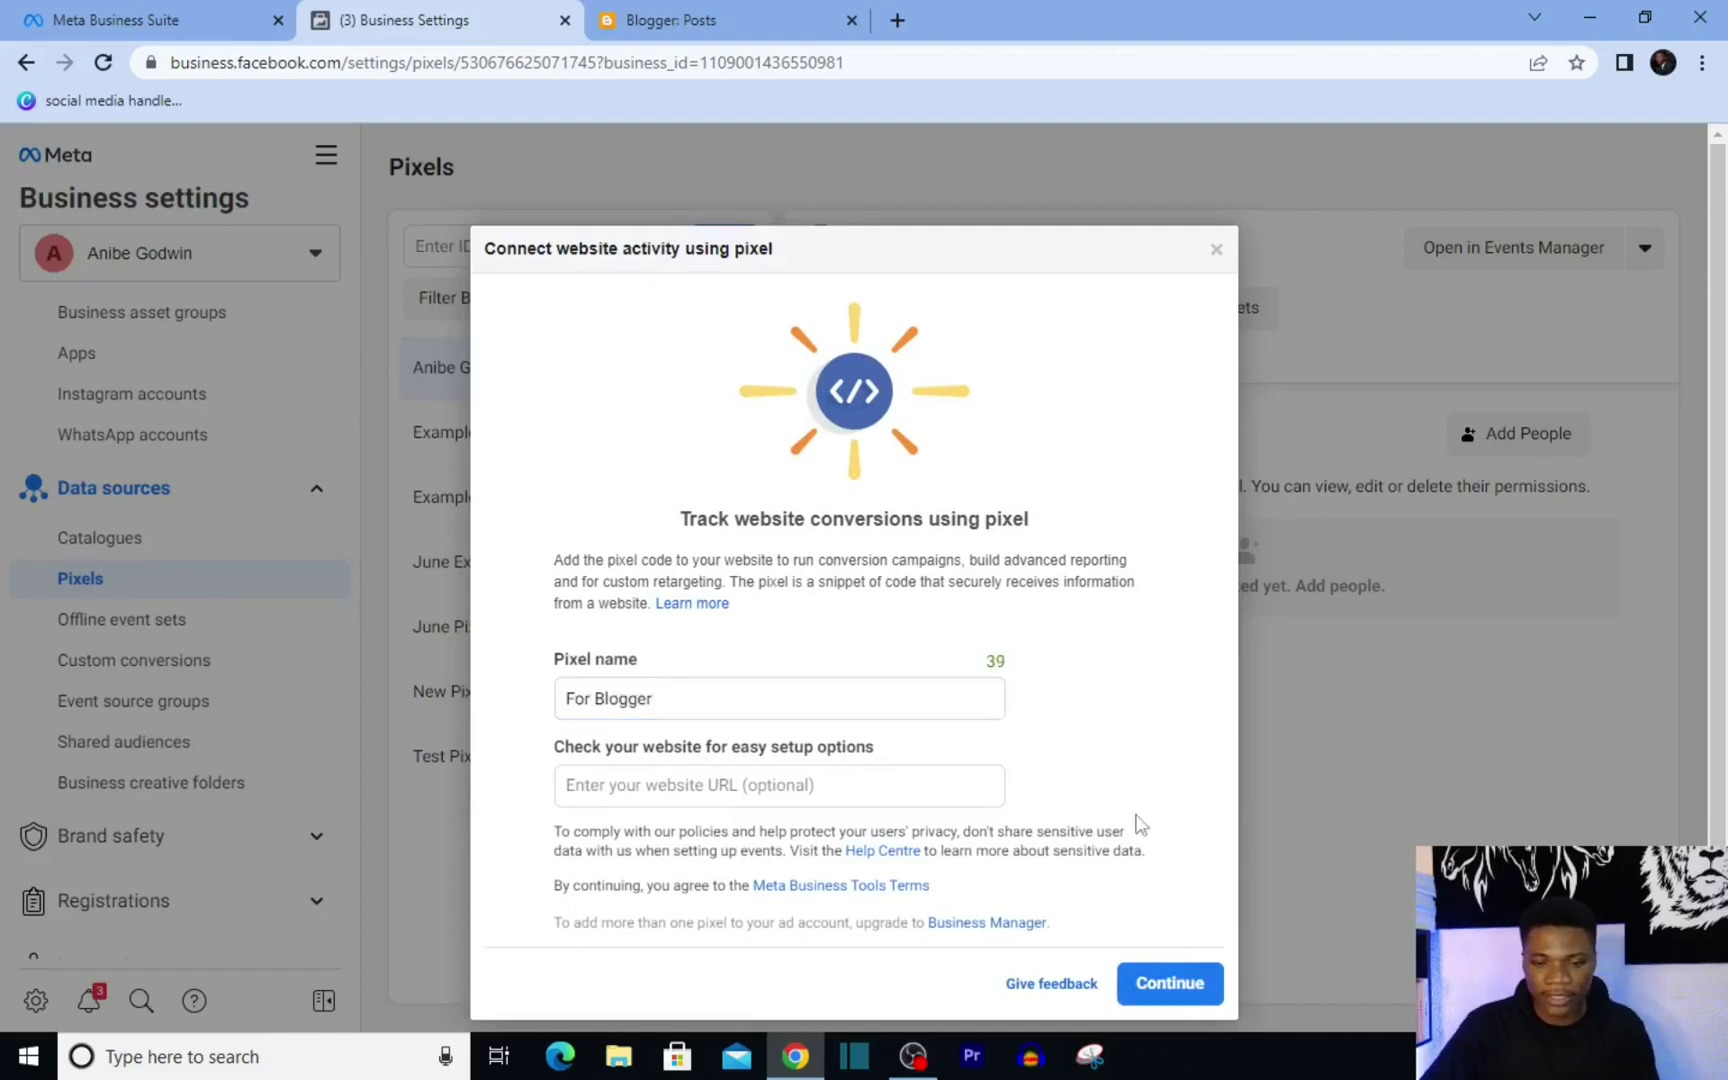
{"action": "left_click", "coordinate": [1187, 985]}
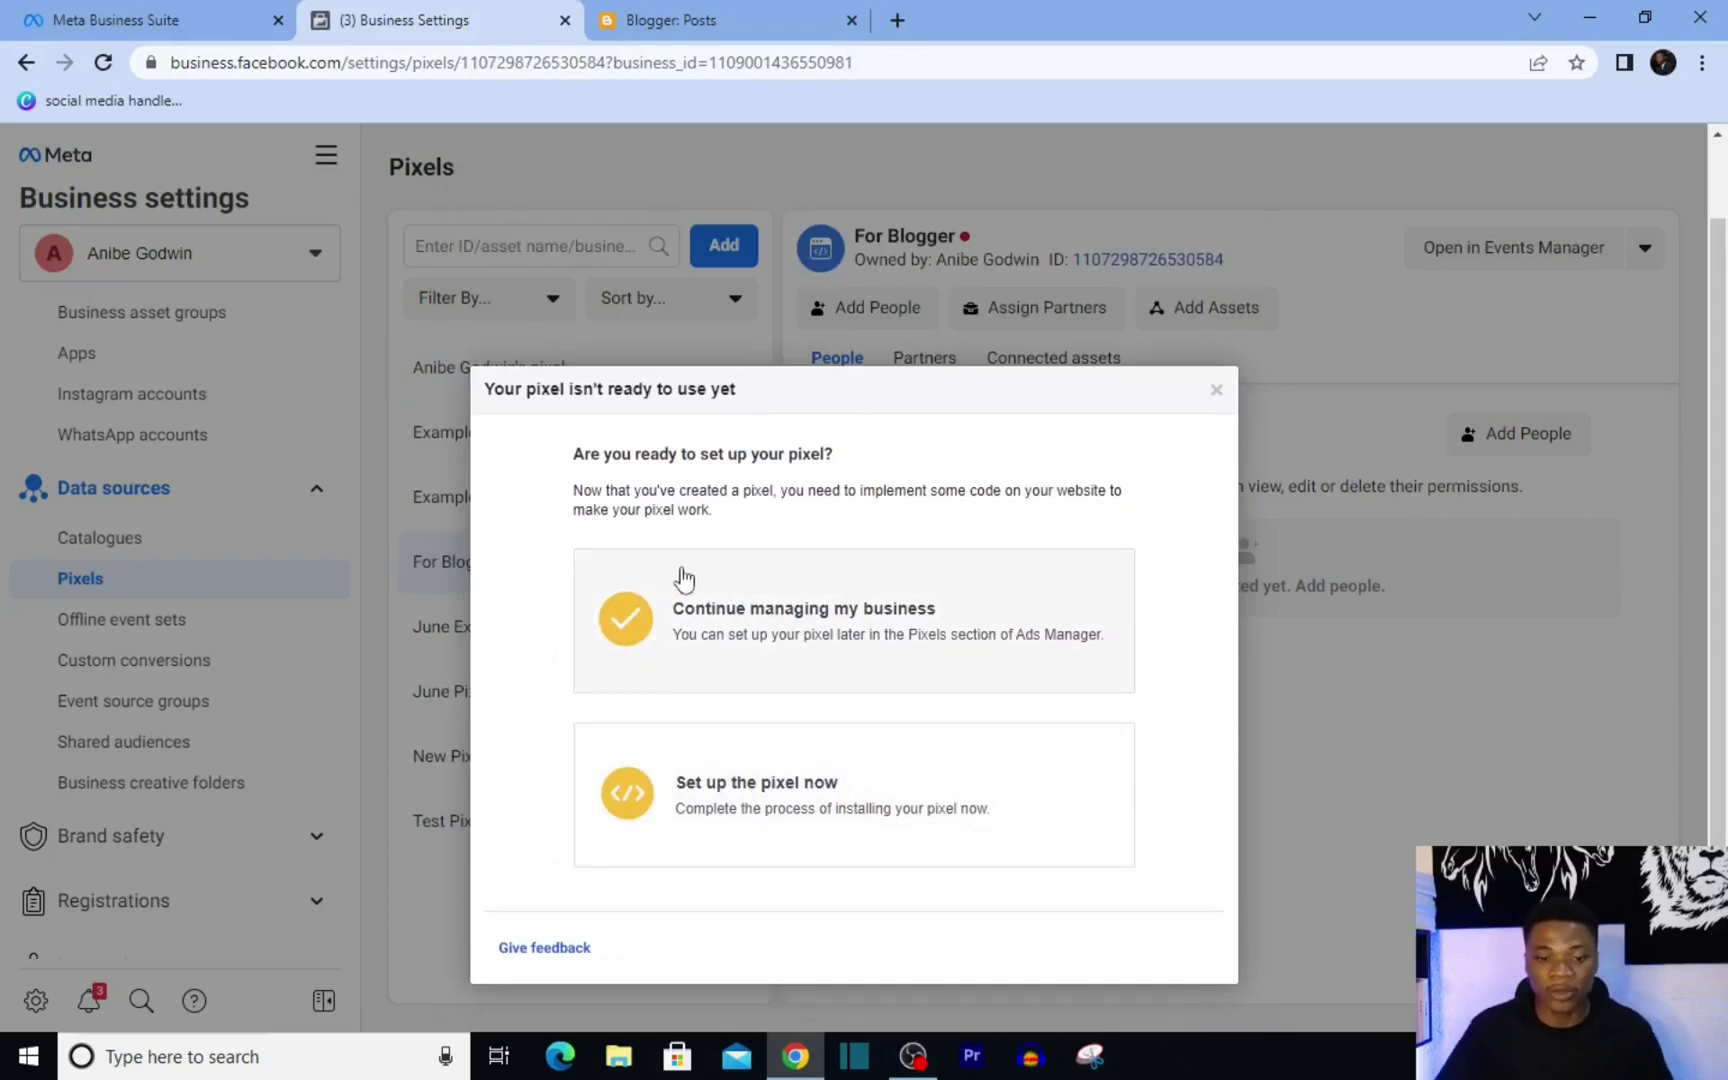
{"action": "left_click", "coordinate": [798, 790]}
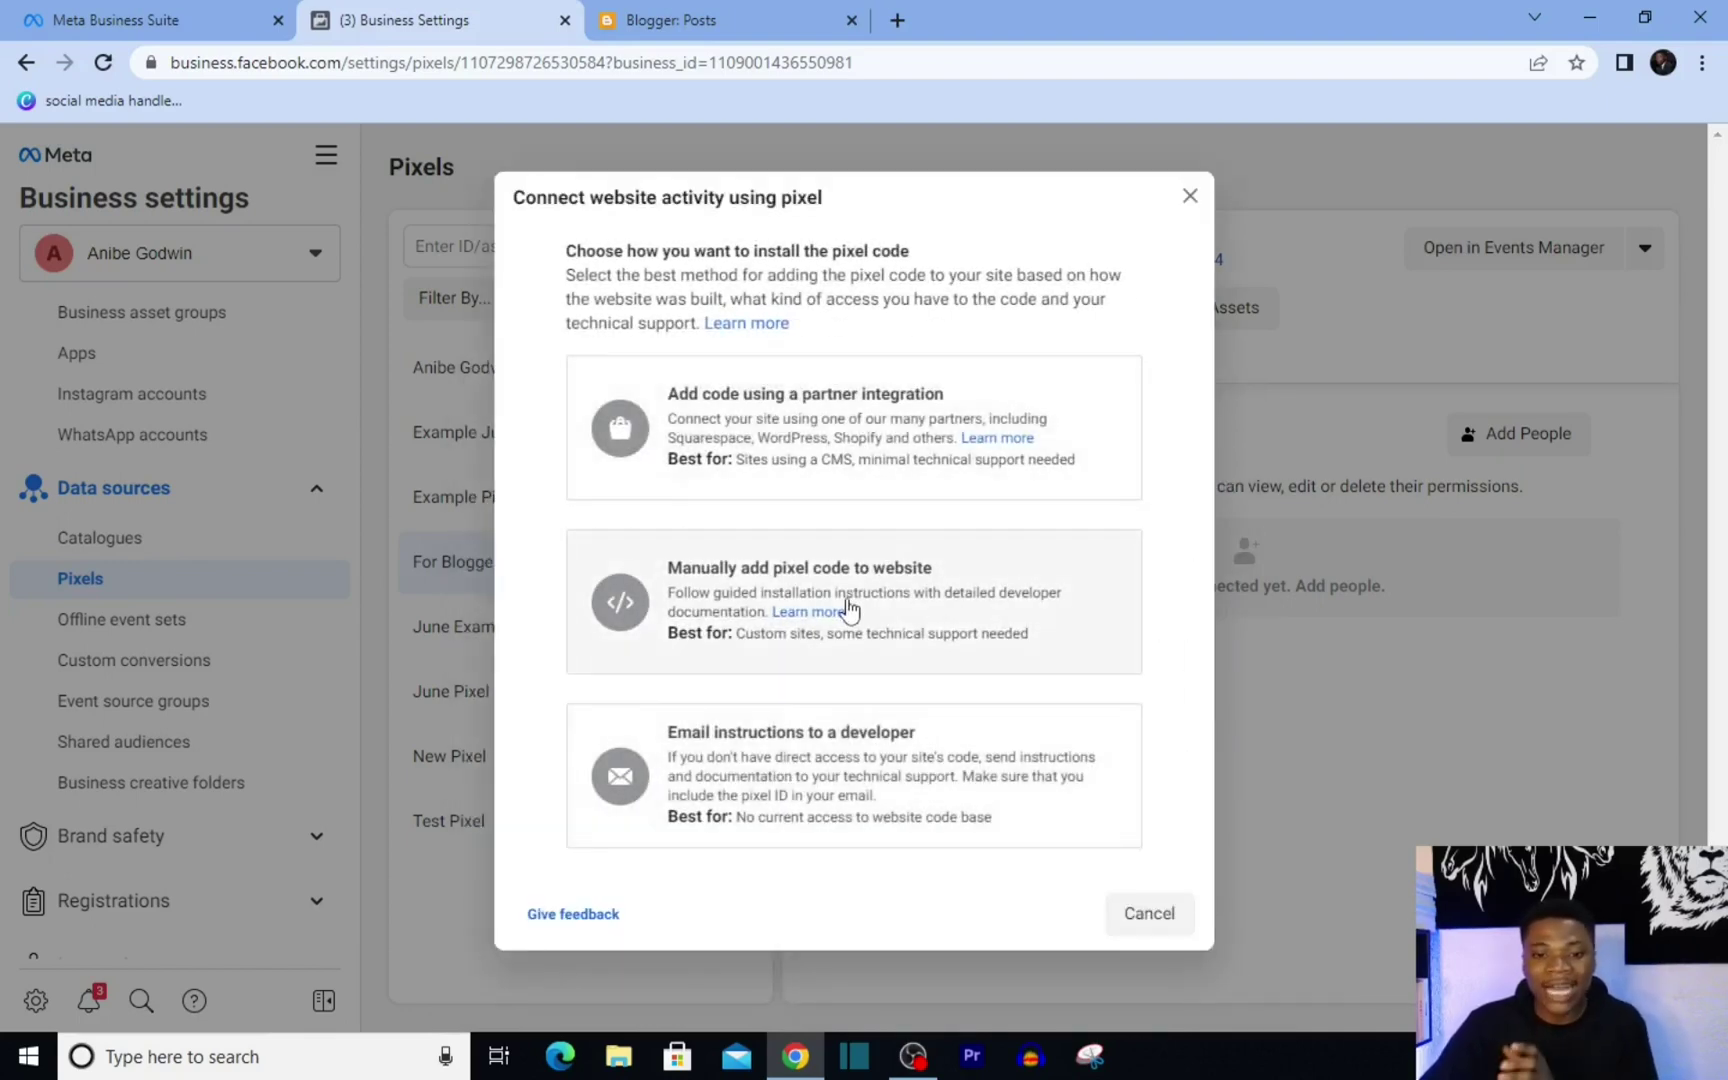
Choose manual installation and copy the pixel base code, which goes just above </head>
{"action": "left_click", "coordinate": [912, 614]}
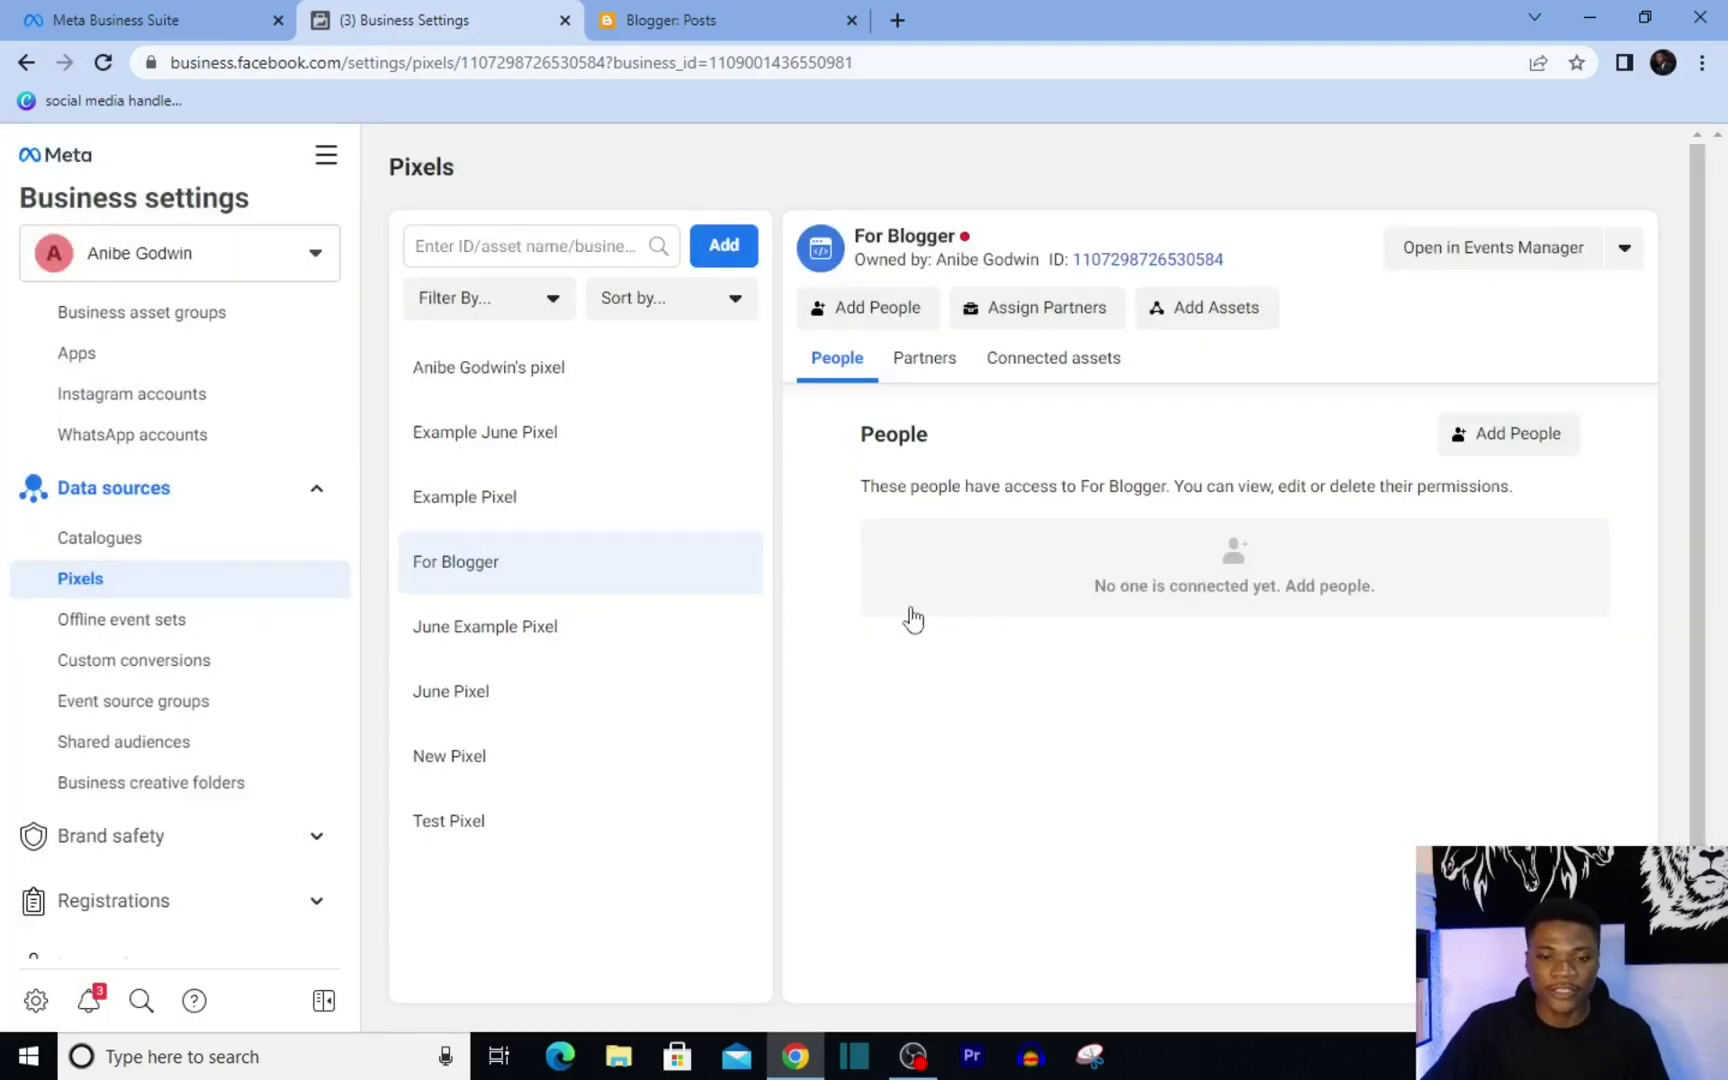
{"action": "scroll", "coordinate": [943, 718], "scroll_direction": "down", "scroll_amount": 1}
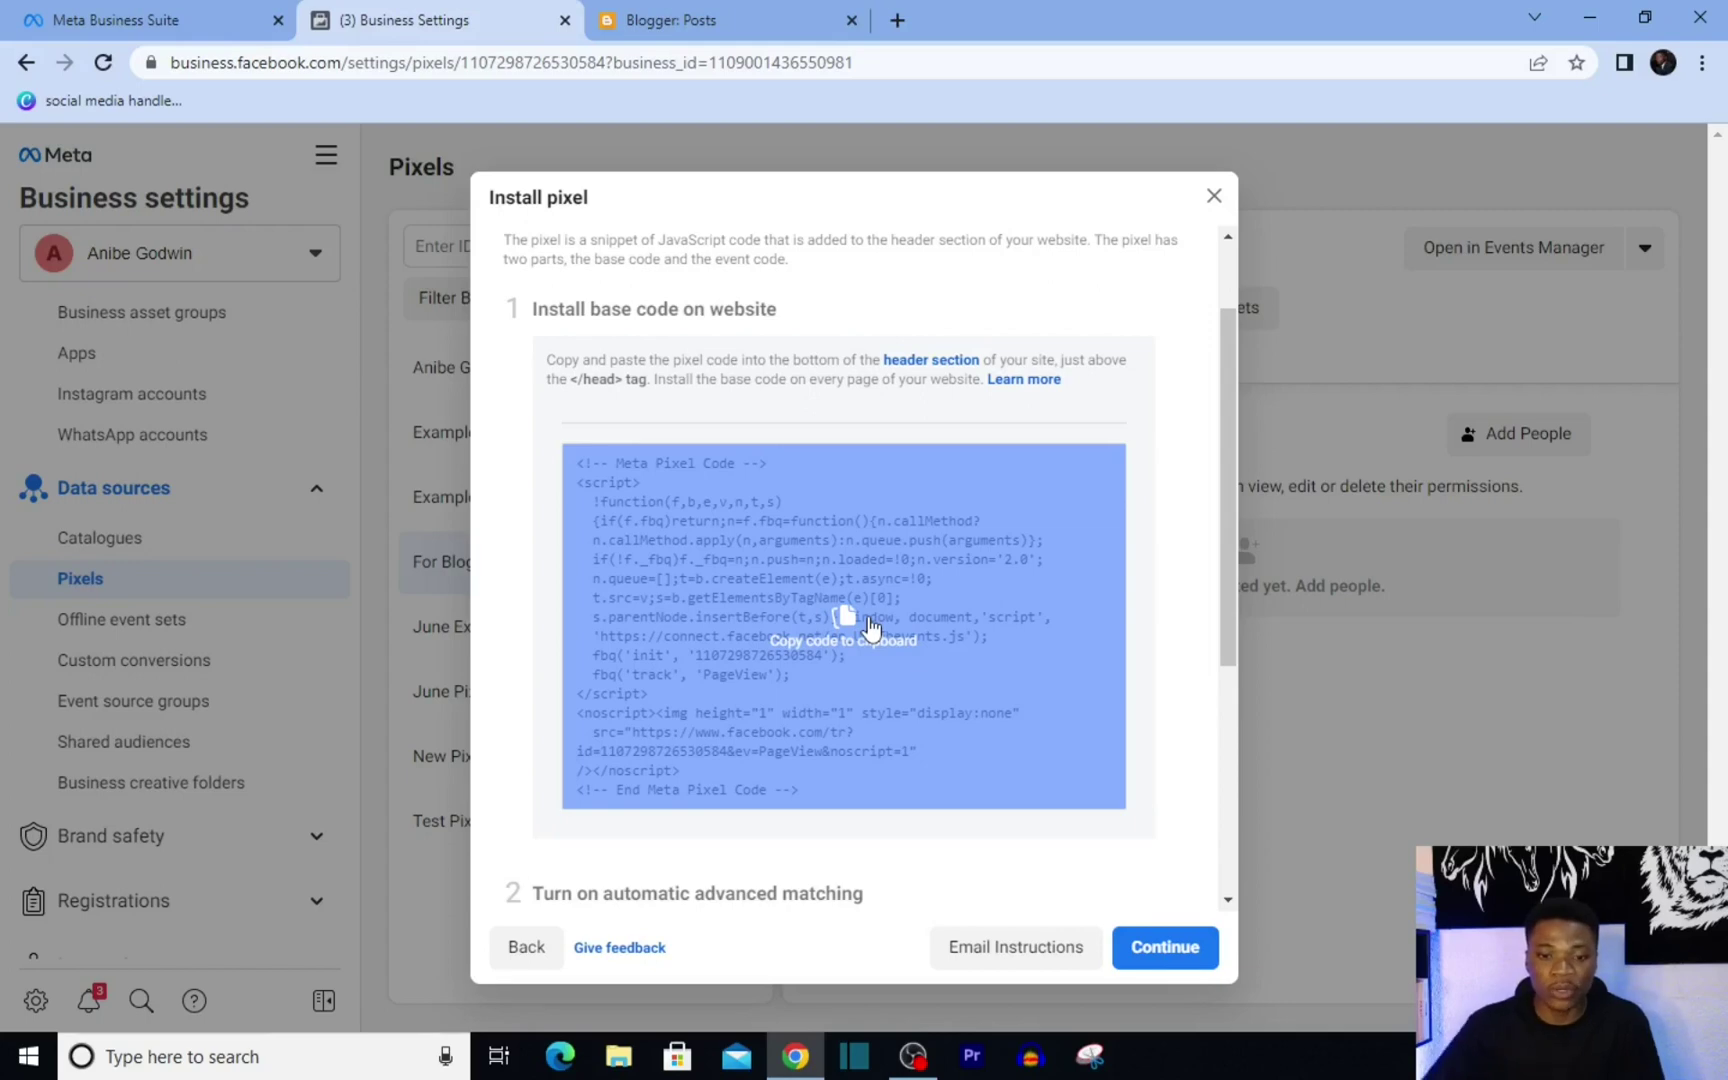
{"action": "left_click", "coordinate": [842, 620]}
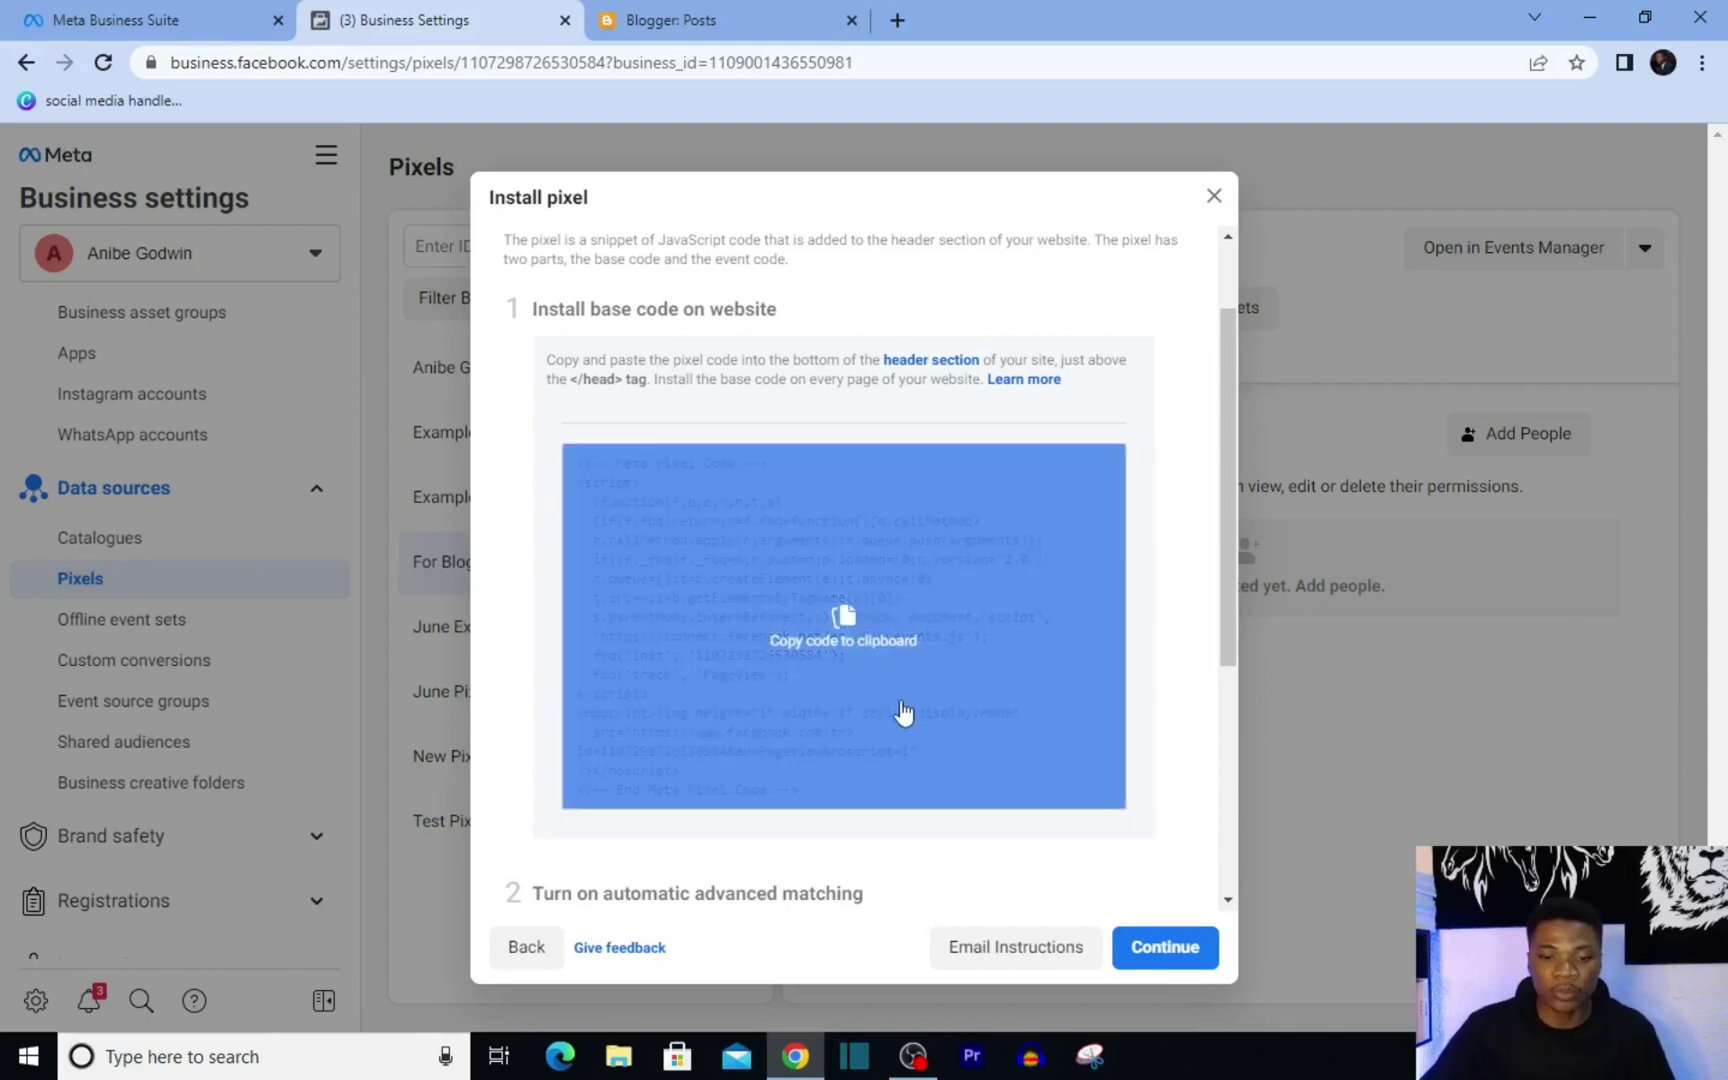
{"action": "scroll", "coordinate": [903, 712], "scroll_direction": "up", "scroll_amount": 1}
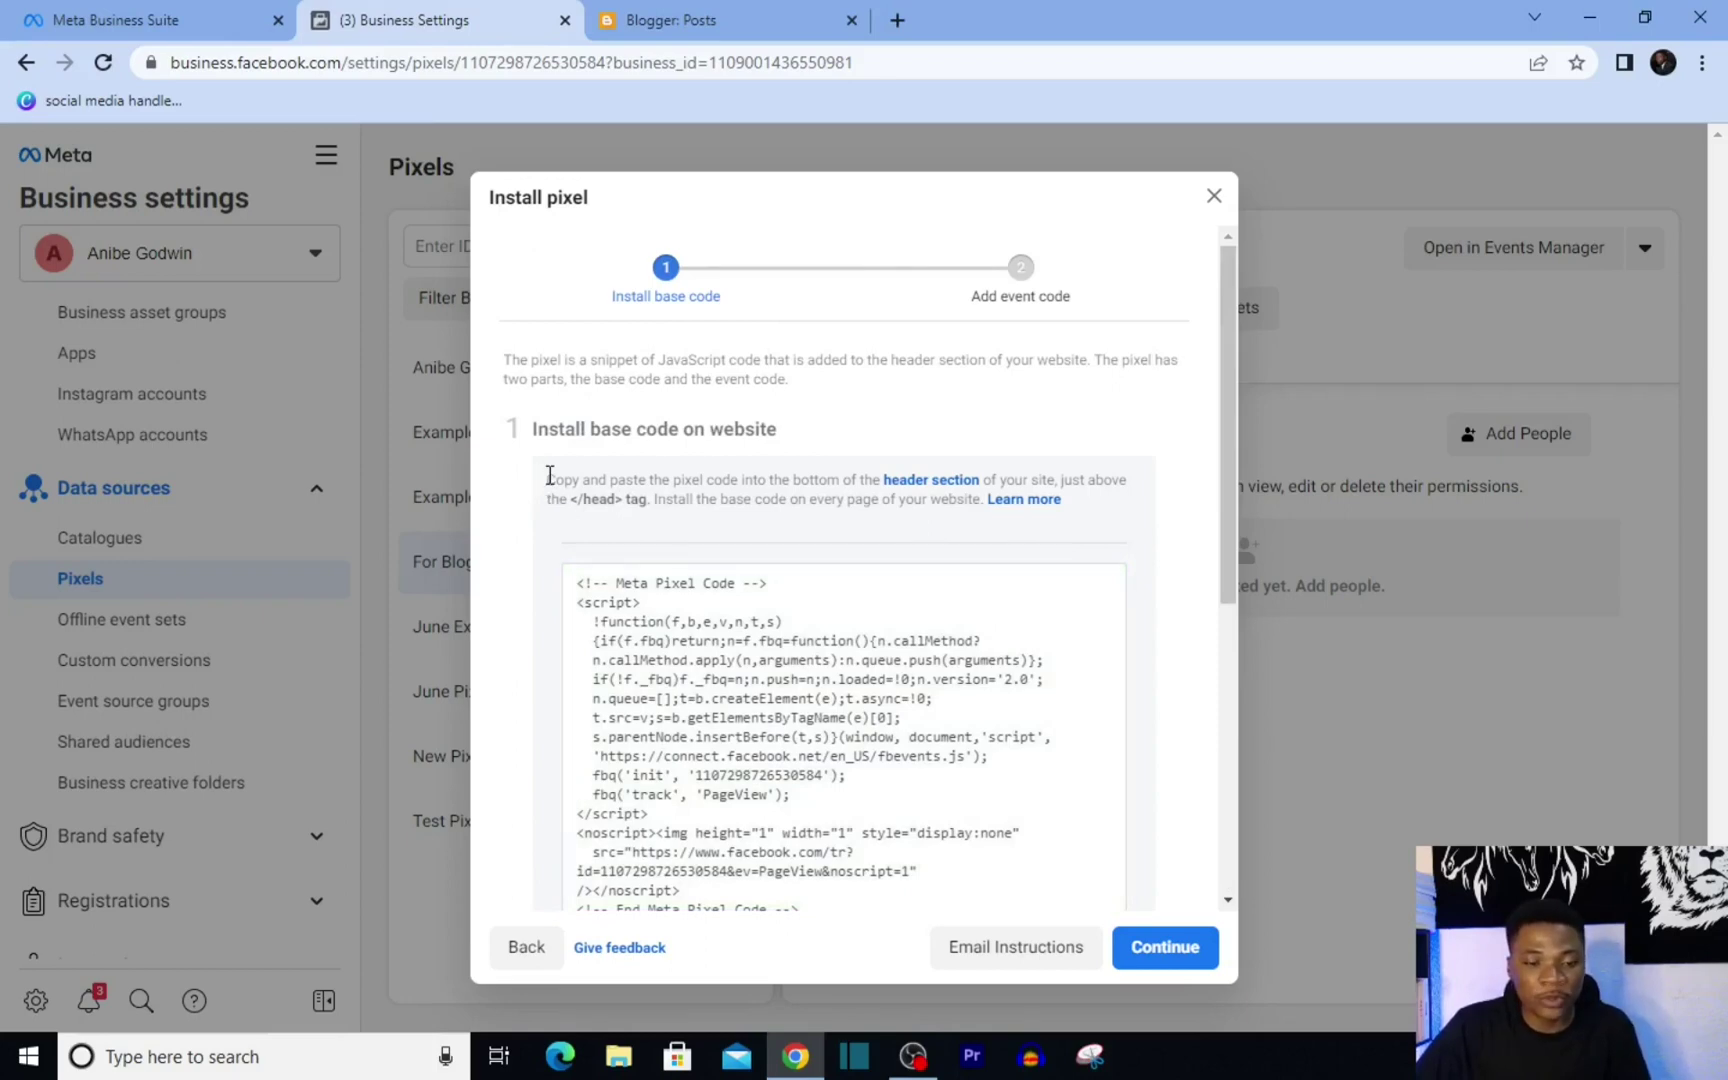
{"action": "left_click_drag", "start_coordinate": [547, 483], "coordinate": [1120, 488]}
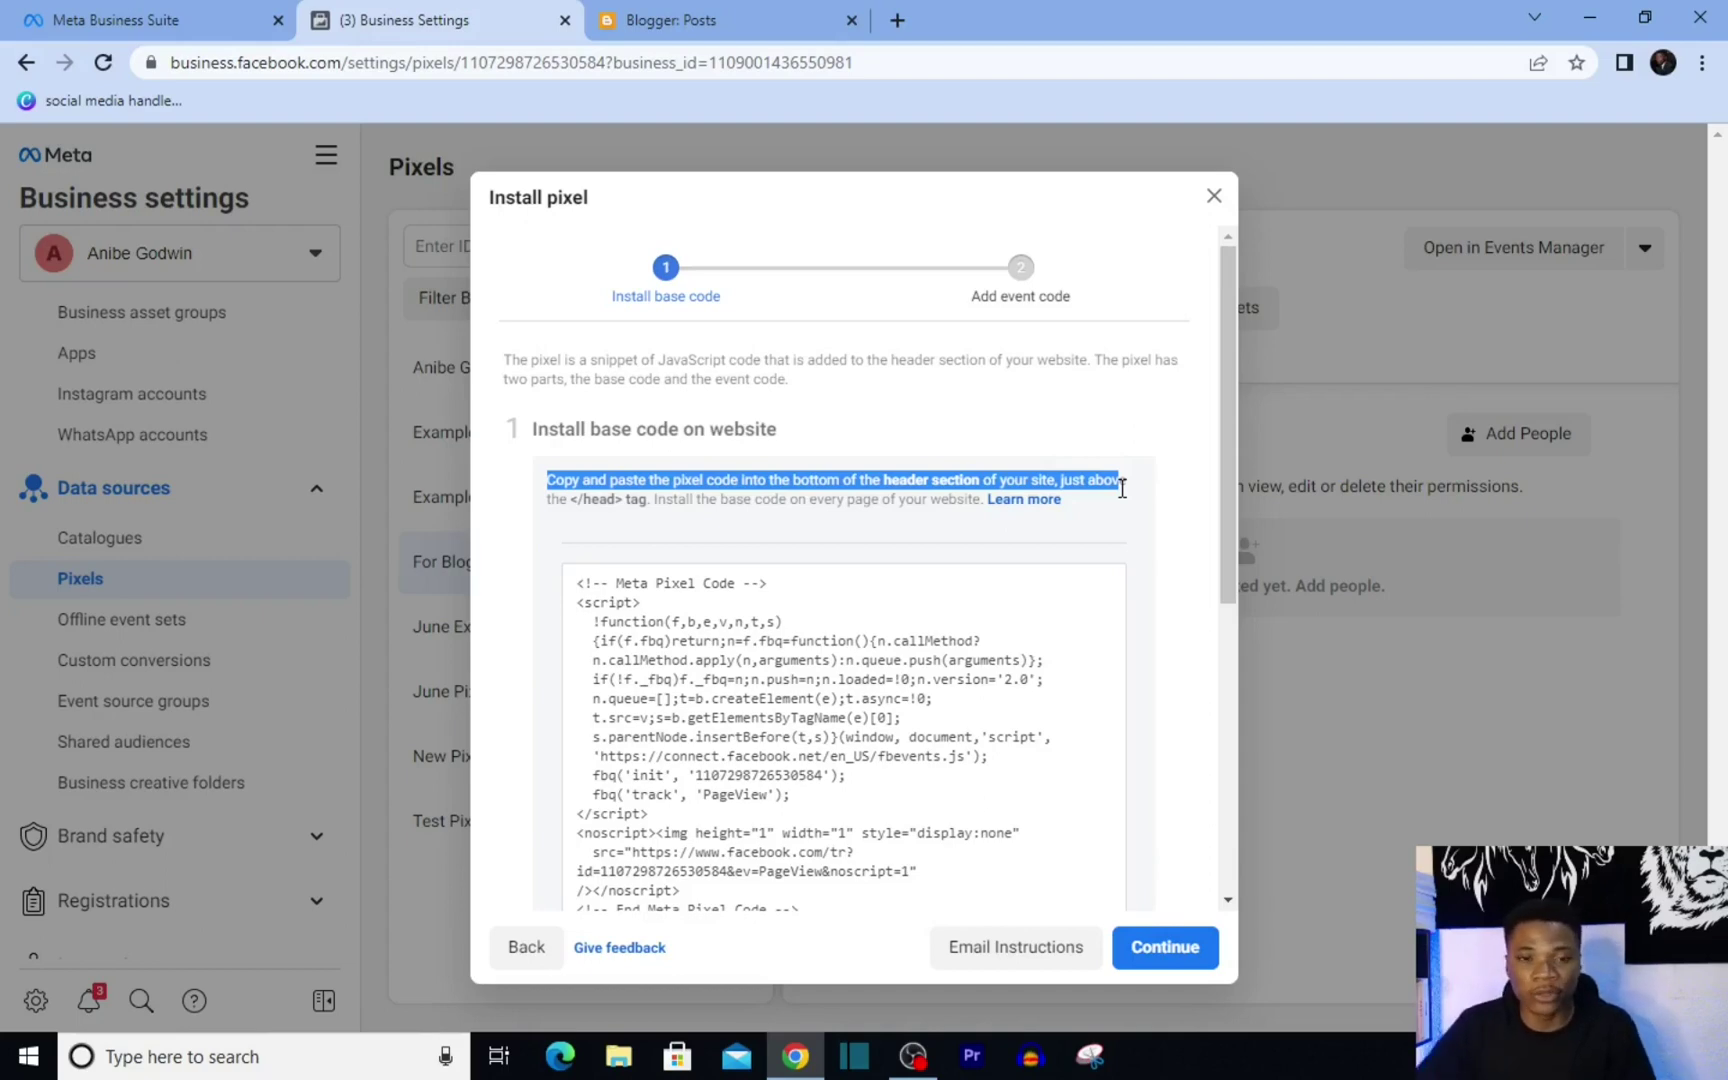
In Blogger, open Edit HTML for the Contempo Light theme from the Theme page
{"action": "left_click", "coordinate": [738, 24]}
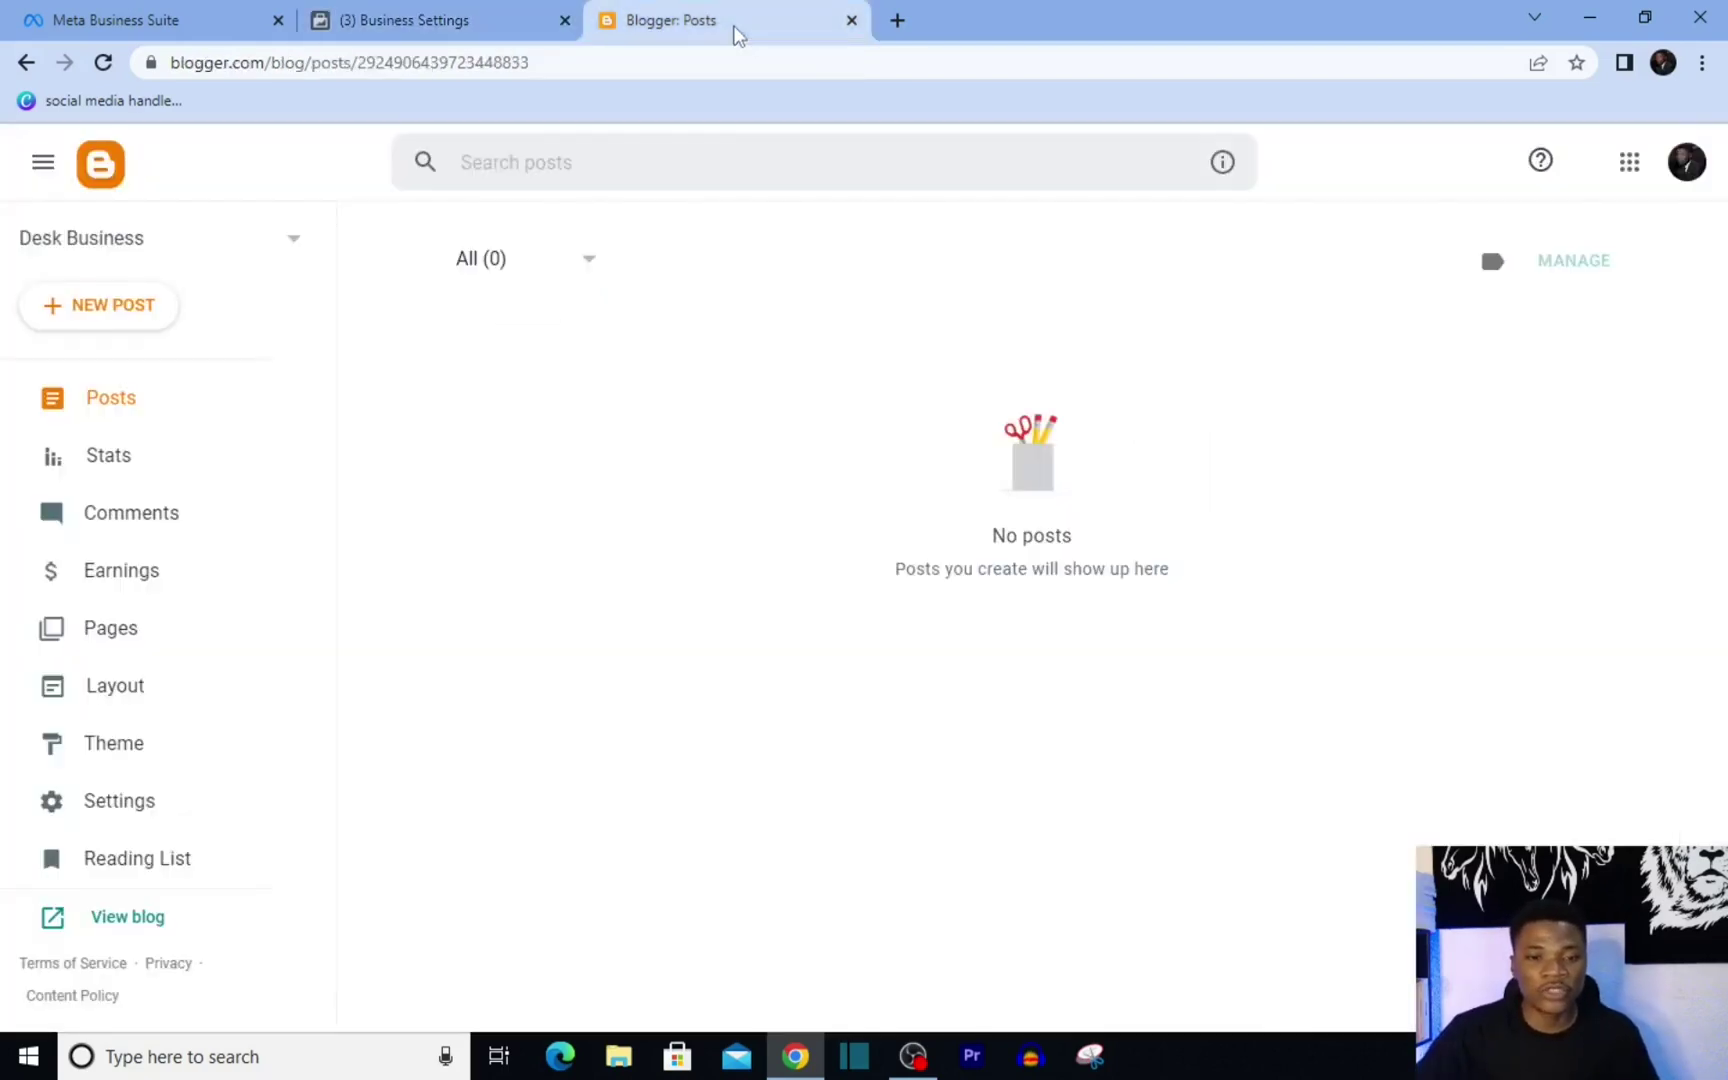
{"action": "left_click", "coordinate": [125, 752]}
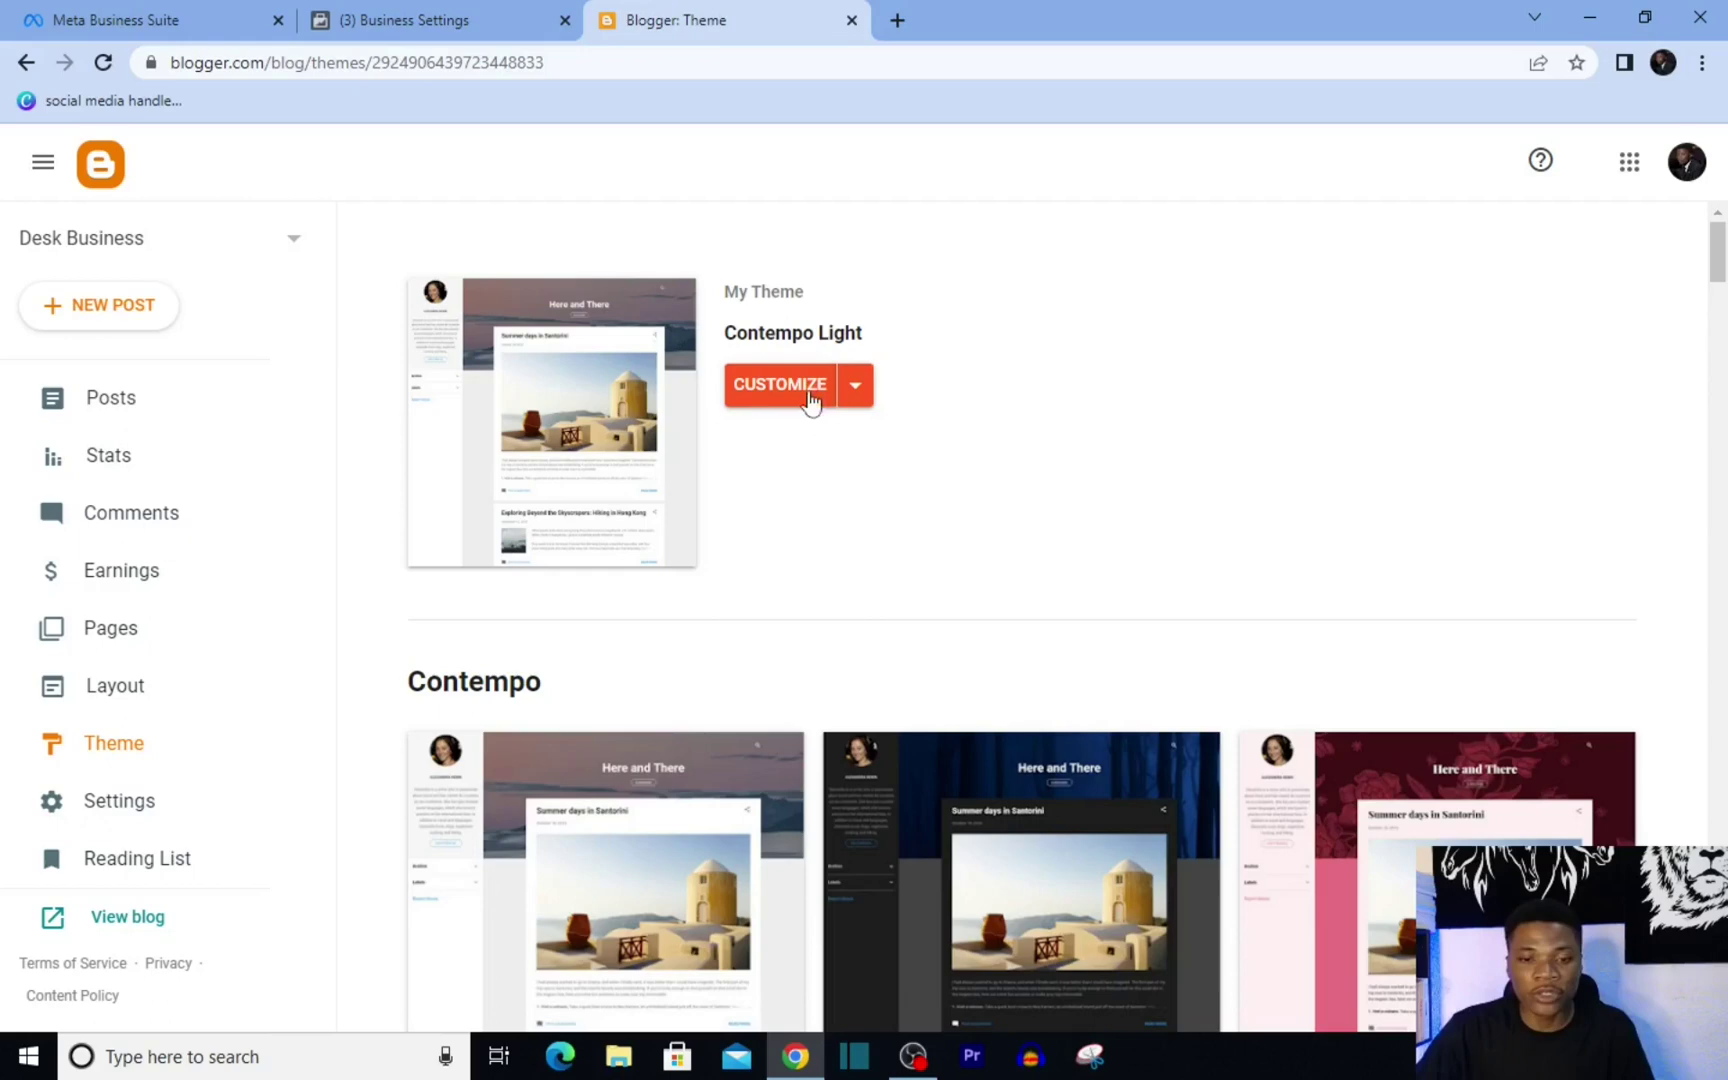
{"action": "left_click", "coordinate": [862, 391]}
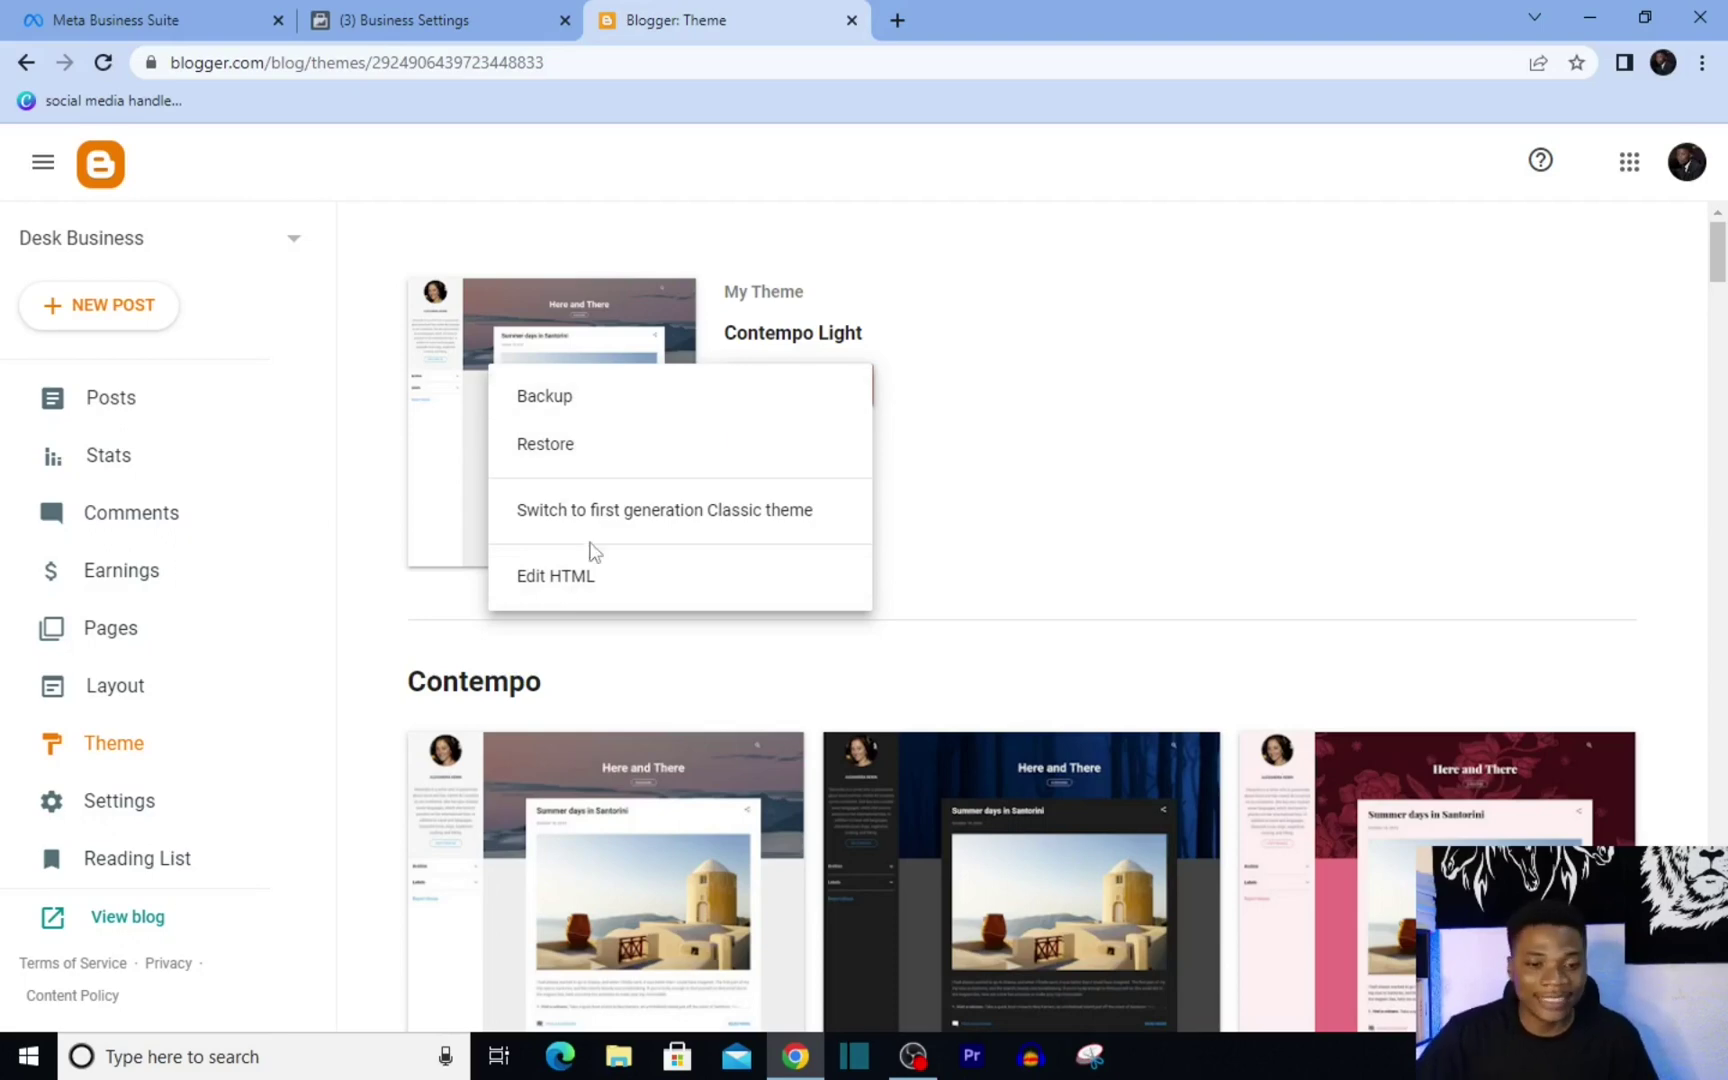
{"action": "left_click", "coordinate": [598, 578]}
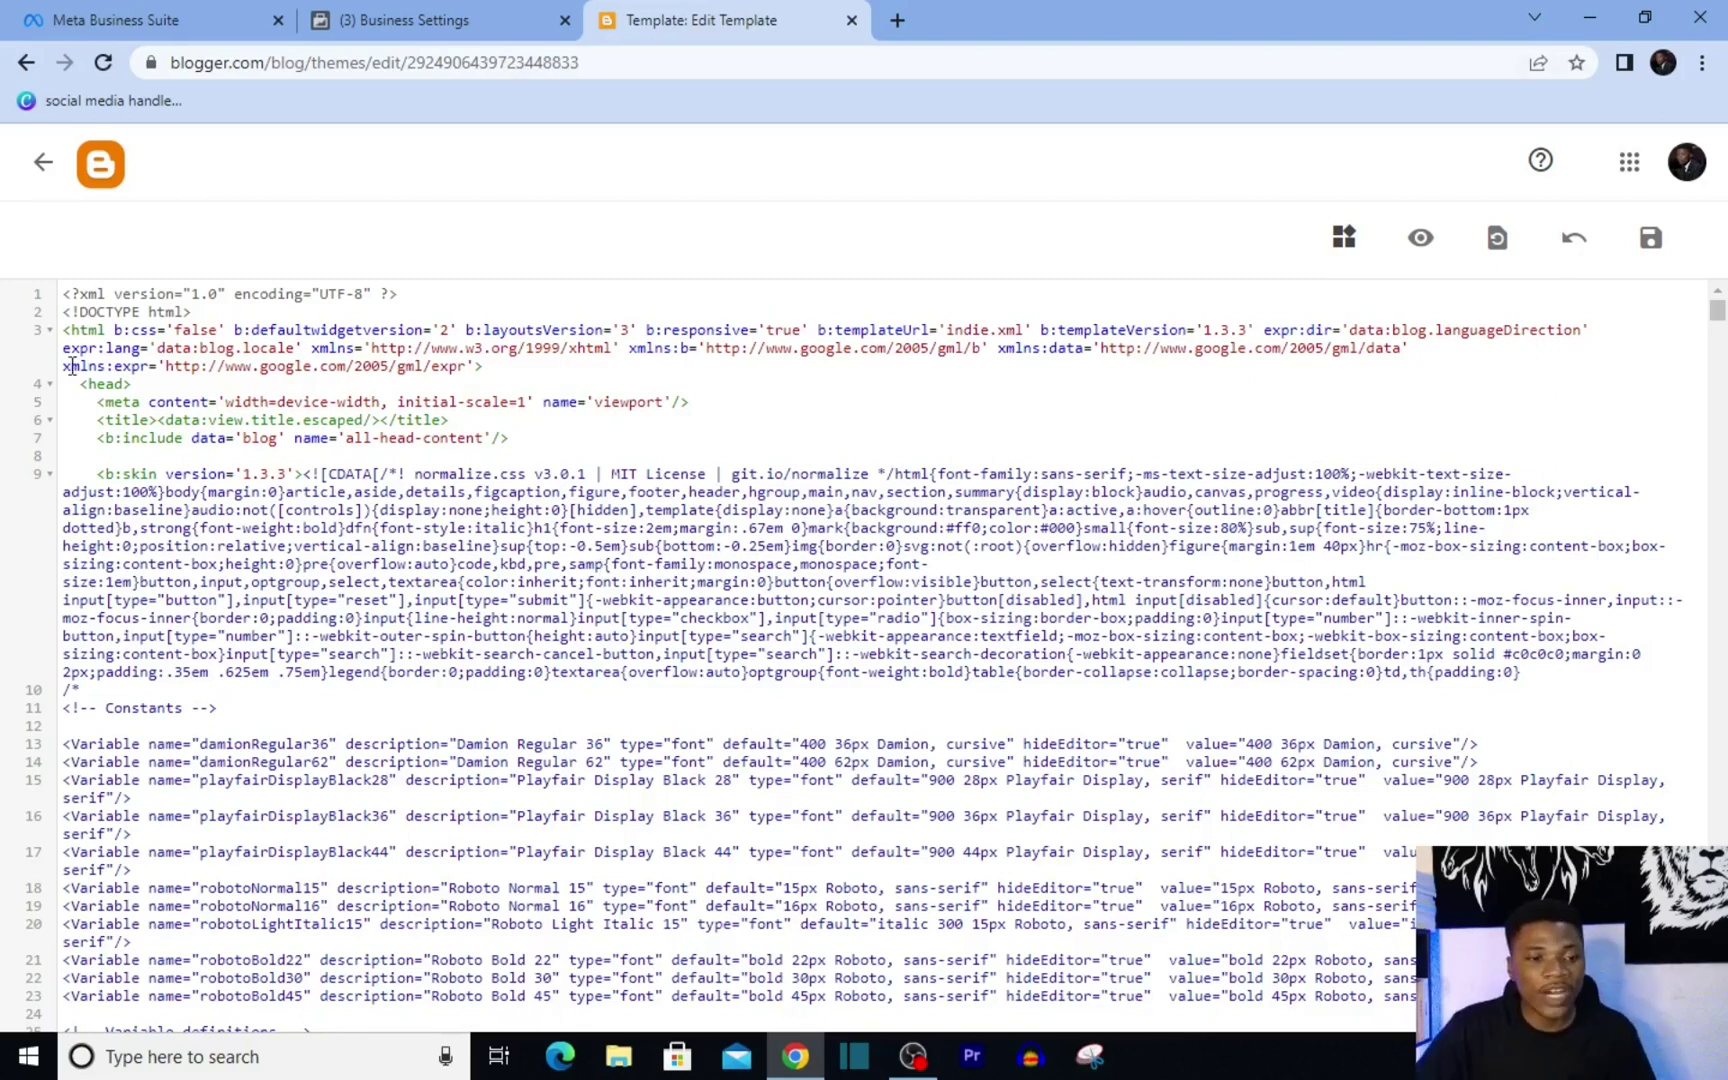
Paste the Meta Pixel code on a new line after the <head> tag and save the theme
{"action": "left_click_drag", "start_coordinate": [74, 381], "coordinate": [158, 382]}
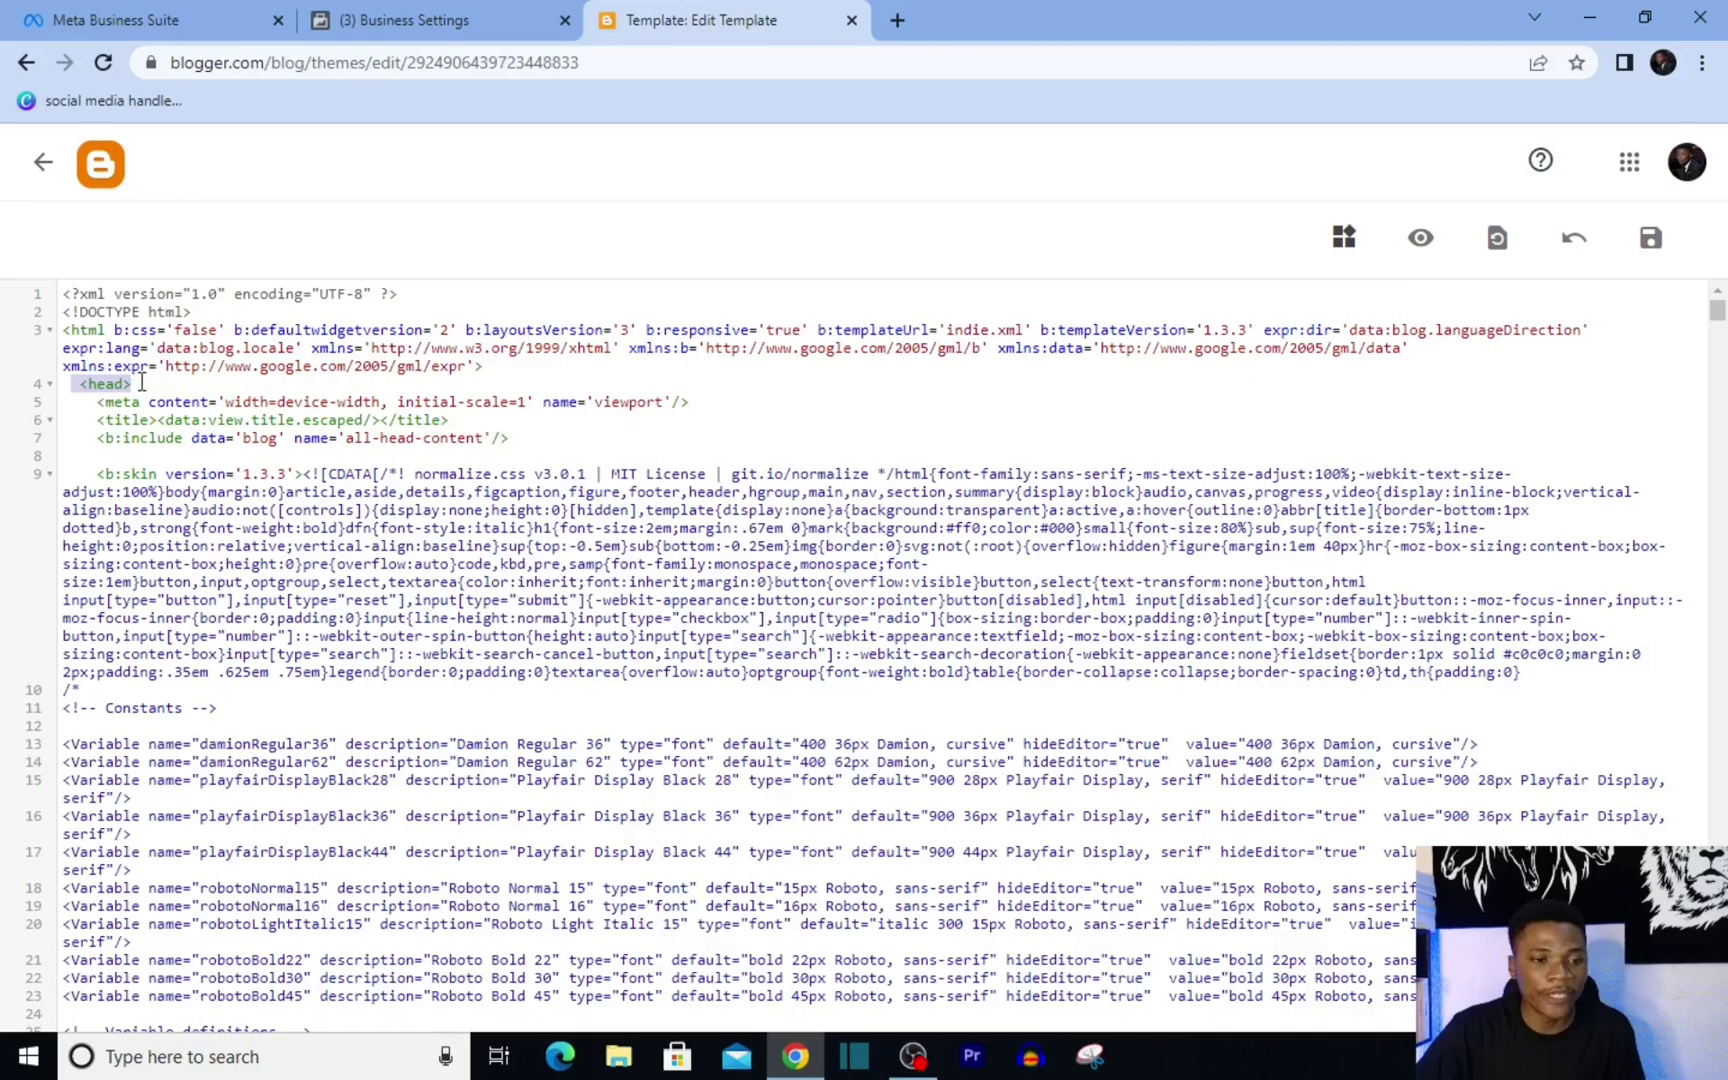
{"action": "left_click", "coordinate": [142, 382]}
{"action": "key", "text": "Return"}
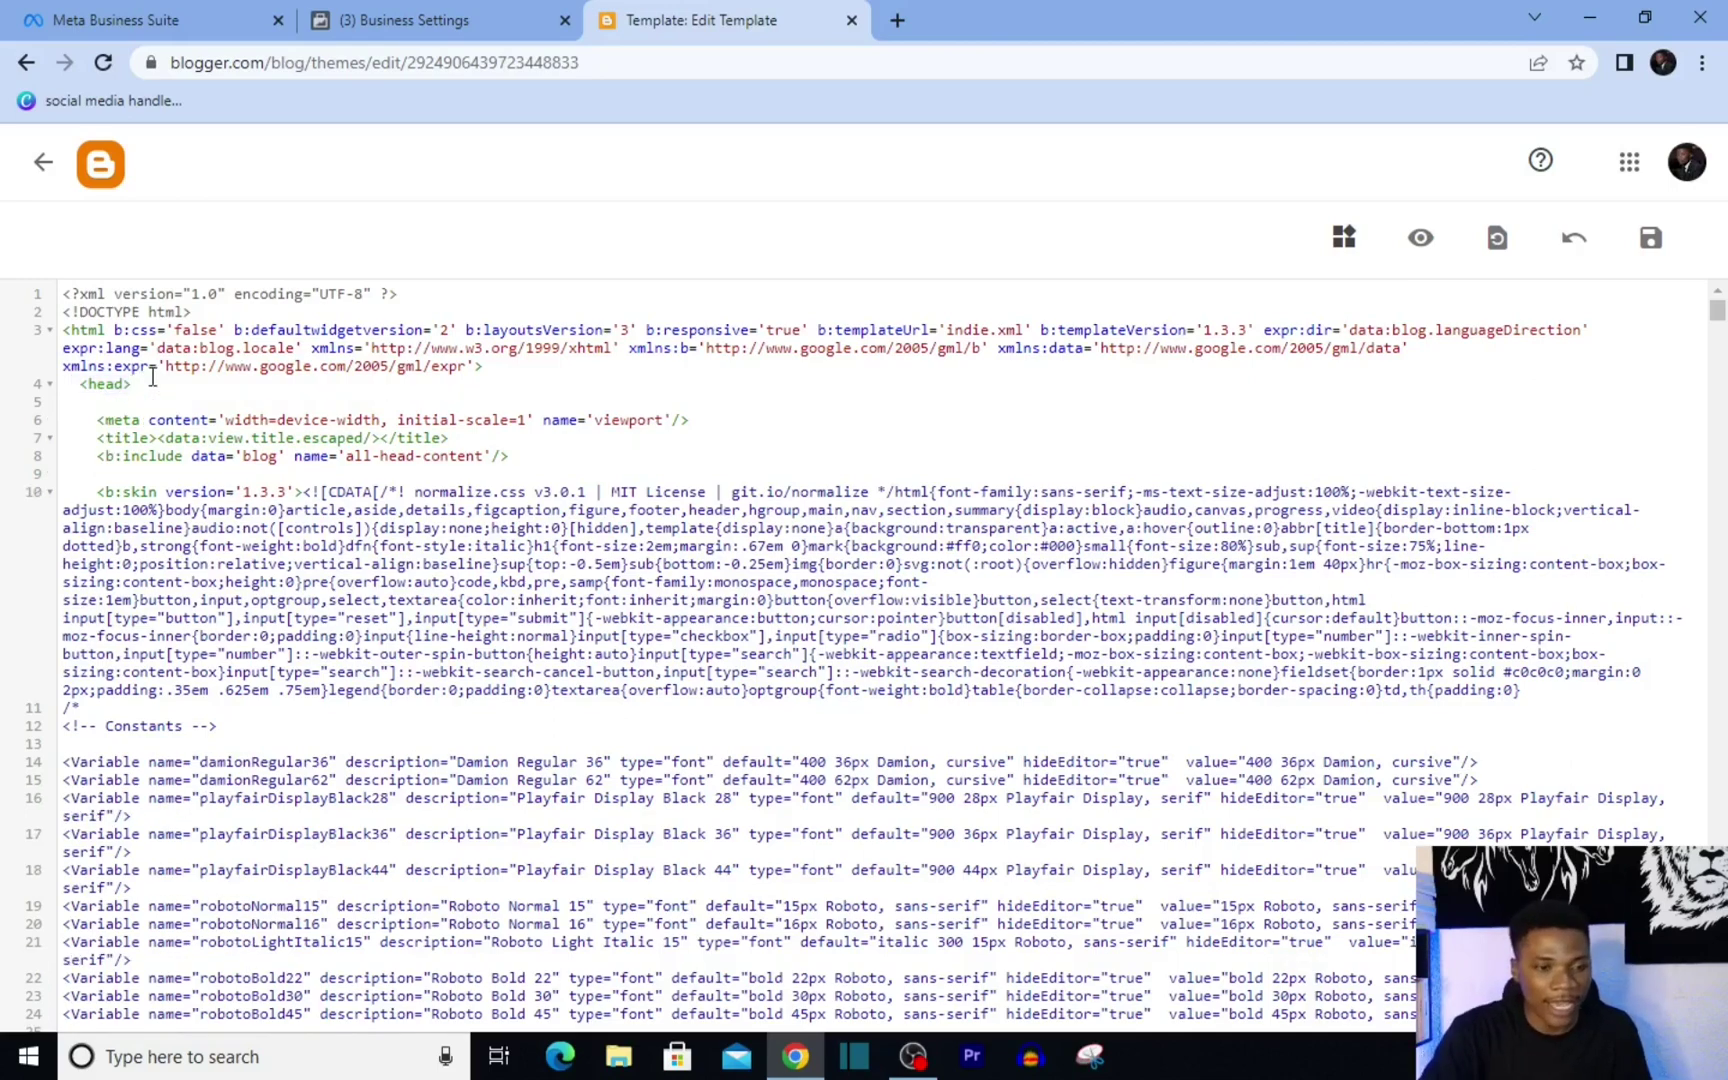
{"action": "key", "text": "ctrl+v"}
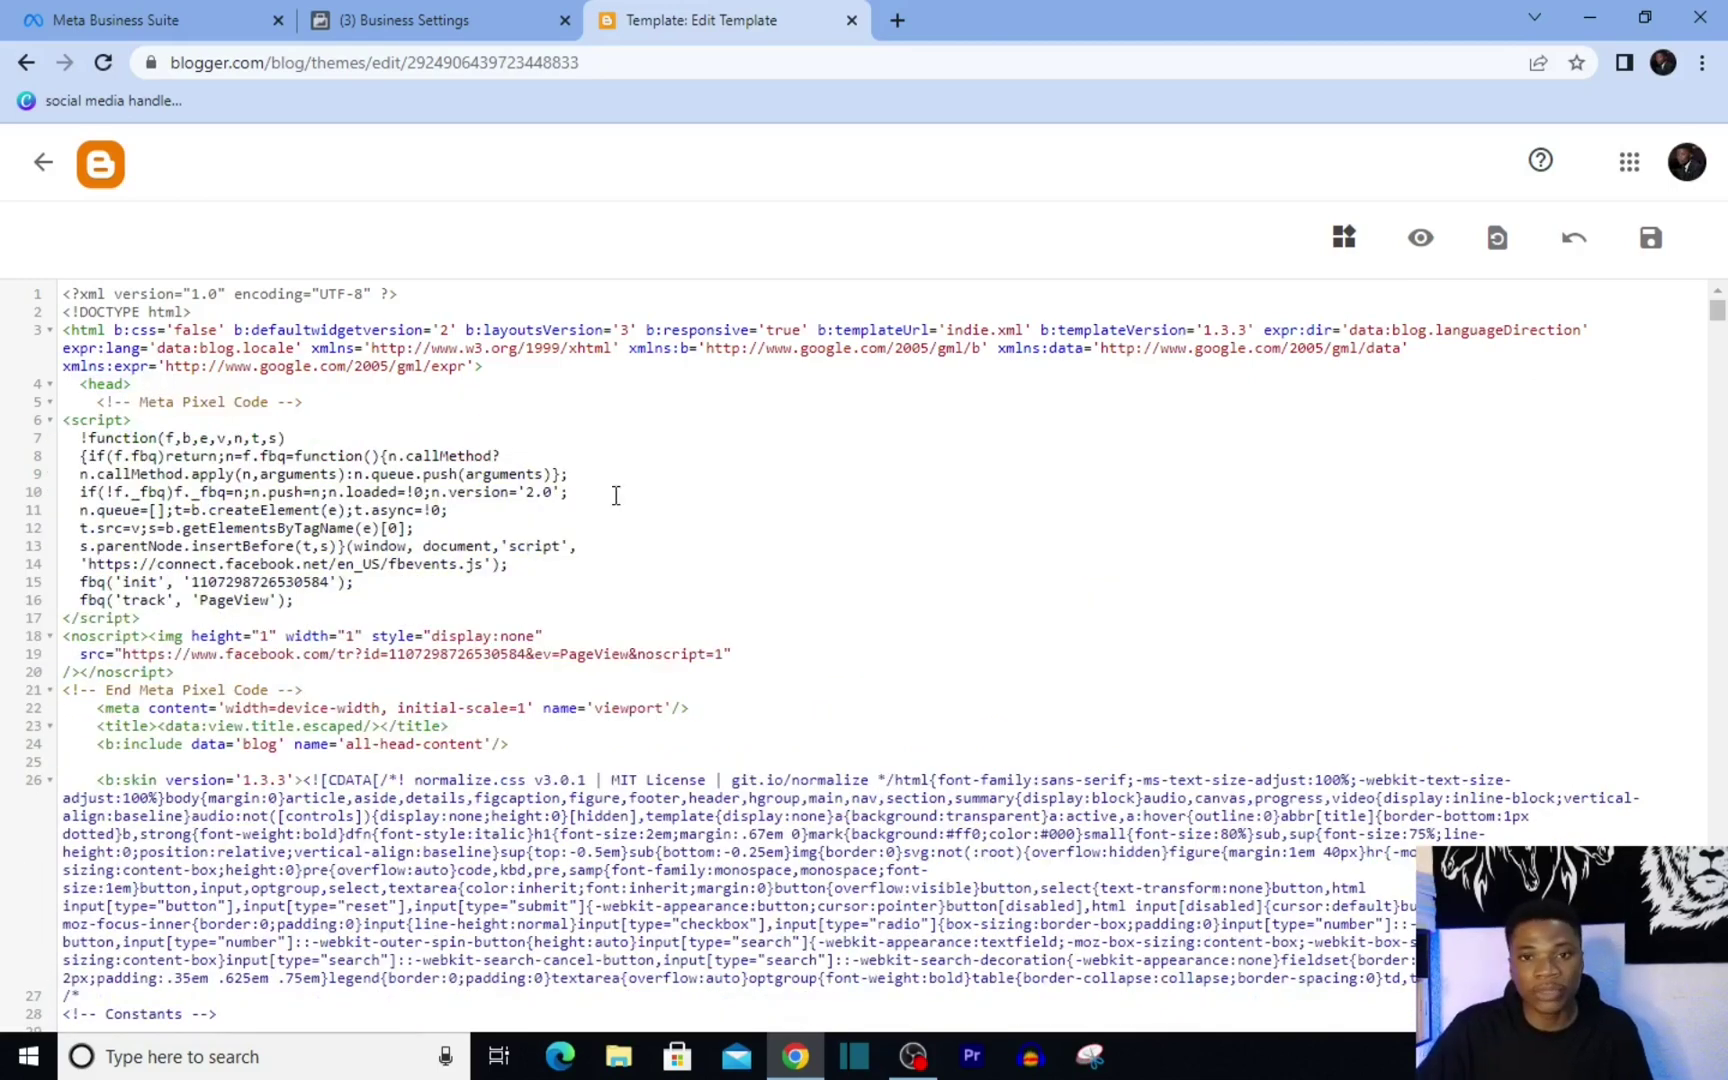
{"action": "left_click", "coordinate": [1650, 238]}
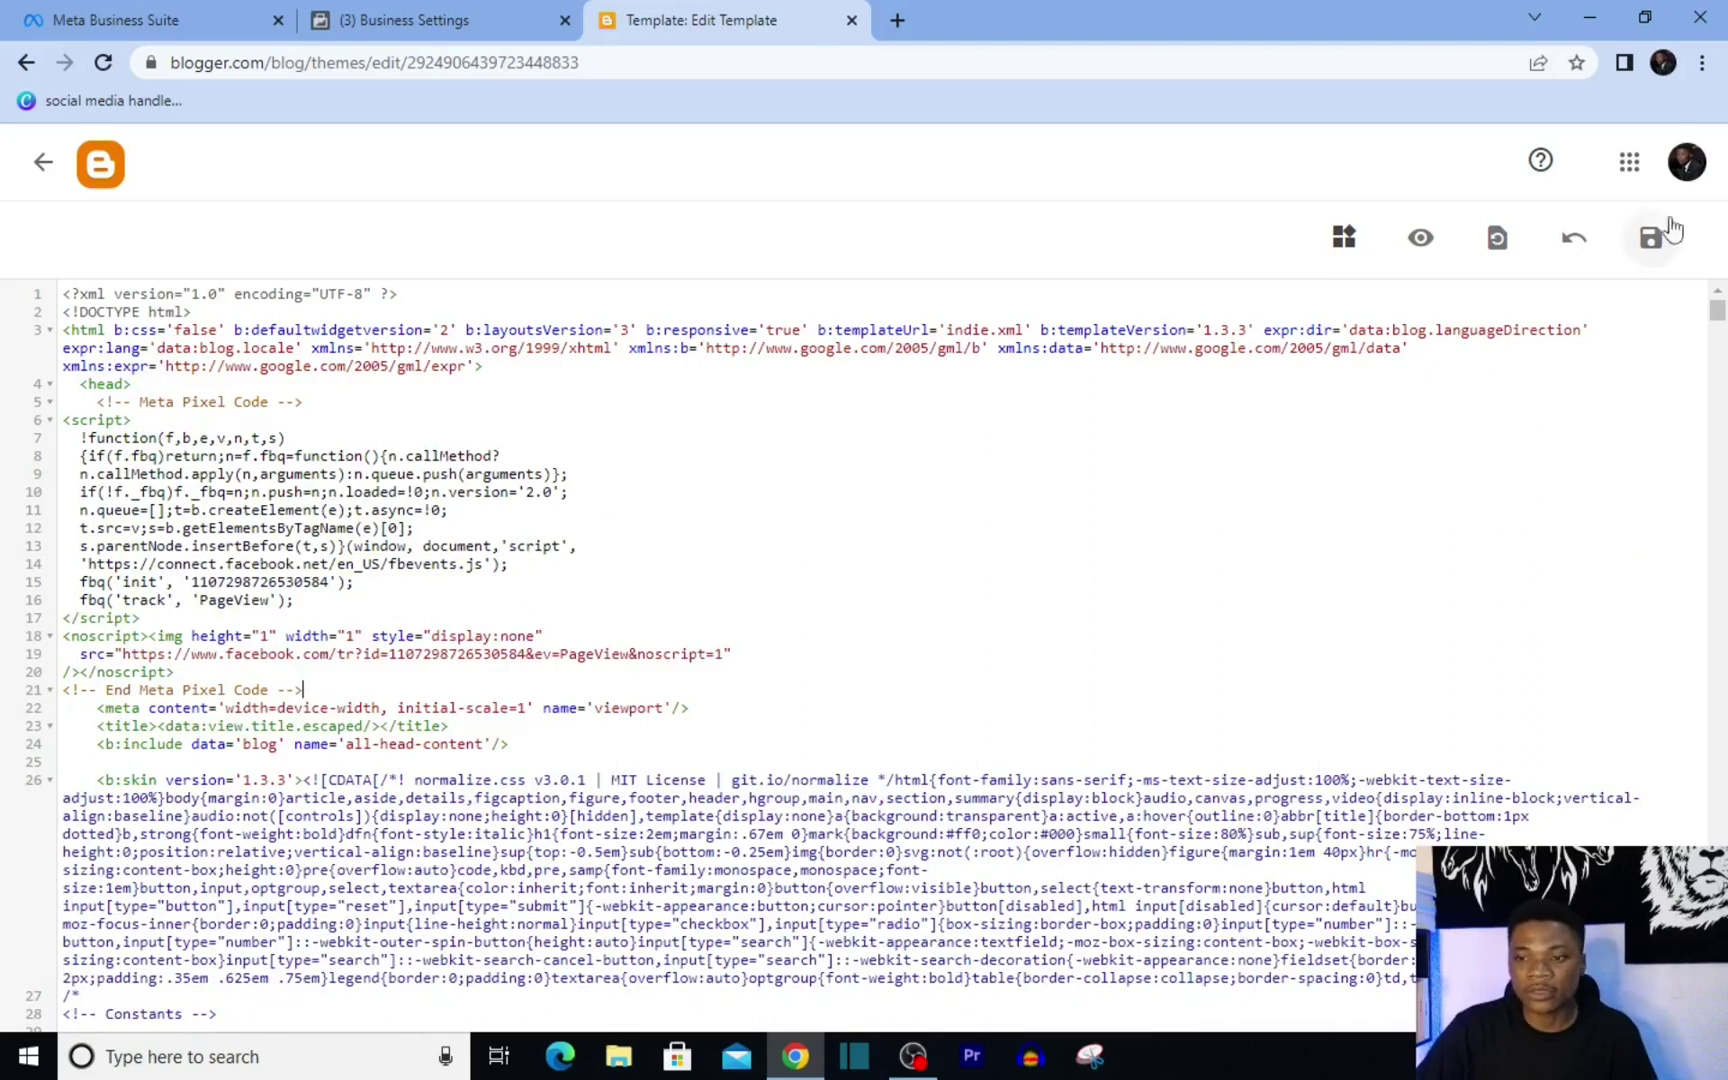
{"action": "left_click", "coordinate": [1652, 238]}
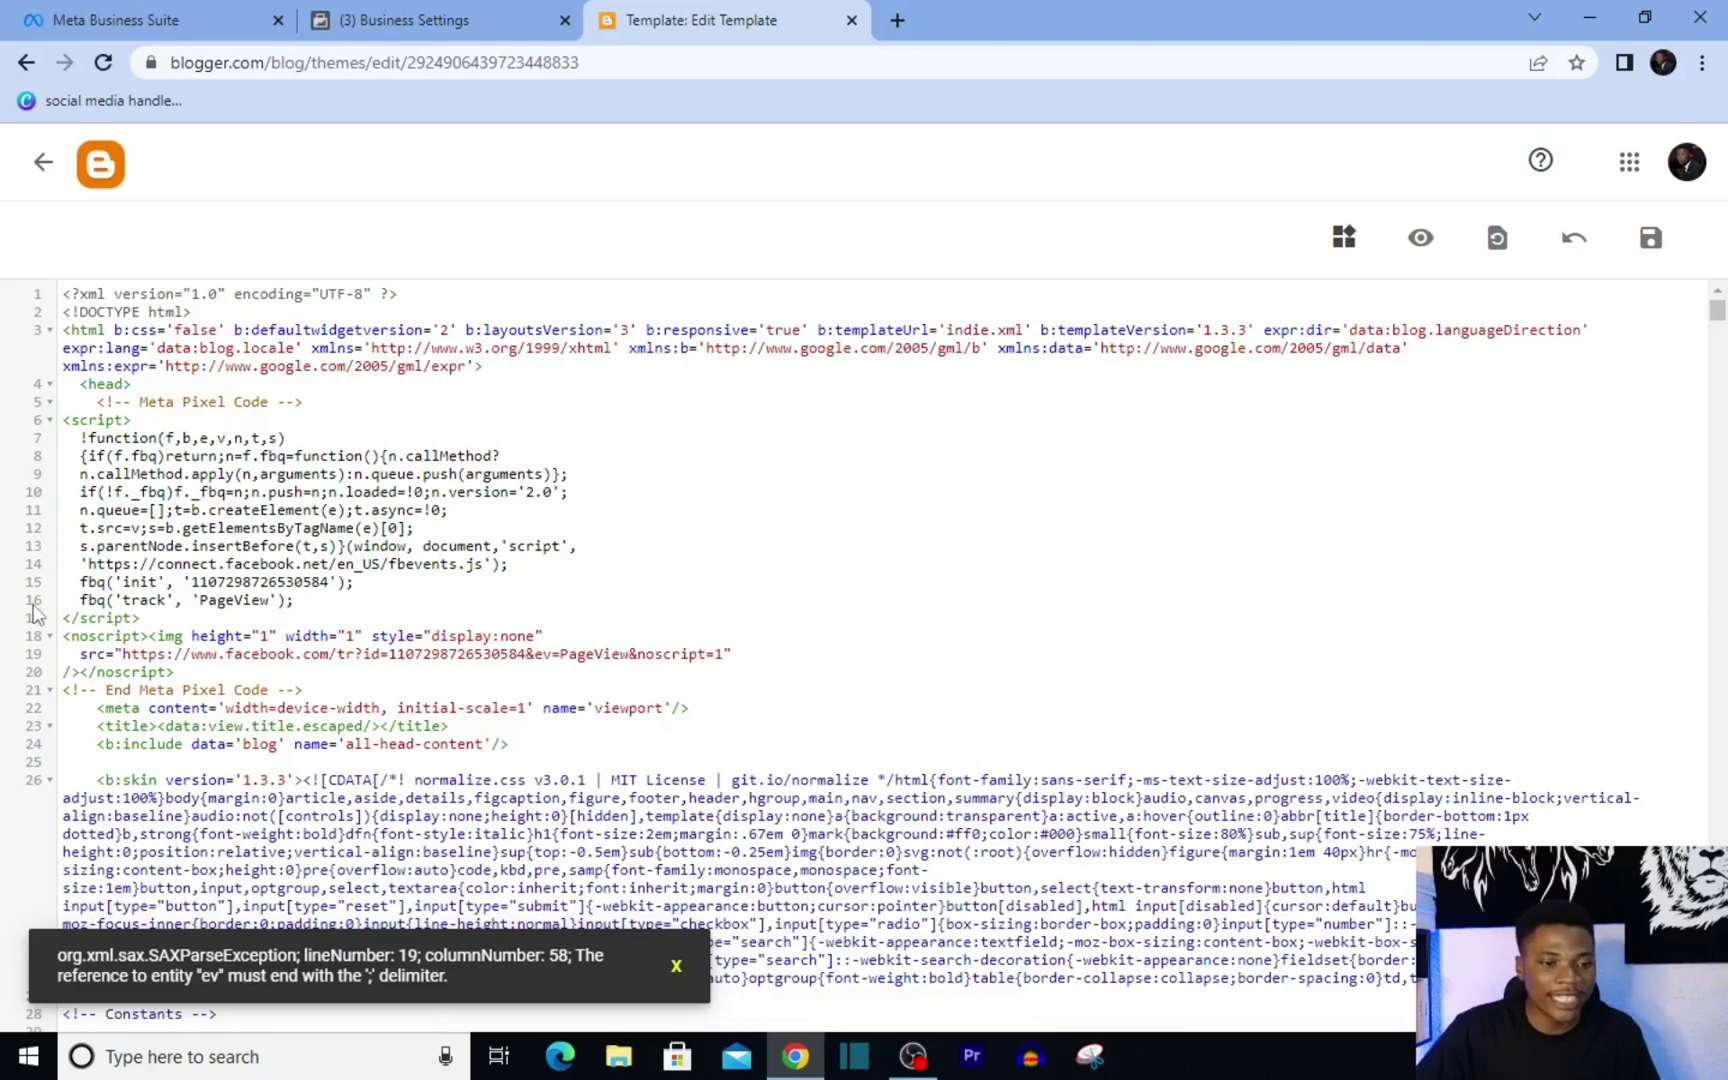
Put the cursor after the unescaped & before 'ev' on line 19 that broke the XML parse
{"action": "left_click", "coordinate": [529, 655]}
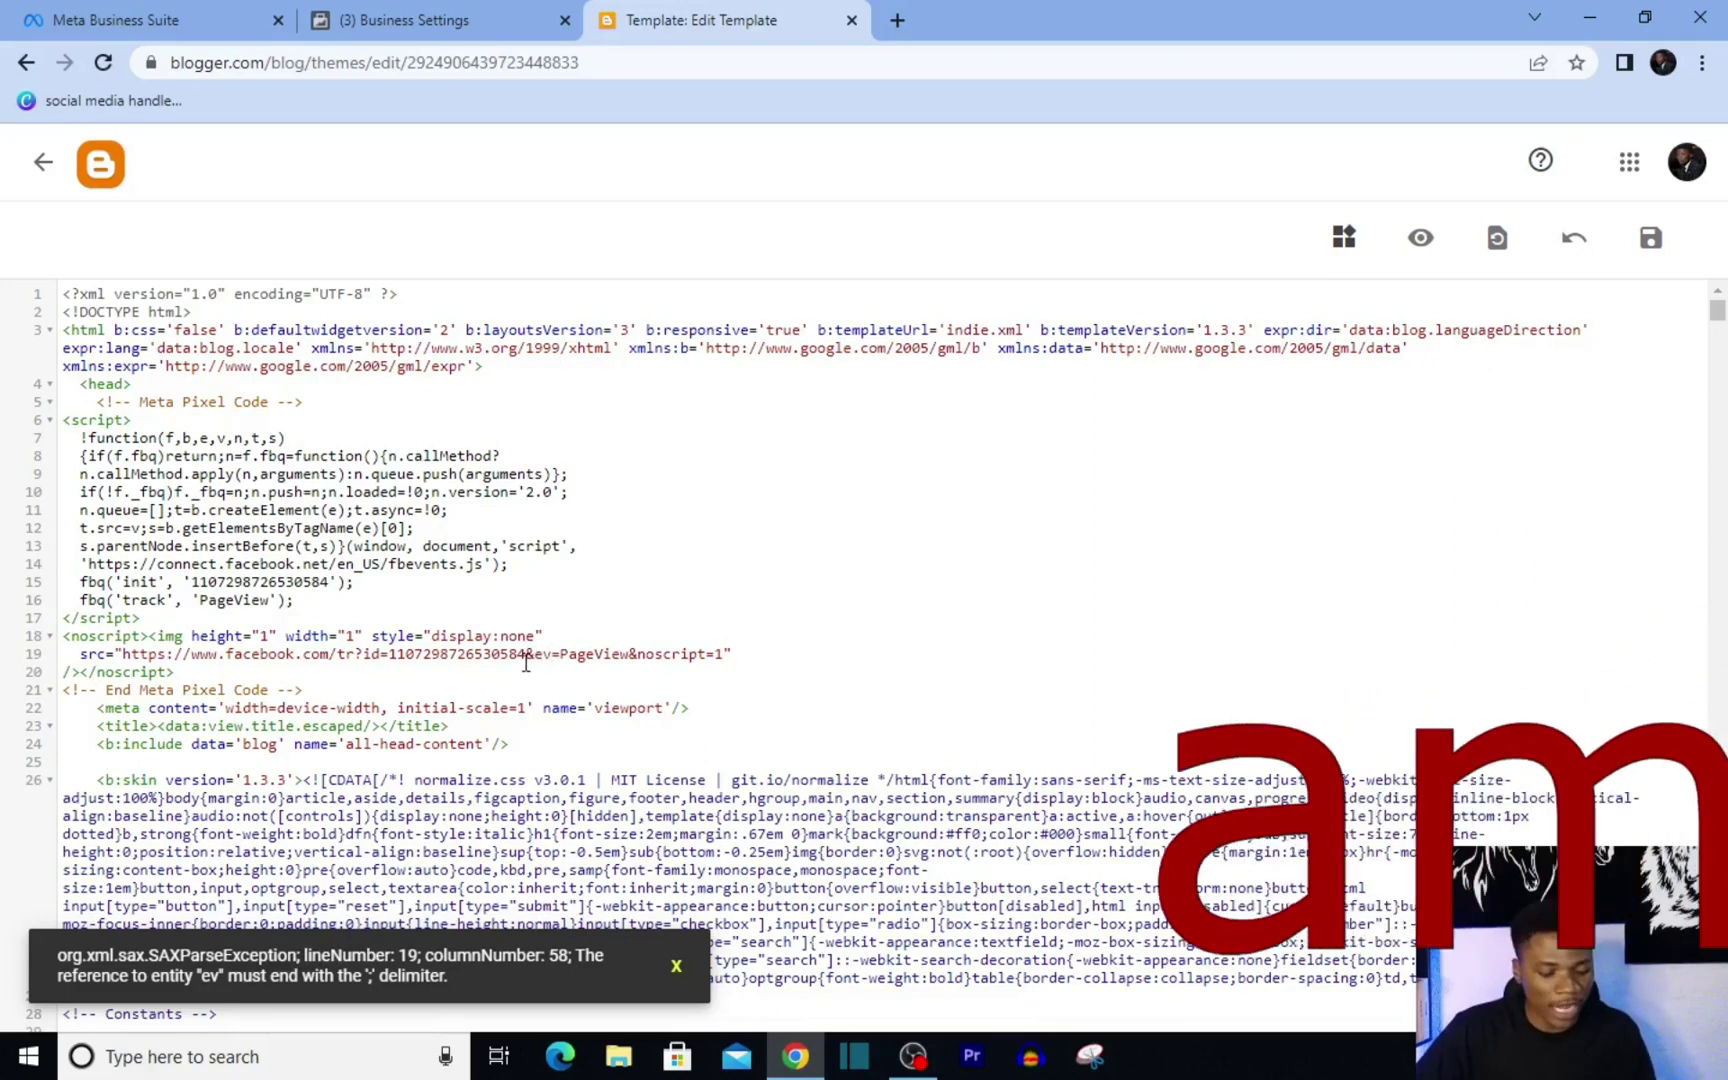
Change both ampersands in line 19's noscript URL to '&amp;' and save the theme successfully
{"action": "type", "text": "amp"}
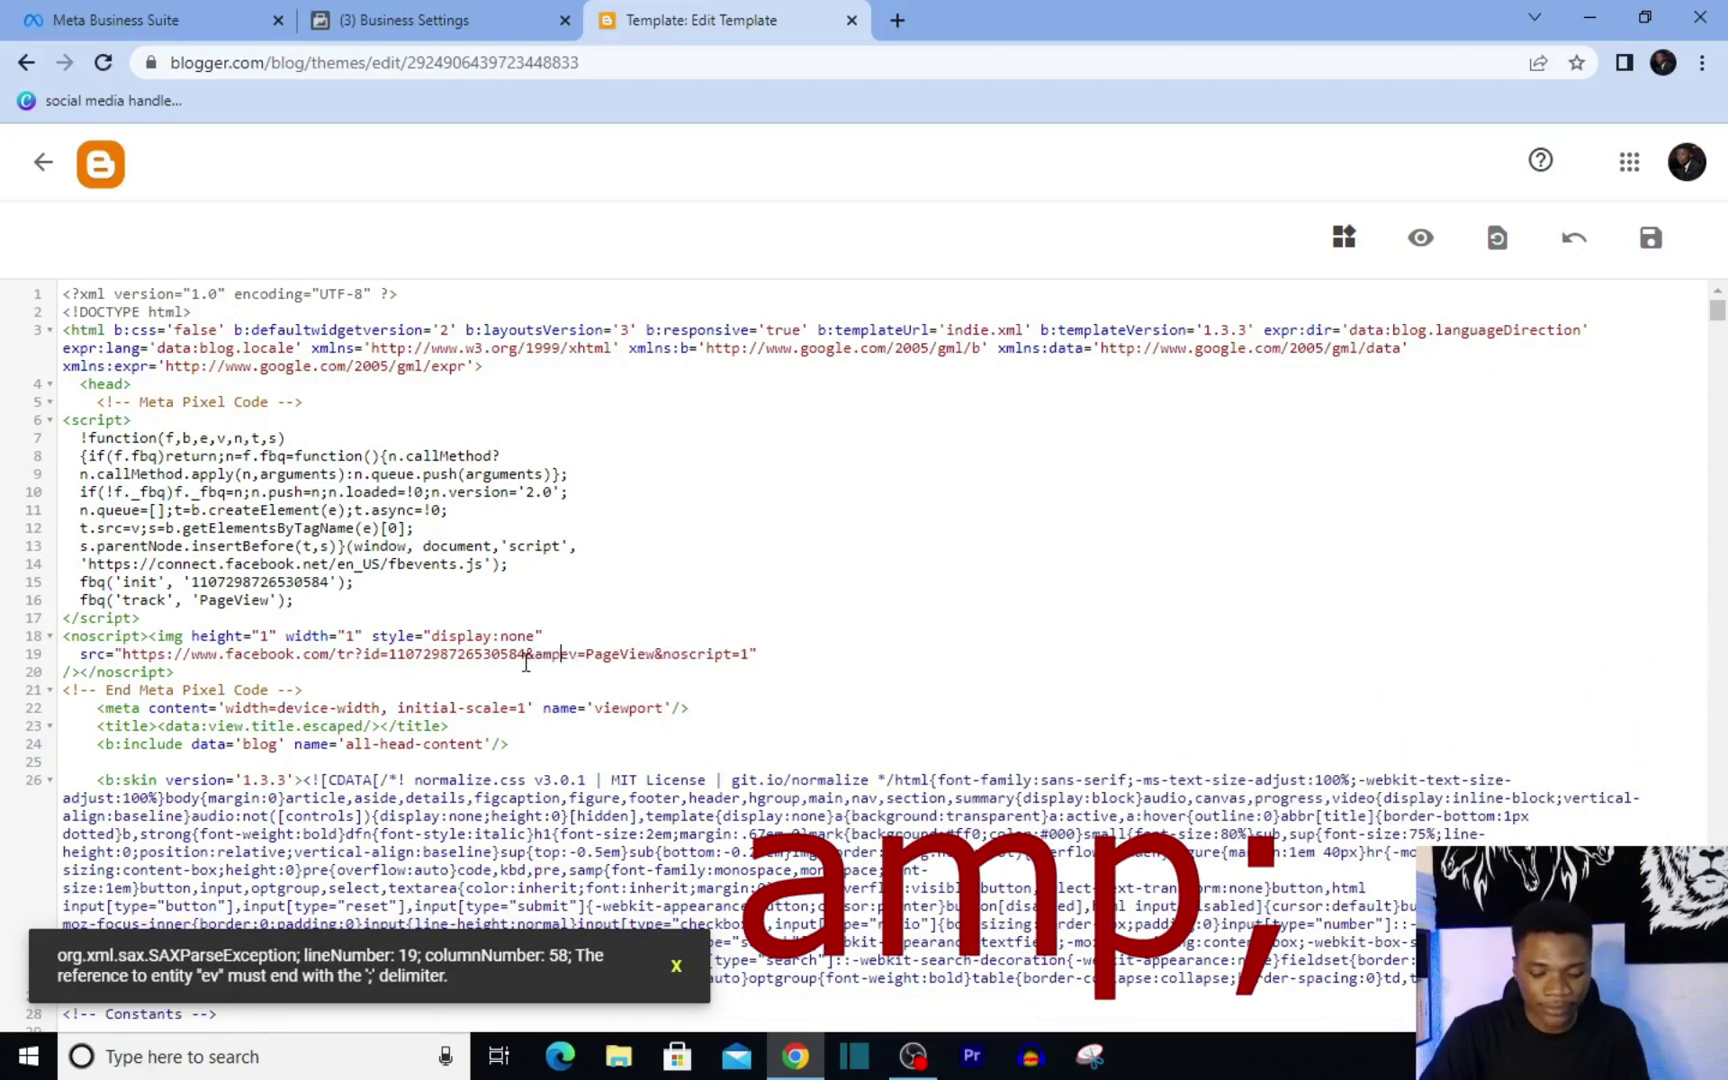
{"action": "type", "text": ";"}
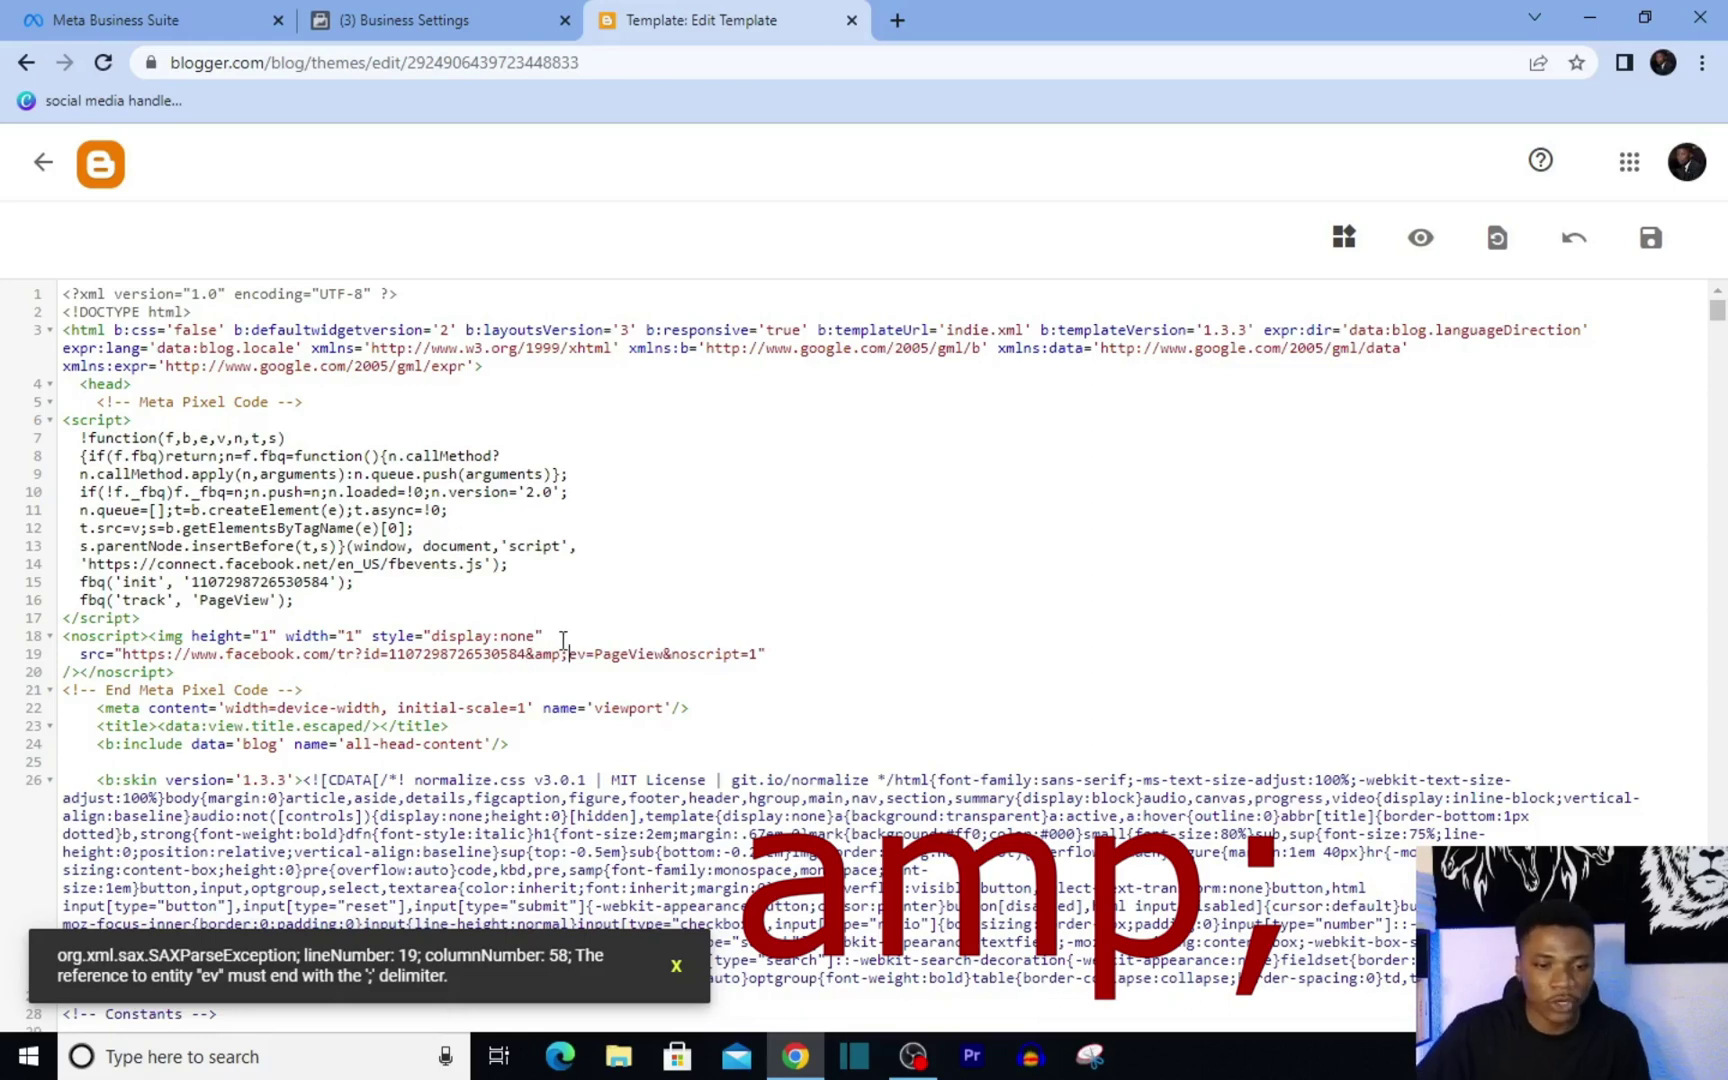
{"action": "left_click_drag", "start_coordinate": [528, 653], "coordinate": [566, 662]}
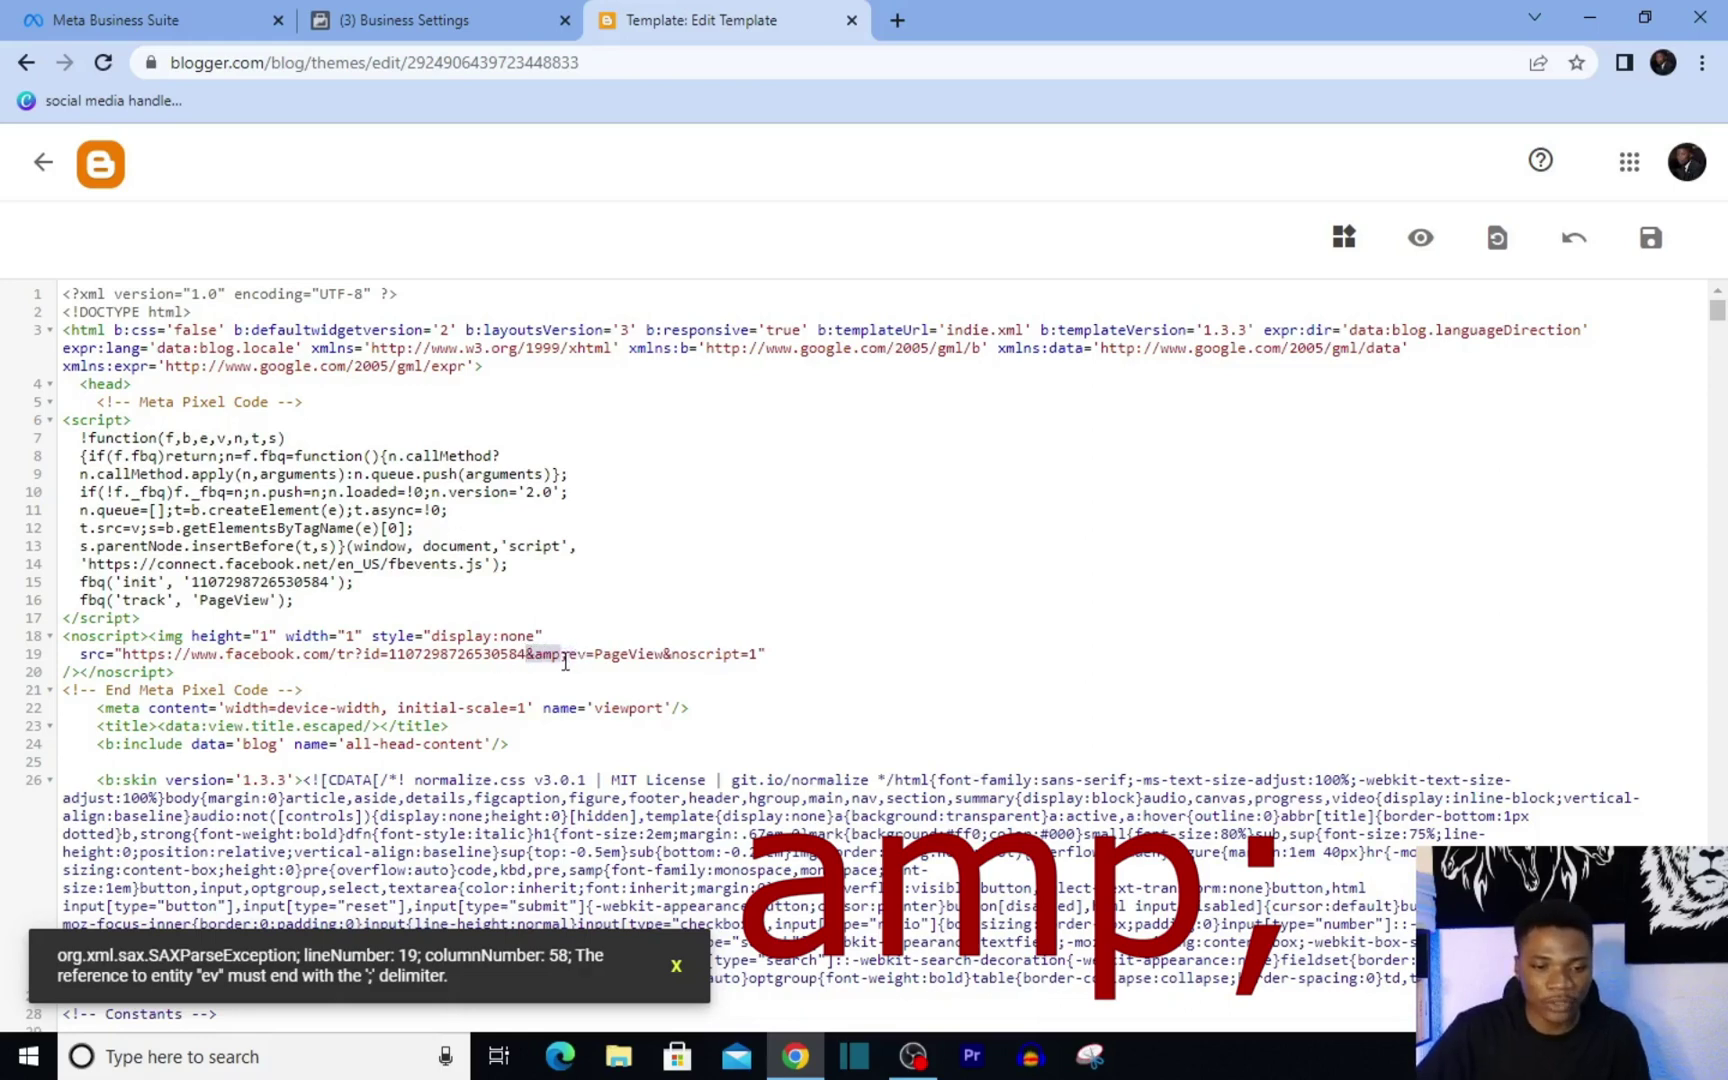
{"action": "left_click", "coordinate": [669, 656]}
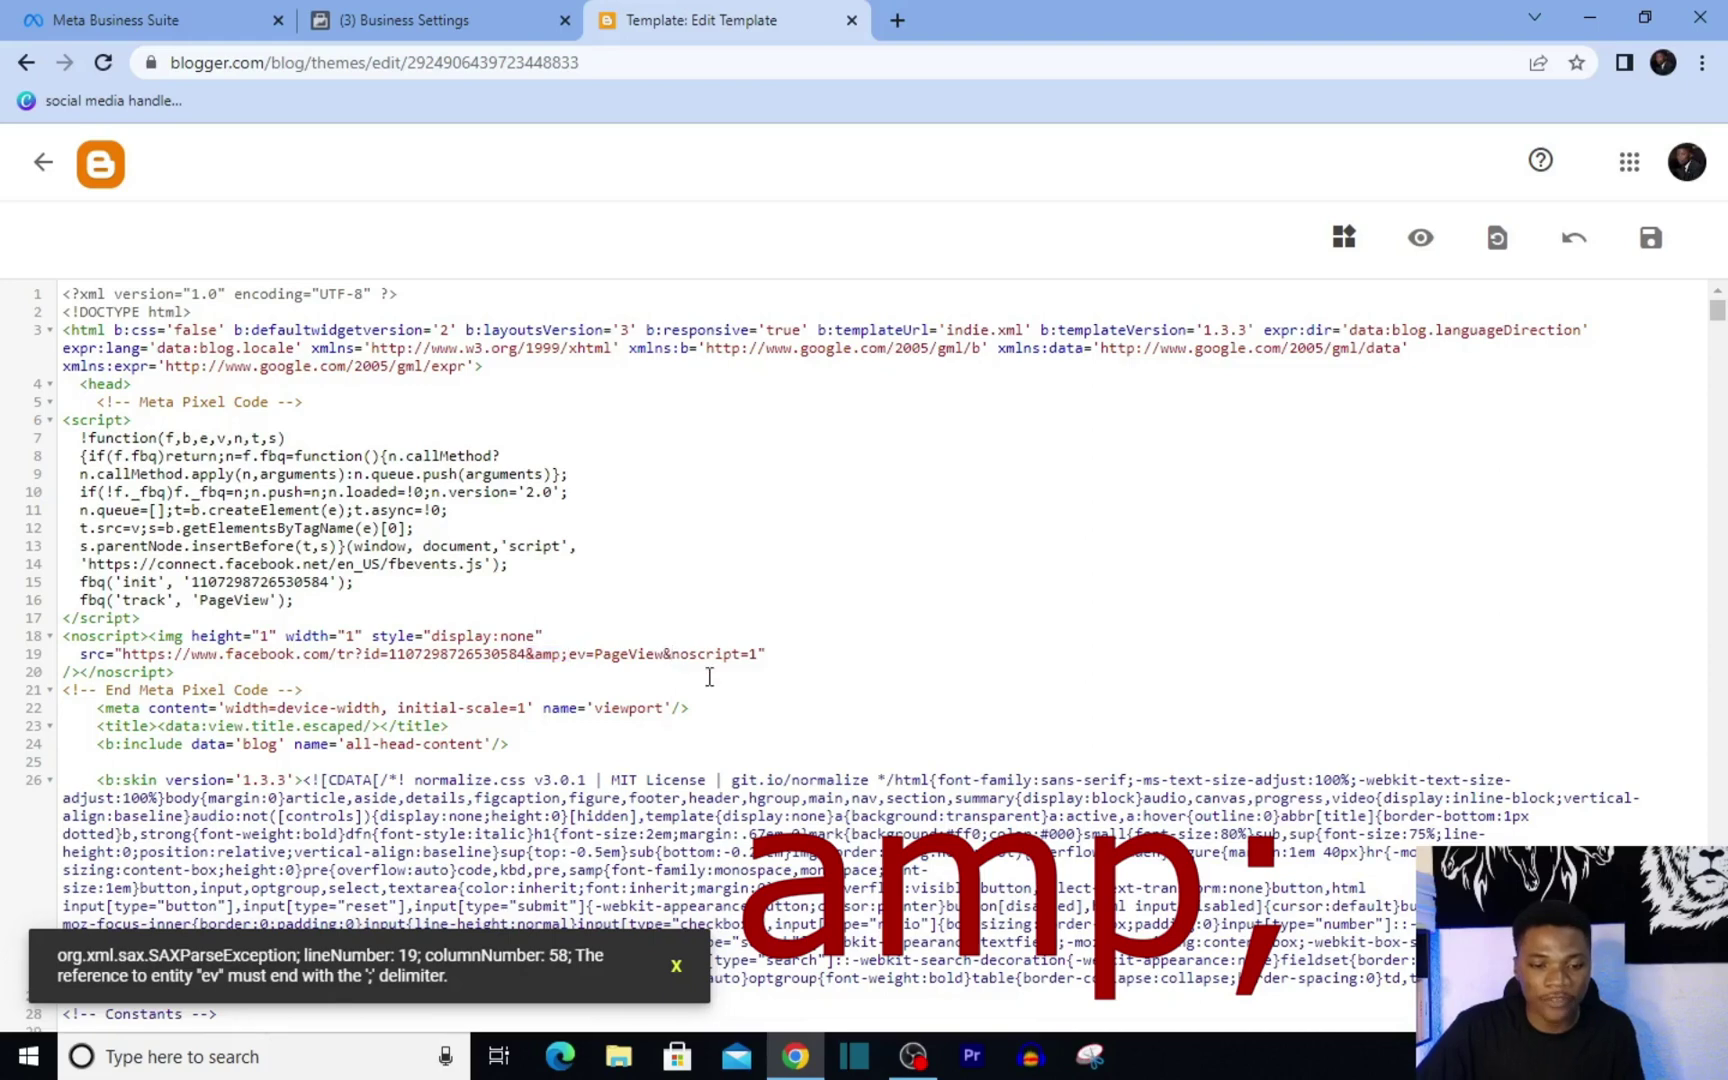
{"action": "type", "text": "amp;"}
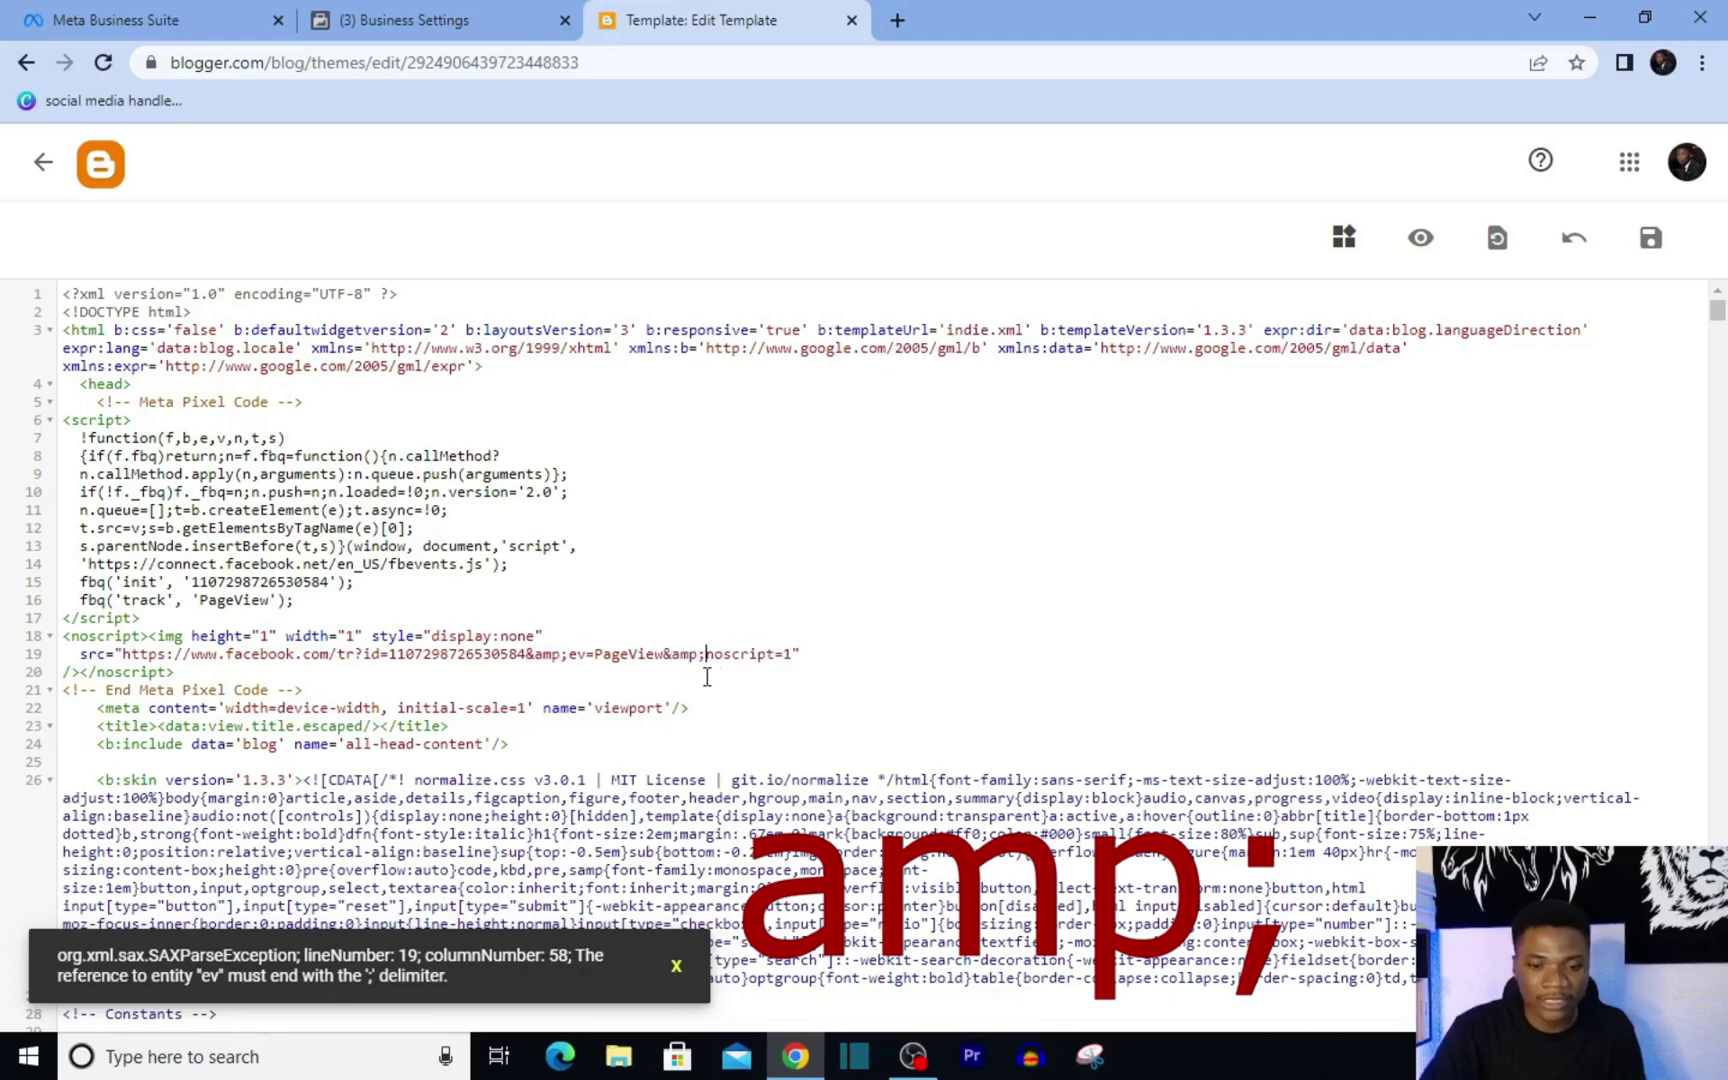
{"action": "left_click", "coordinate": [1655, 241]}
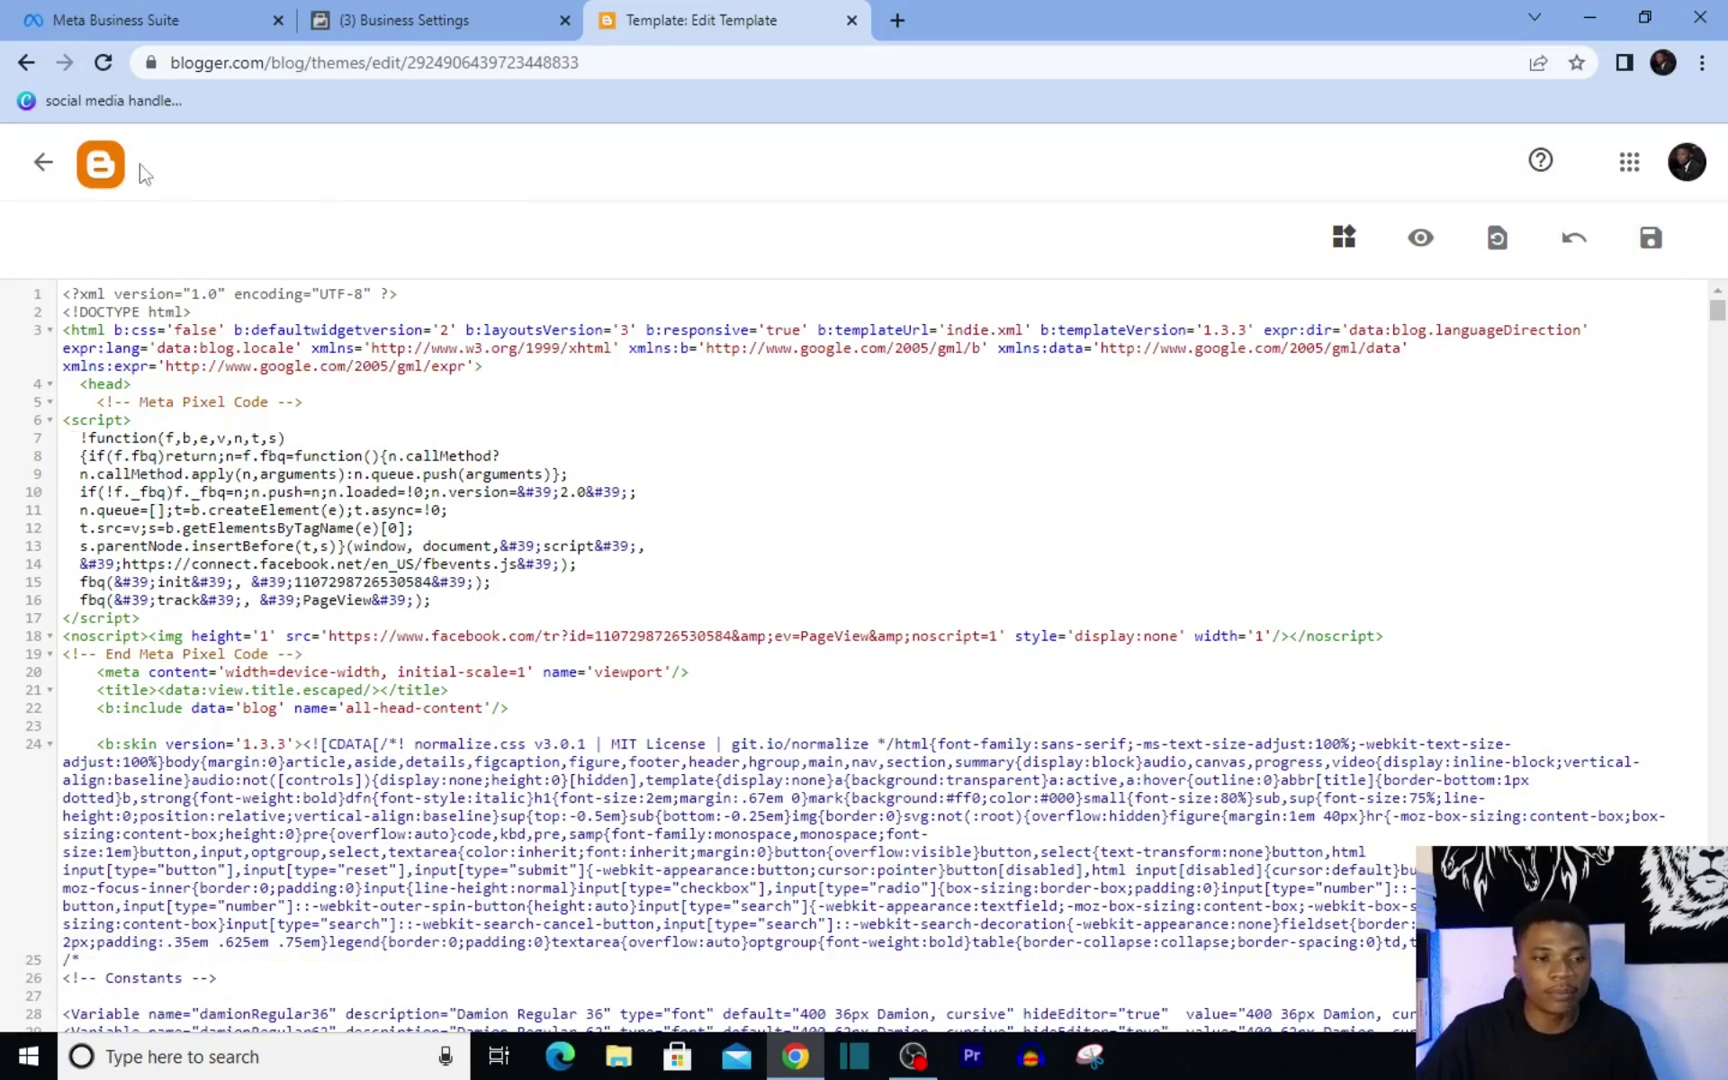
Leave the code editor and open the live Desk Business blog in a new tab
{"action": "left_click", "coordinate": [40, 163]}
{"action": "scroll", "coordinate": [165, 780], "scroll_direction": "down", "scroll_amount": 1}
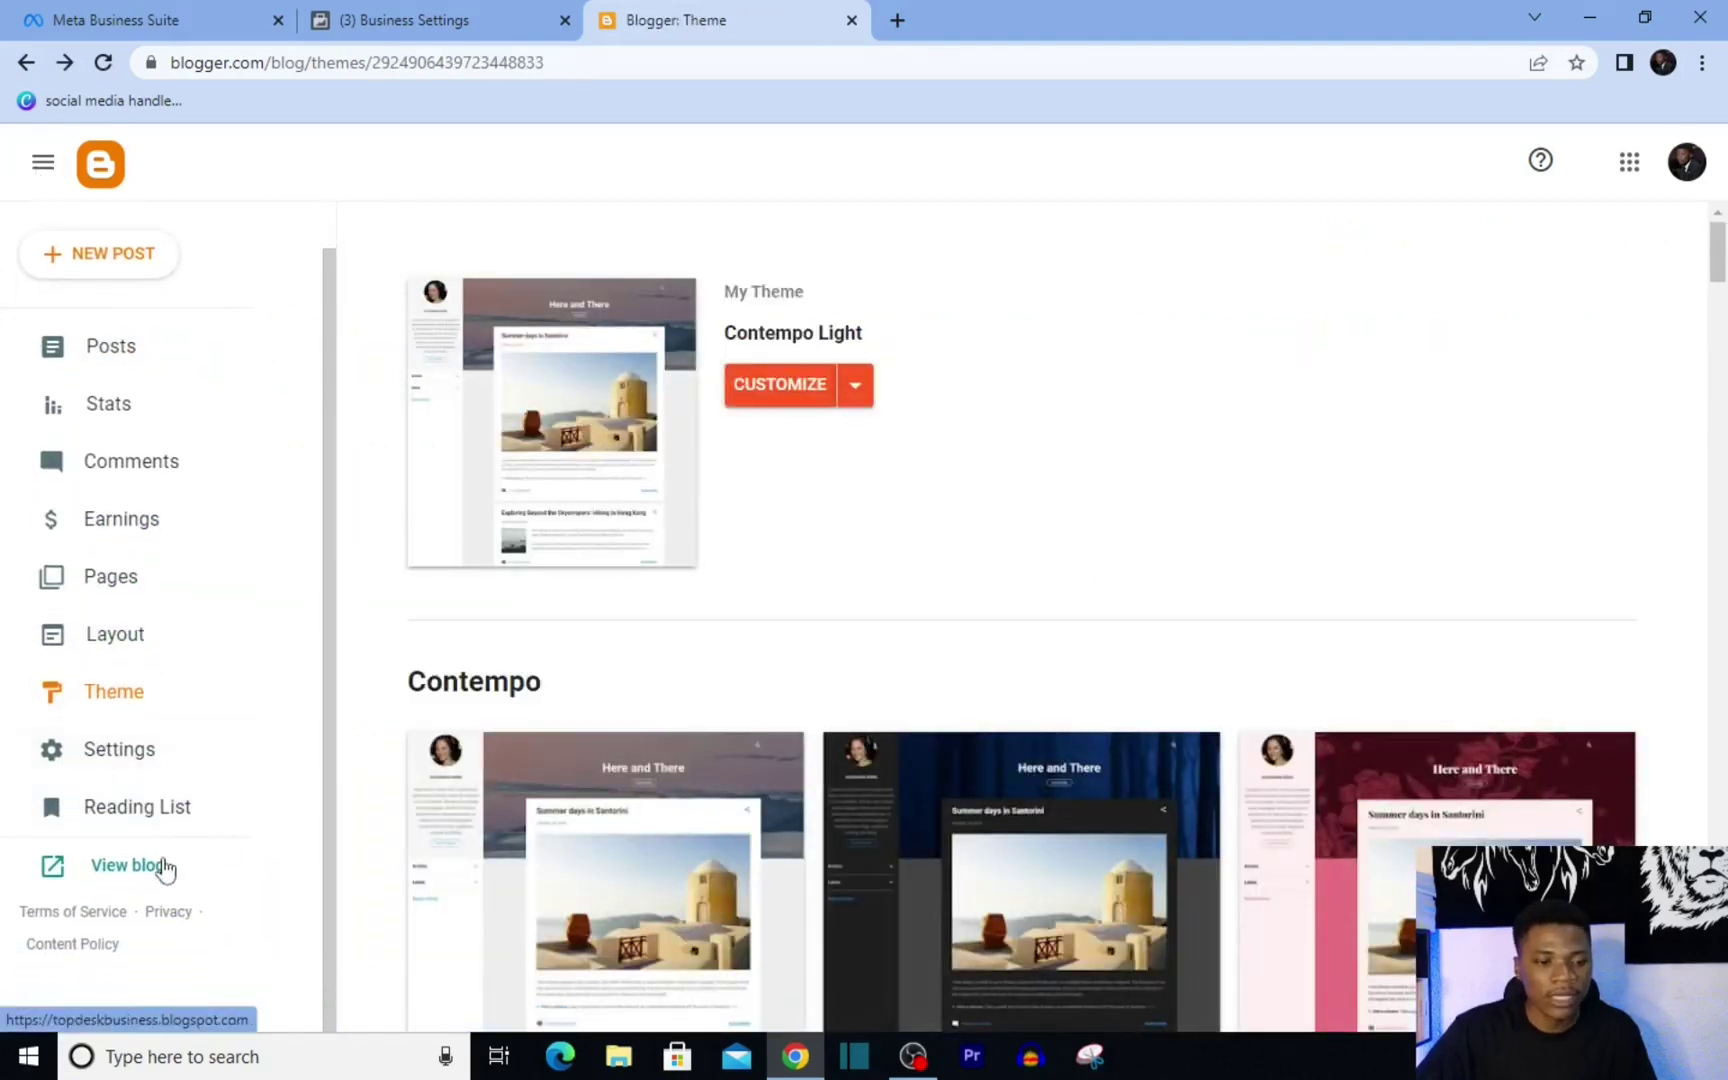
{"action": "left_click", "coordinate": [142, 870]}
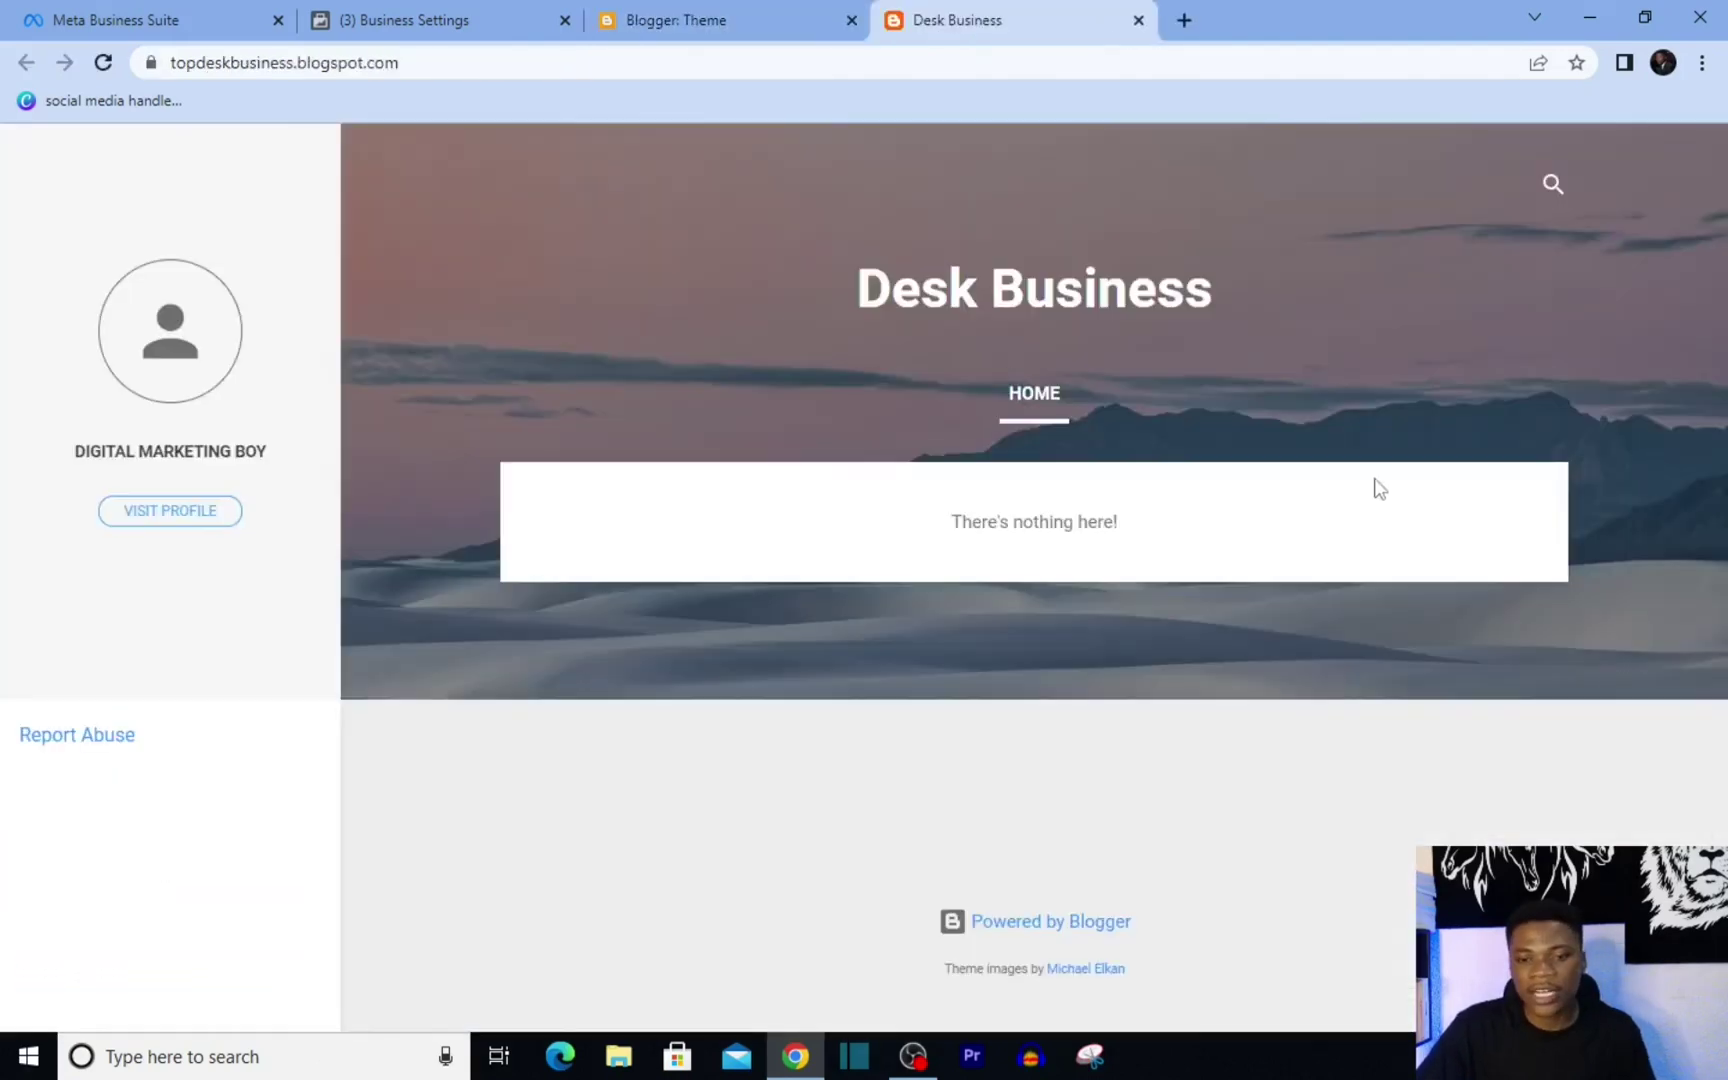
Inspect the blog page, search 'meta' to find the Meta Pixel Code, and select the blog URL
{"action": "right_click", "coordinate": [772, 394]}
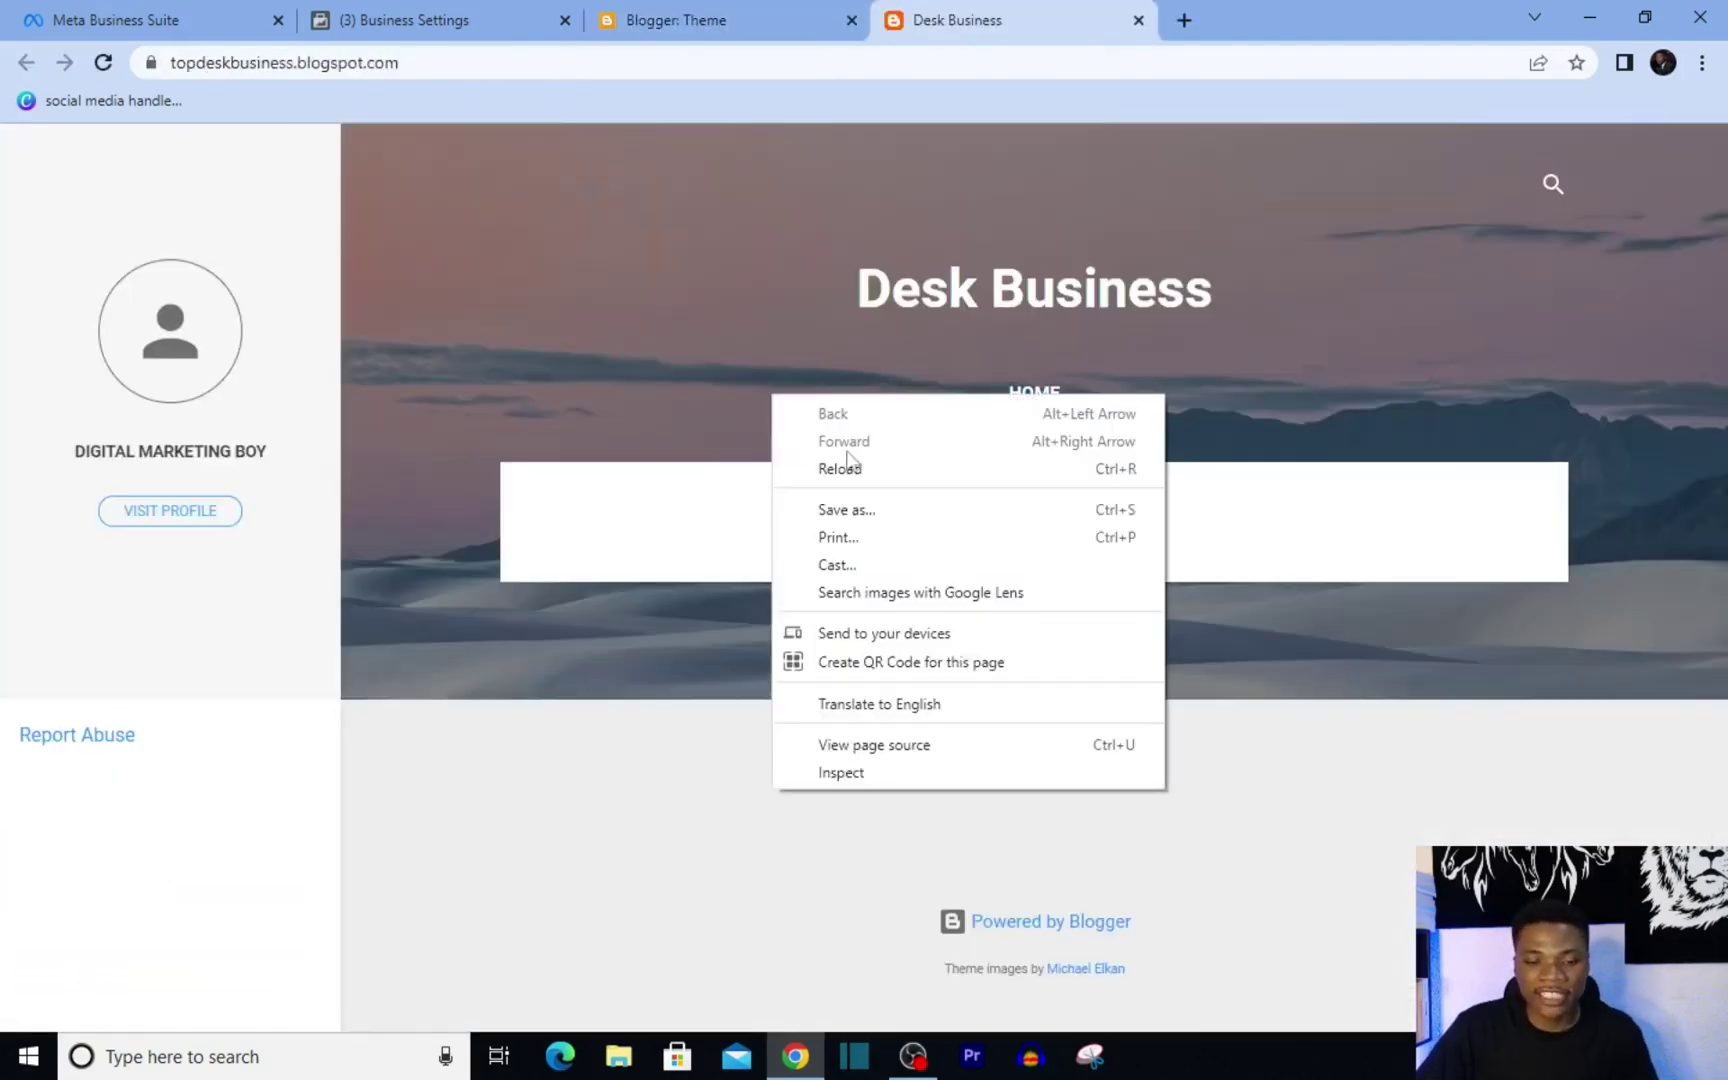
{"action": "left_click", "coordinate": [903, 778]}
{"action": "key", "text": "ctrl+f"}
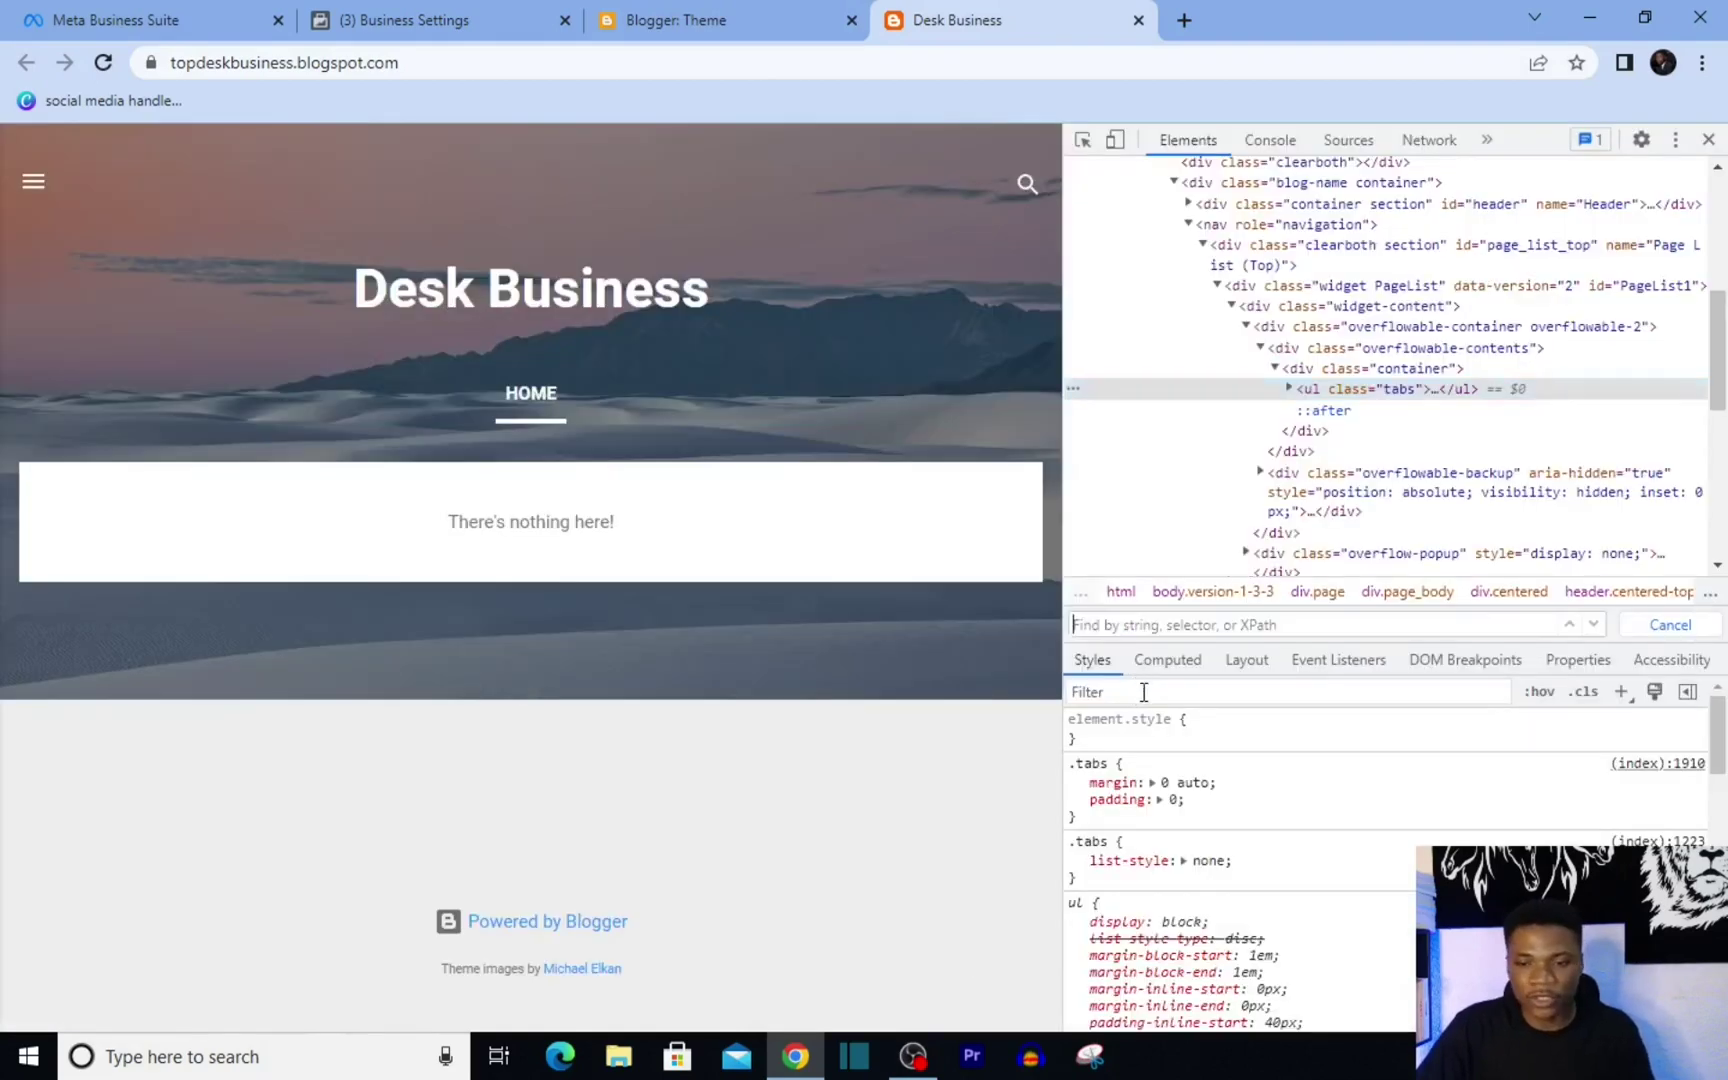
{"action": "type", "text": "meta"}
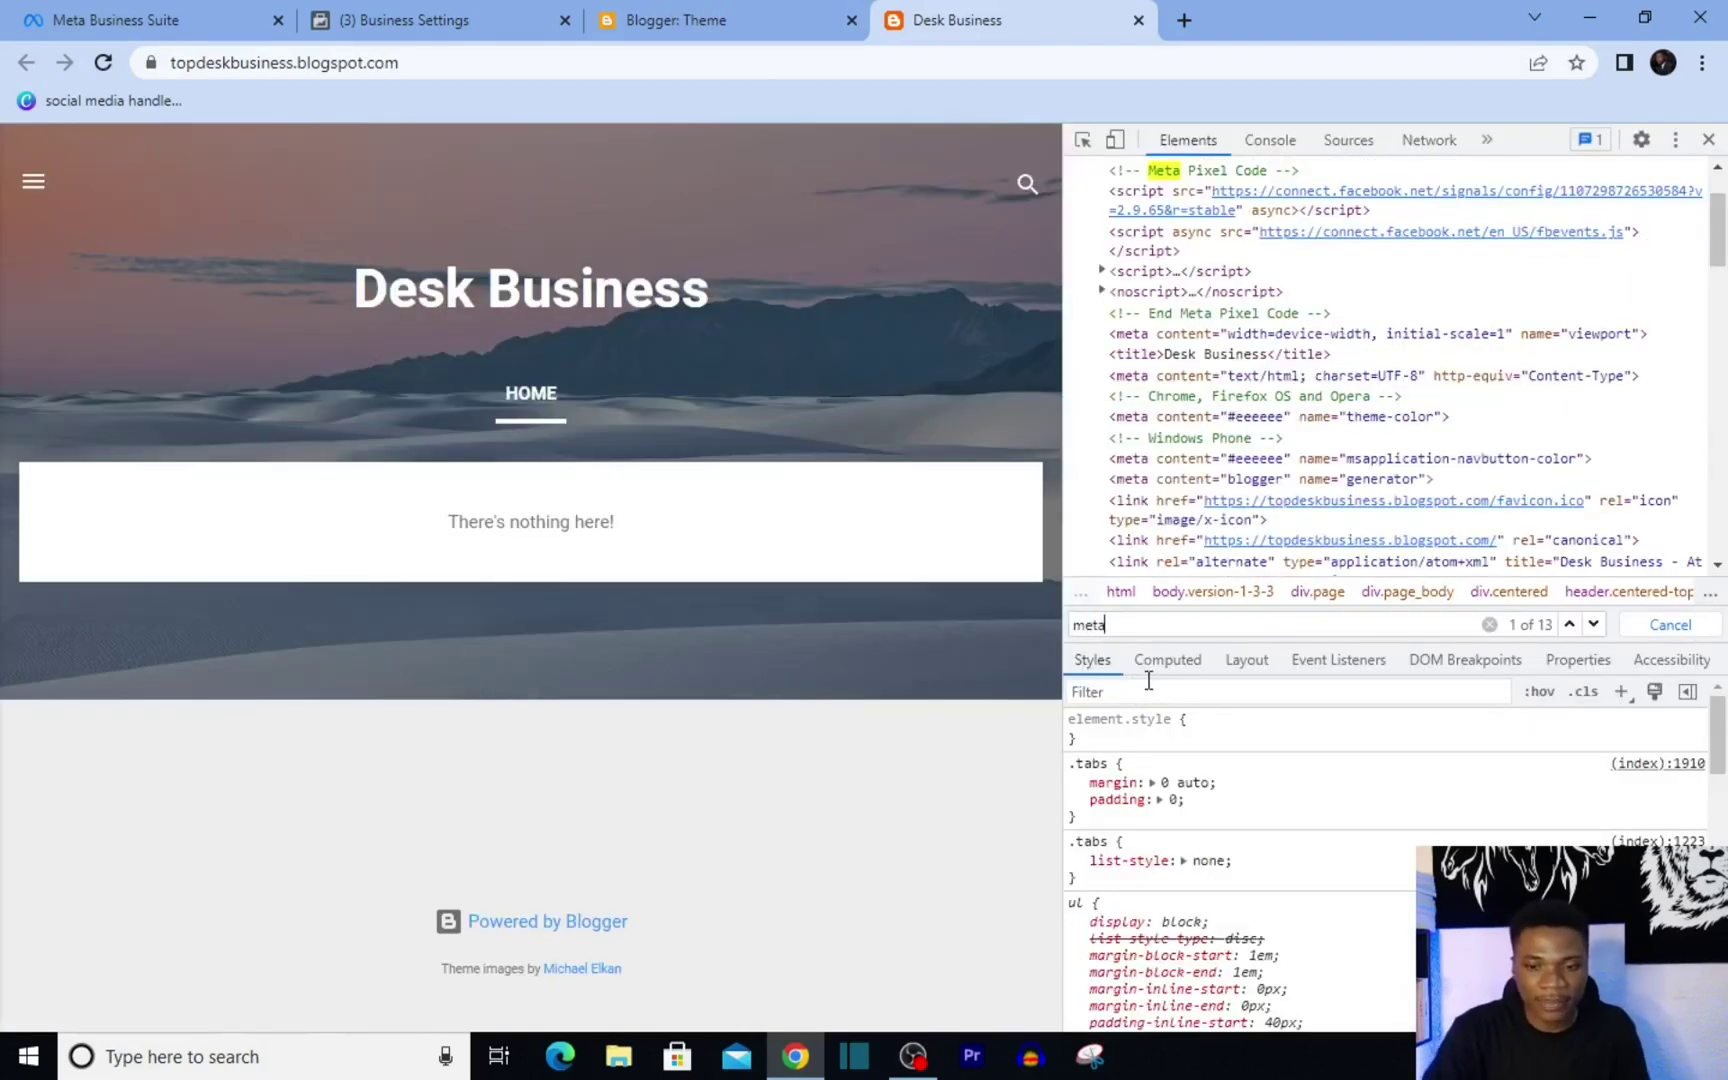
{"action": "scroll", "coordinate": [1250, 300], "scroll_direction": "up", "scroll_amount": 1}
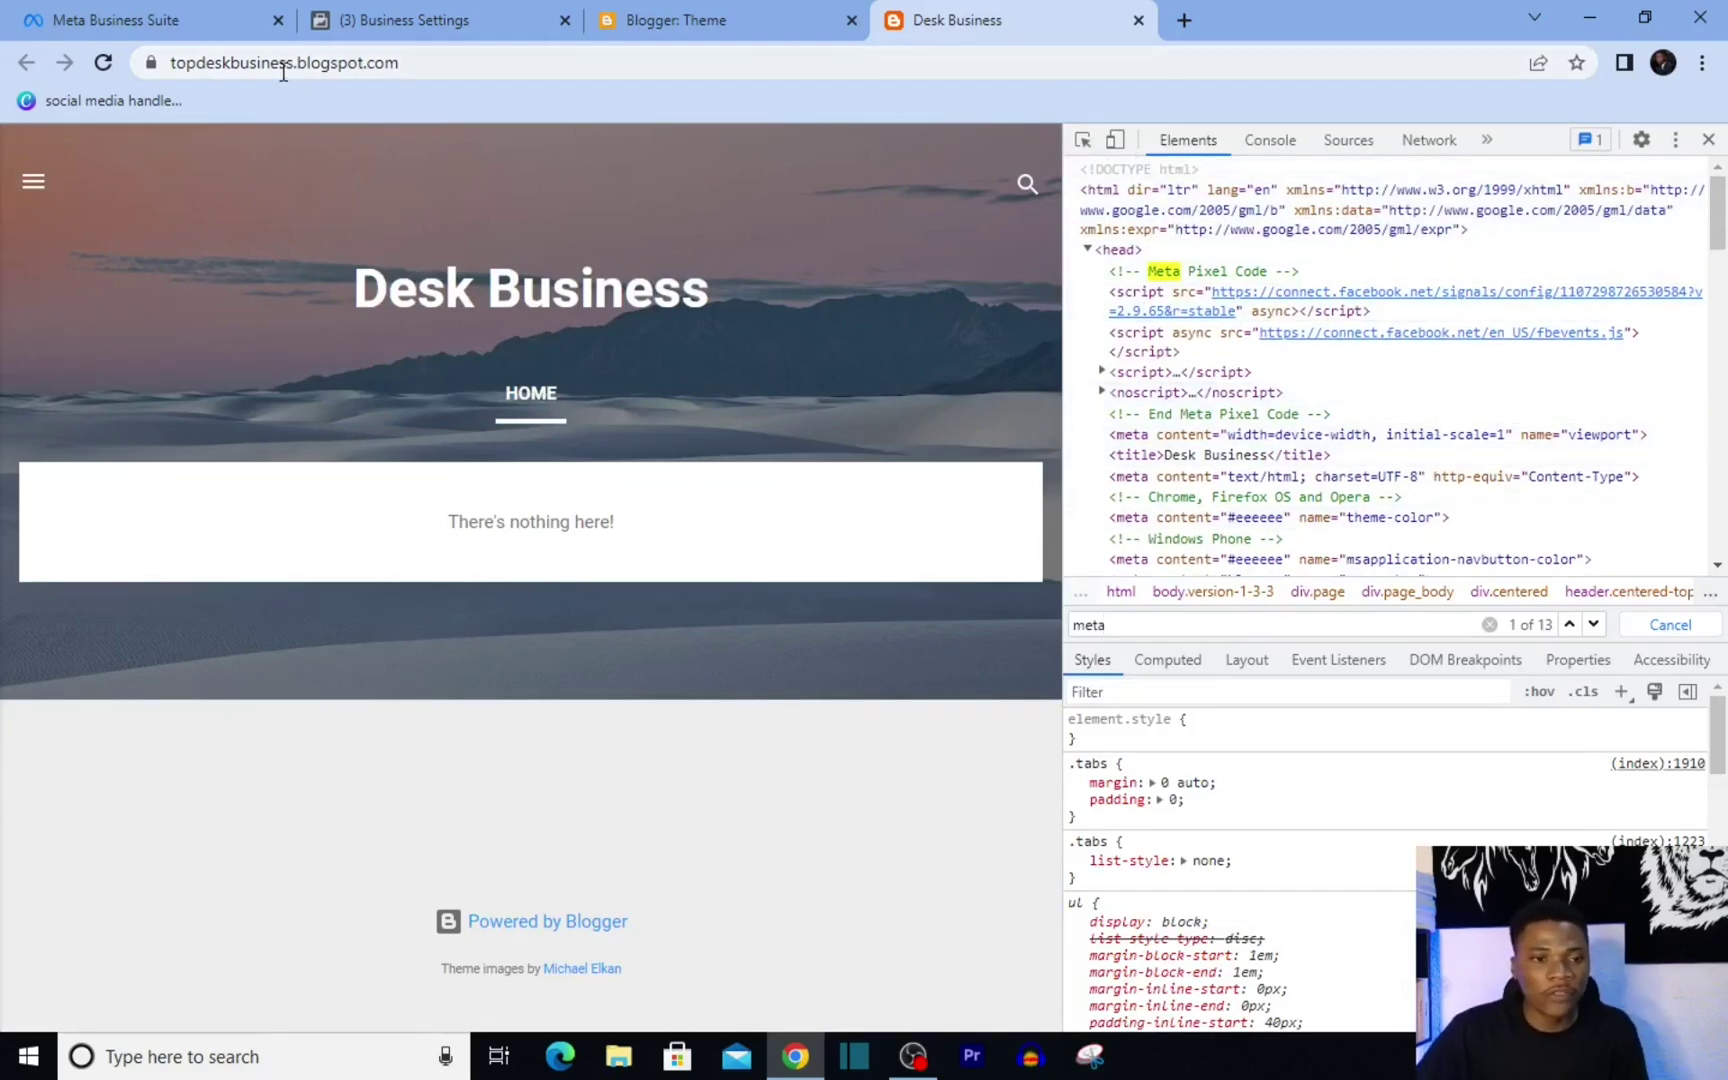
{"action": "left_click", "coordinate": [316, 76]}
{"action": "key", "text": "ctrl+c"}
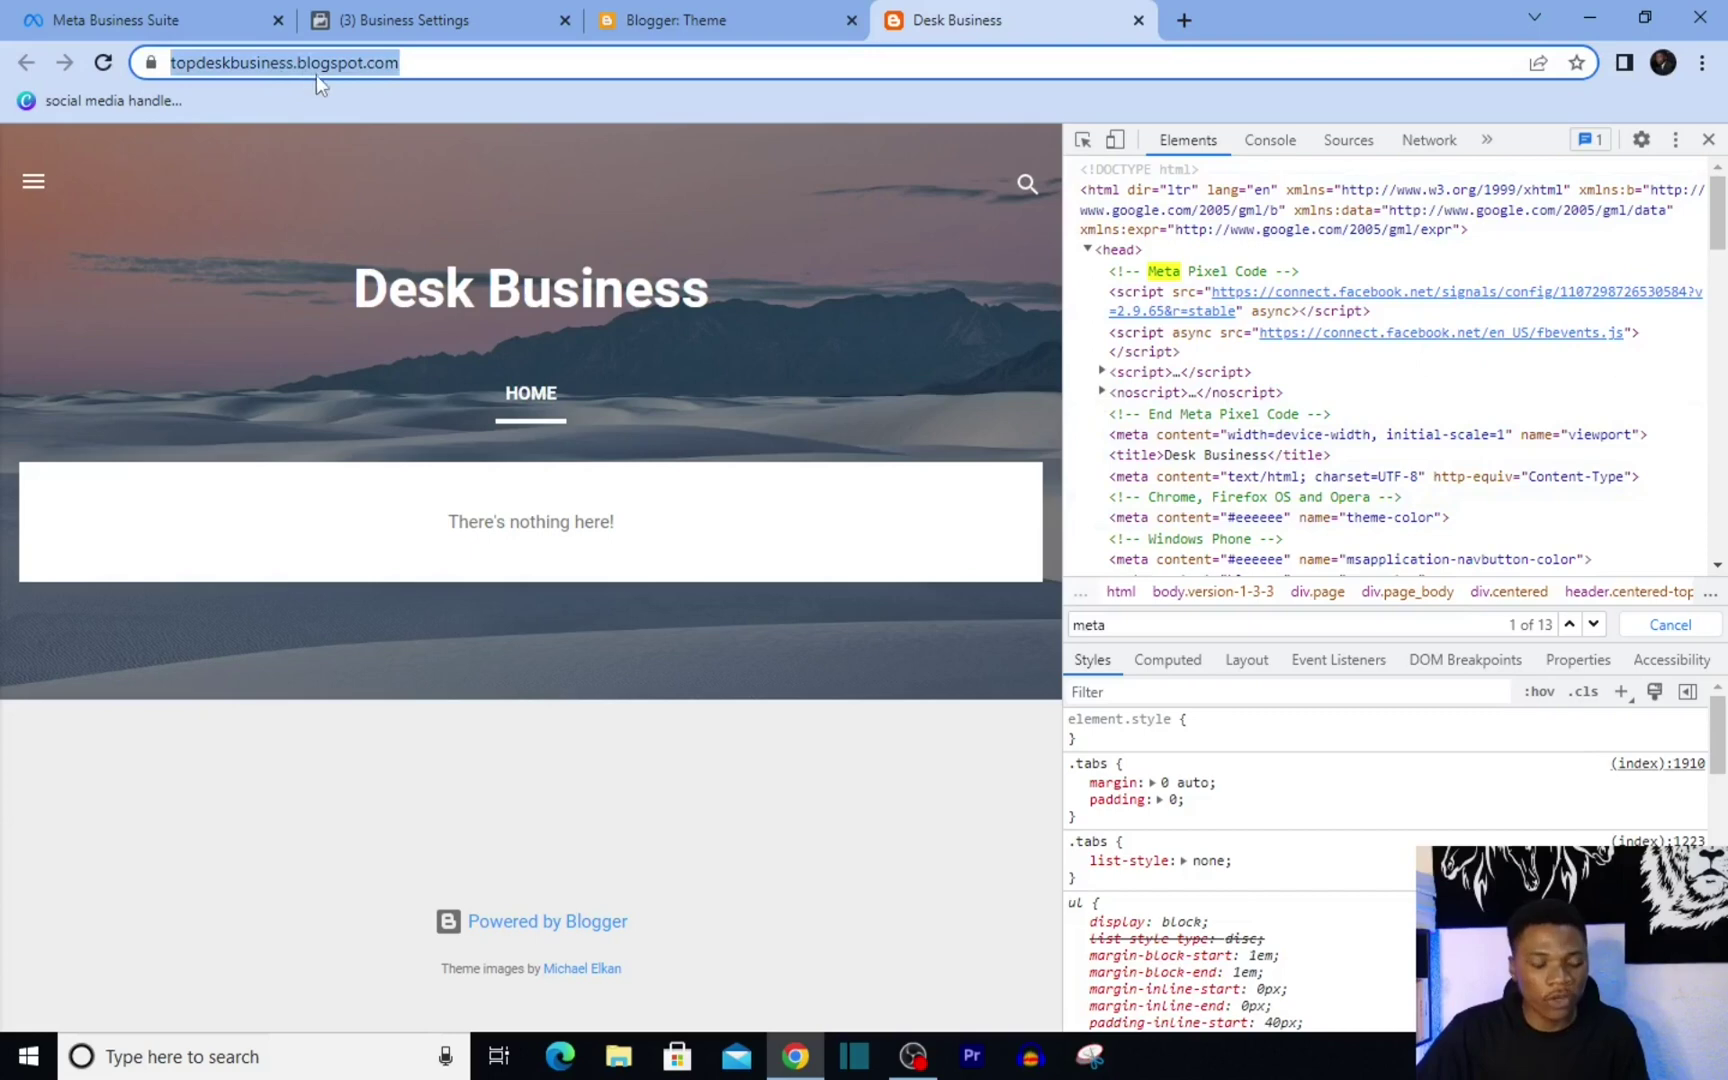
Back in the Install pixel dialog, turn on automatic advanced matching
{"action": "left_click", "coordinate": [370, 30]}
{"action": "scroll", "coordinate": [1010, 675], "scroll_direction": "down", "scroll_amount": 5}
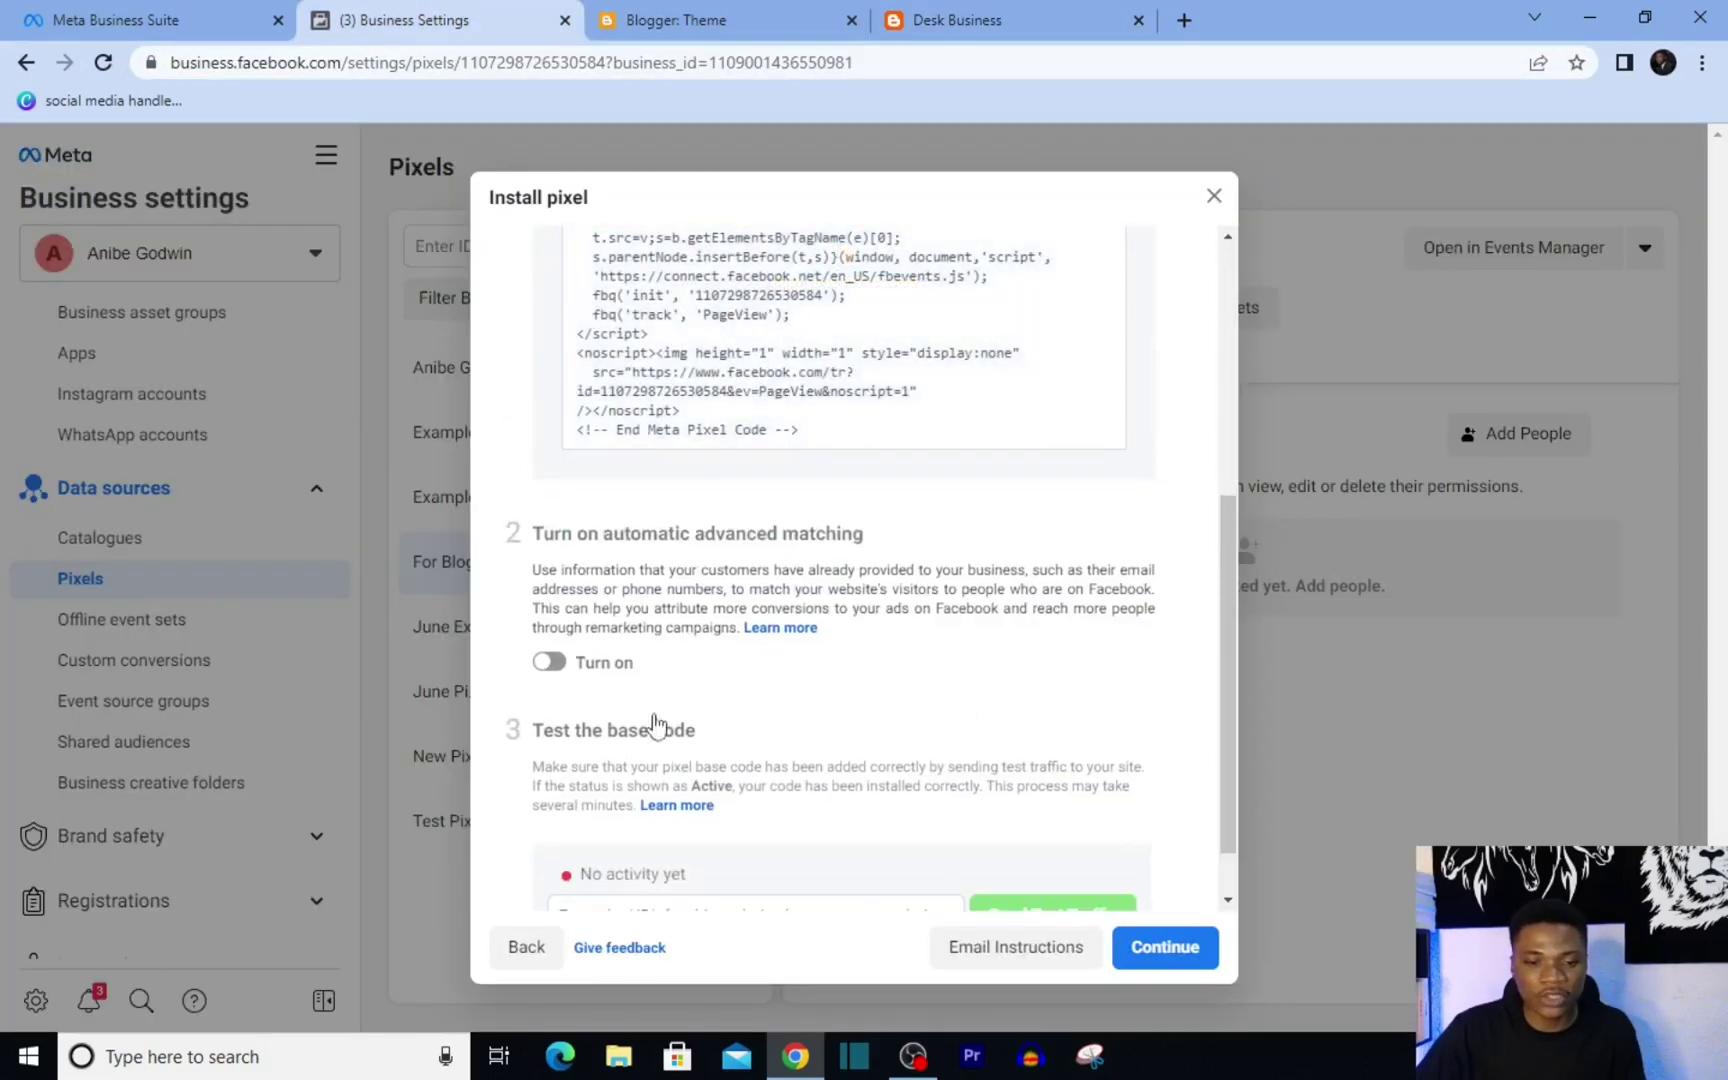
{"action": "left_click", "coordinate": [549, 592]}
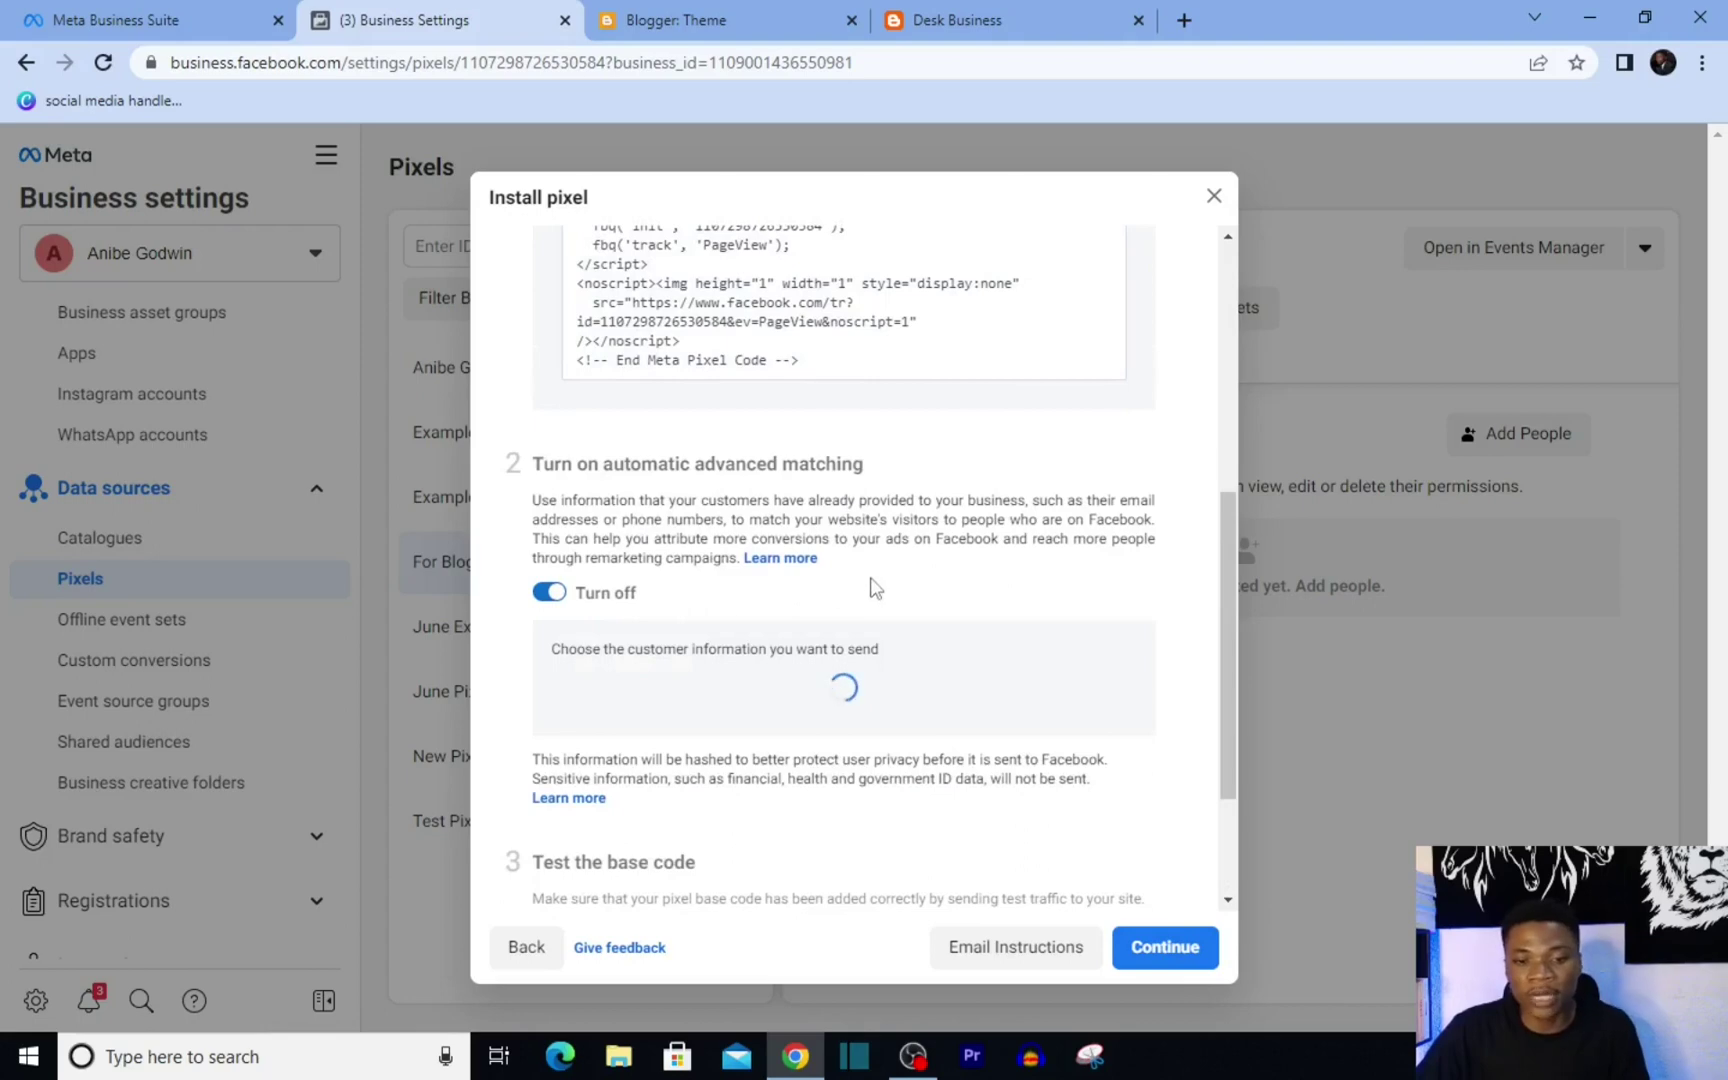
Paste the blog URL and send test traffic so the For Blogger pixel shows Active
{"action": "scroll", "coordinate": [936, 690], "scroll_direction": "down", "scroll_amount": 4}
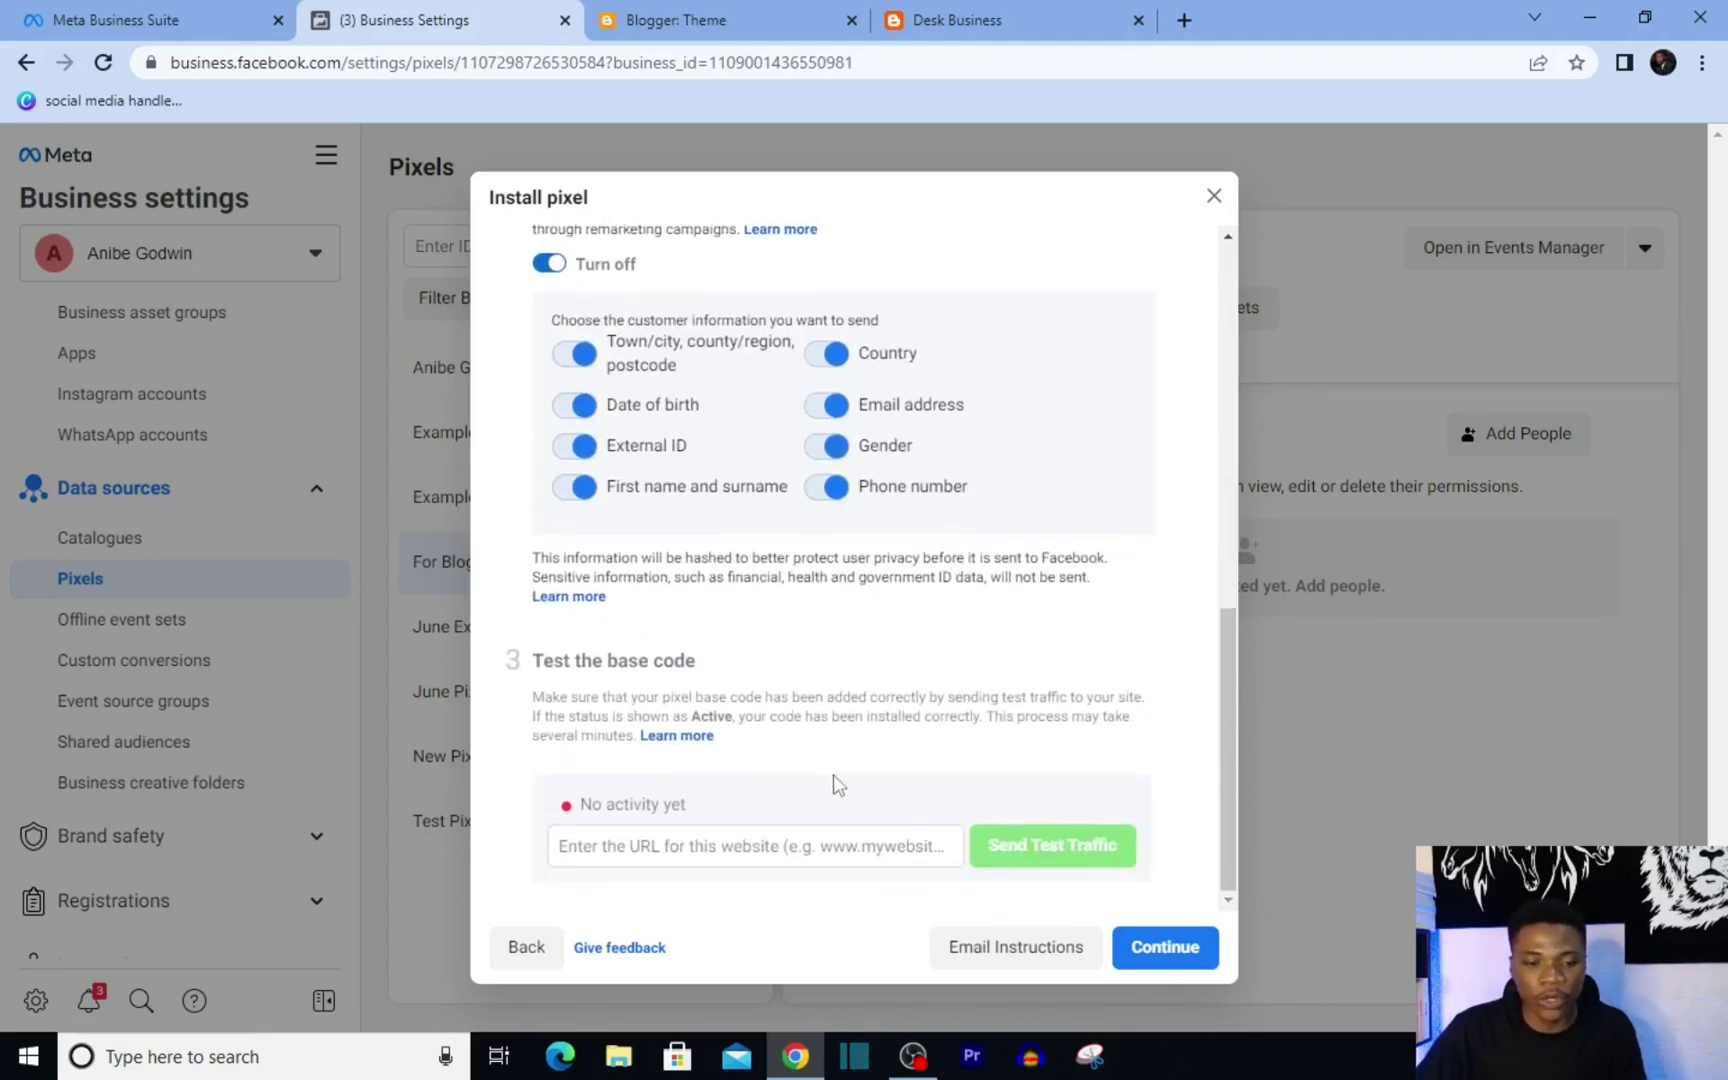
{"action": "left_click", "coordinate": [695, 847]}
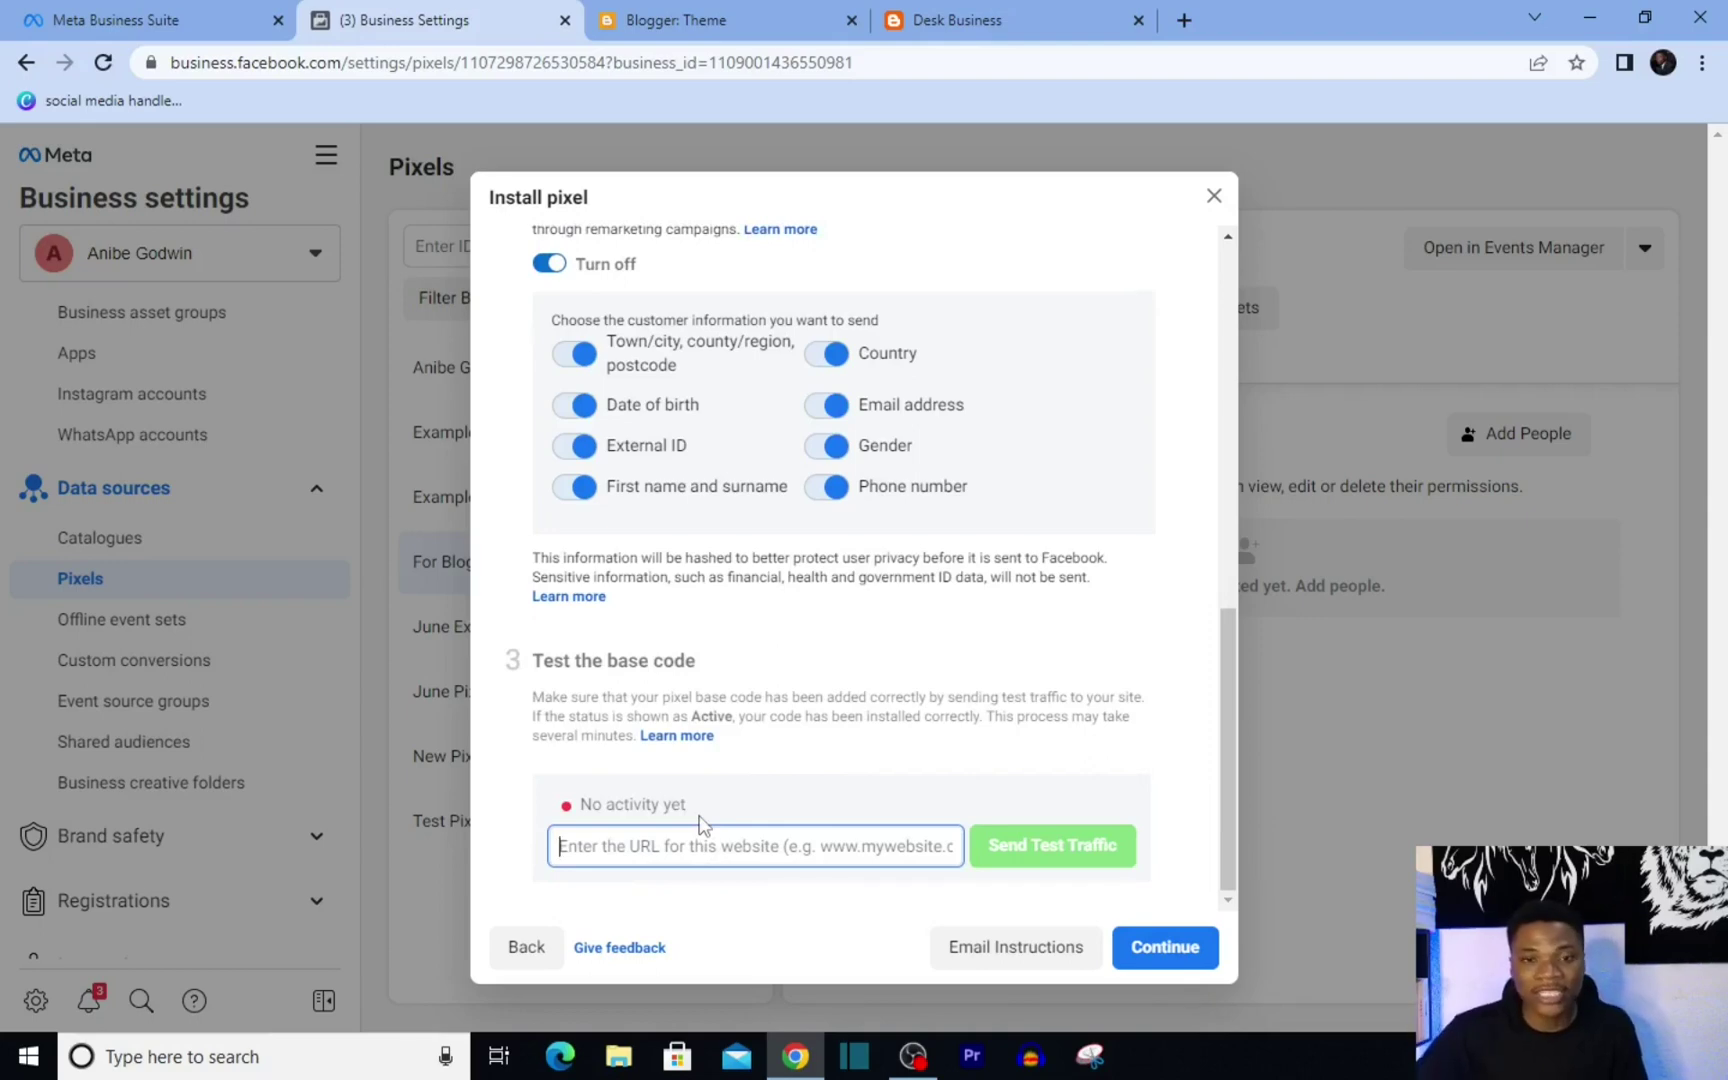
{"action": "key", "text": "ctrl+v"}
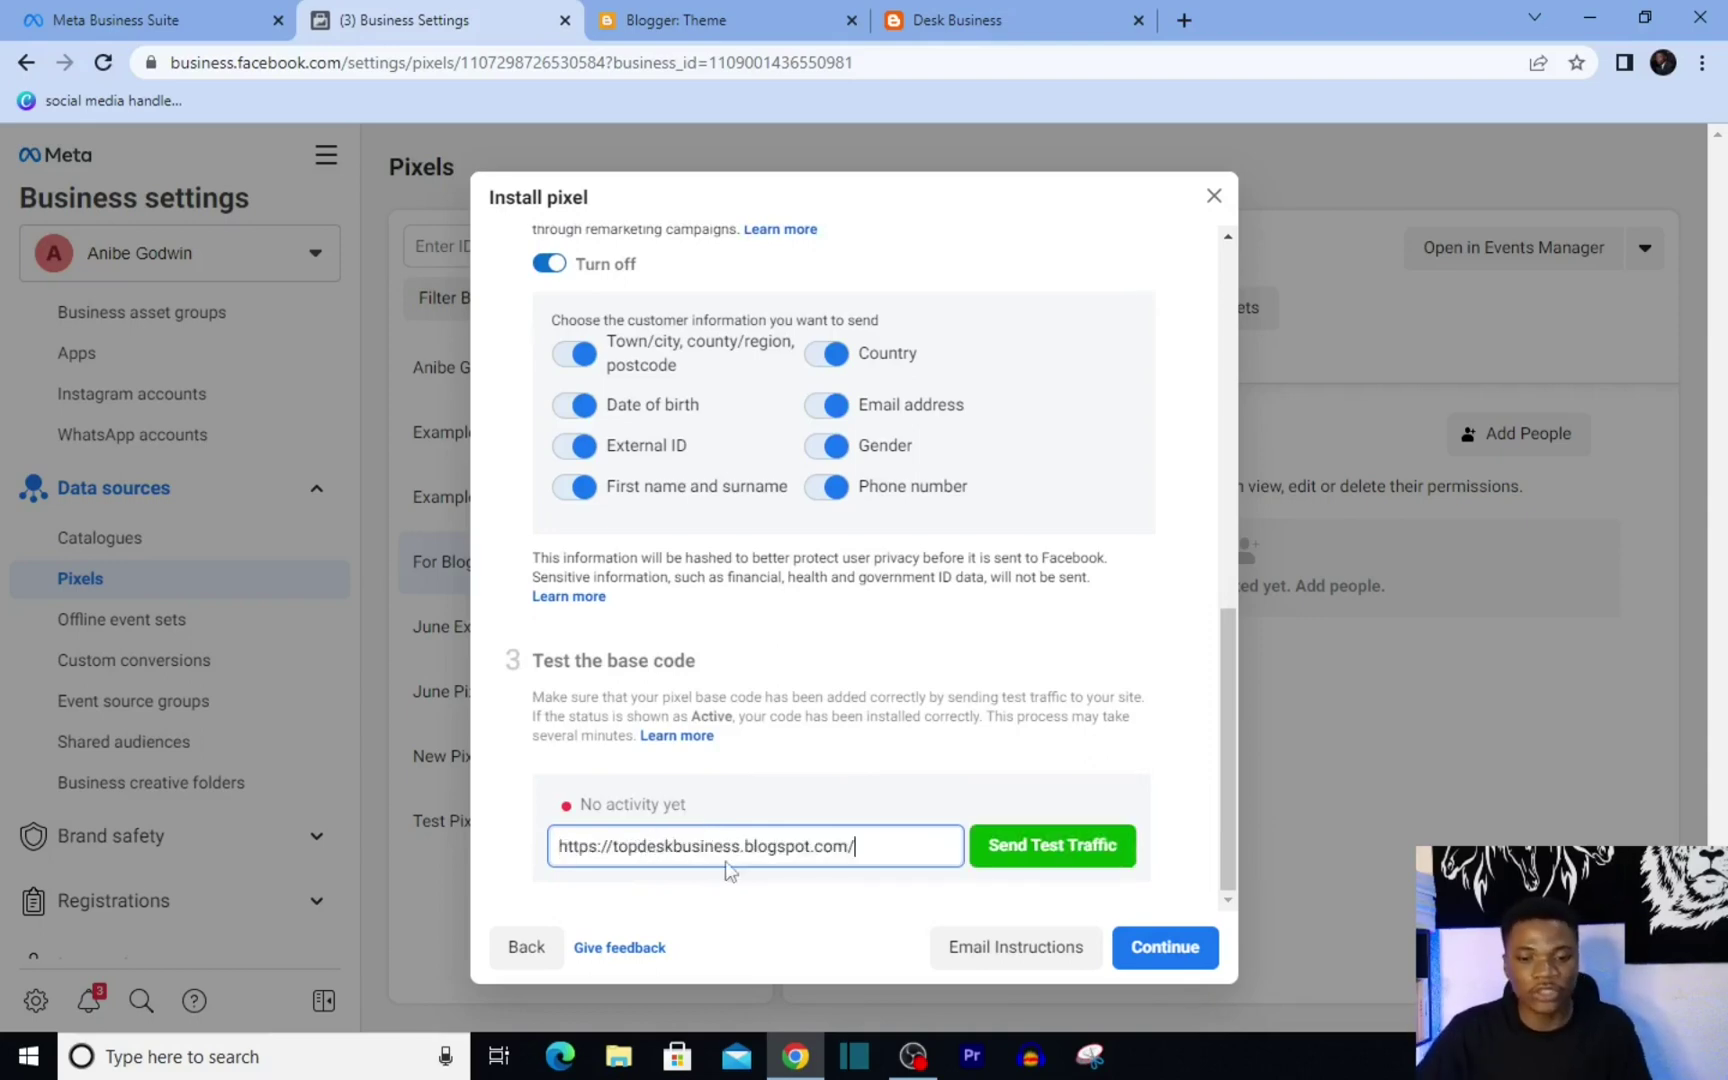
{"action": "left_click", "coordinate": [1088, 848]}
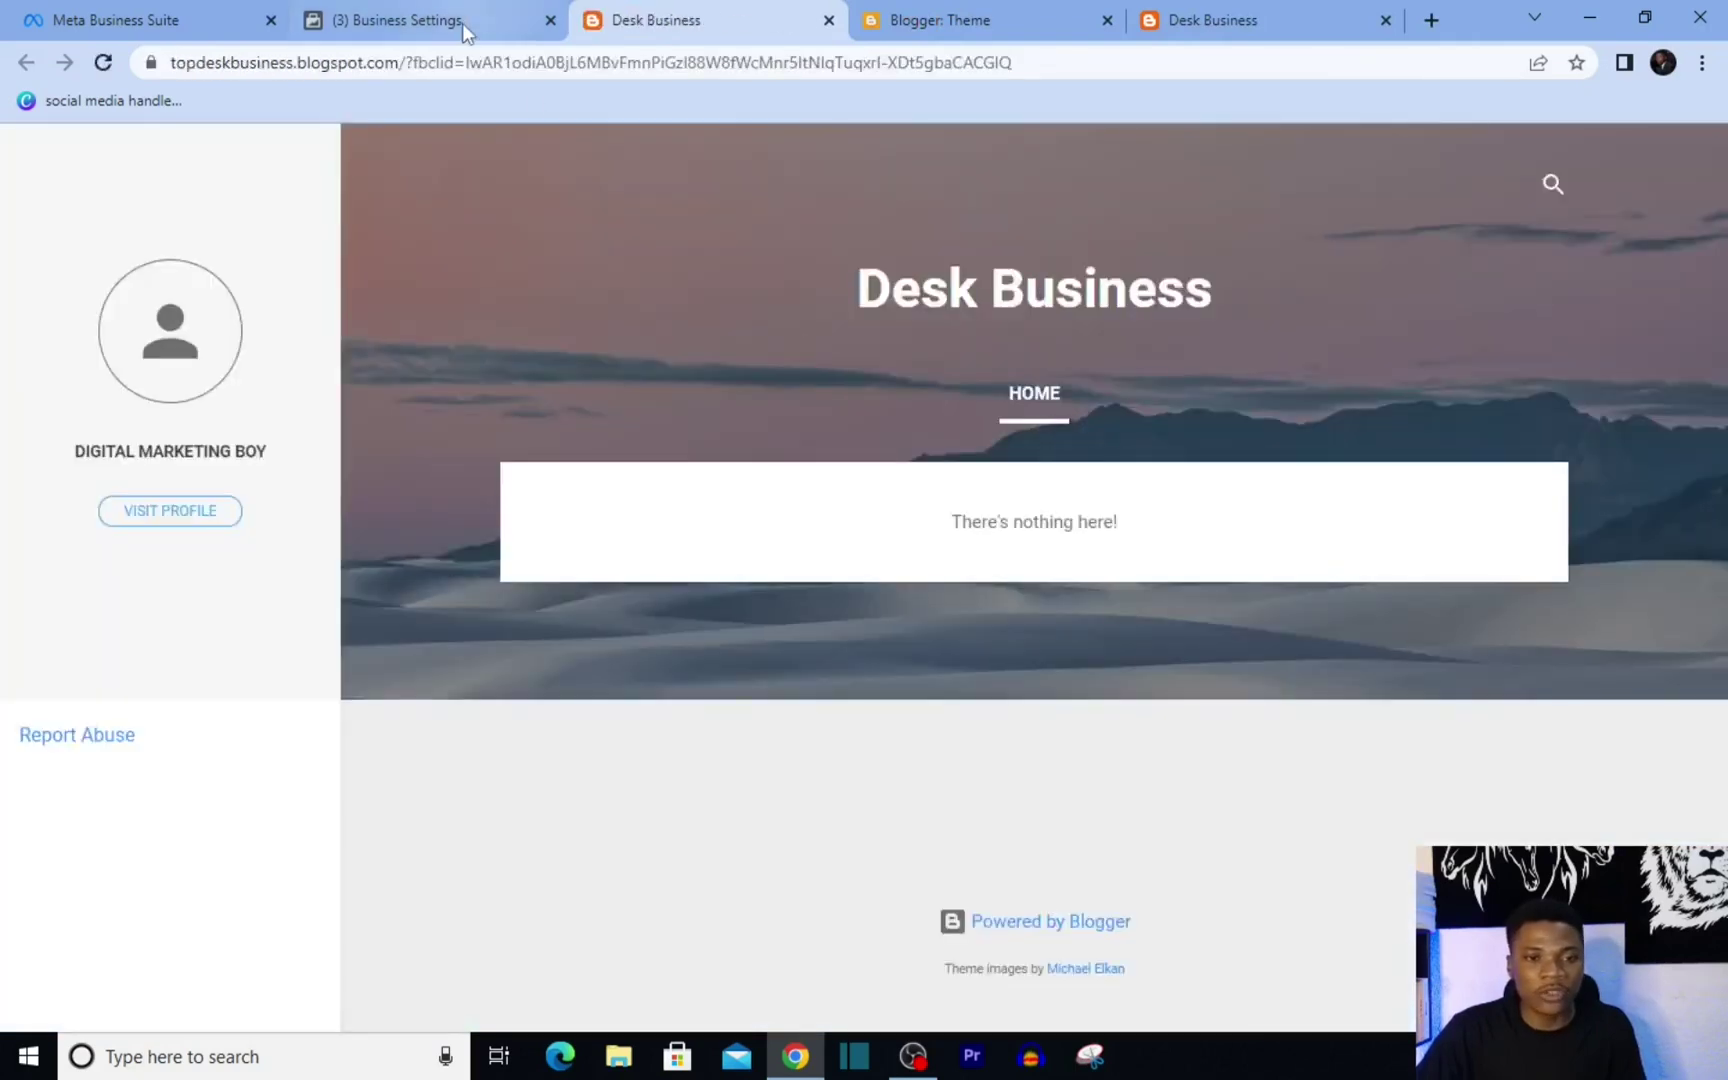
{"action": "left_click", "coordinate": [462, 23]}
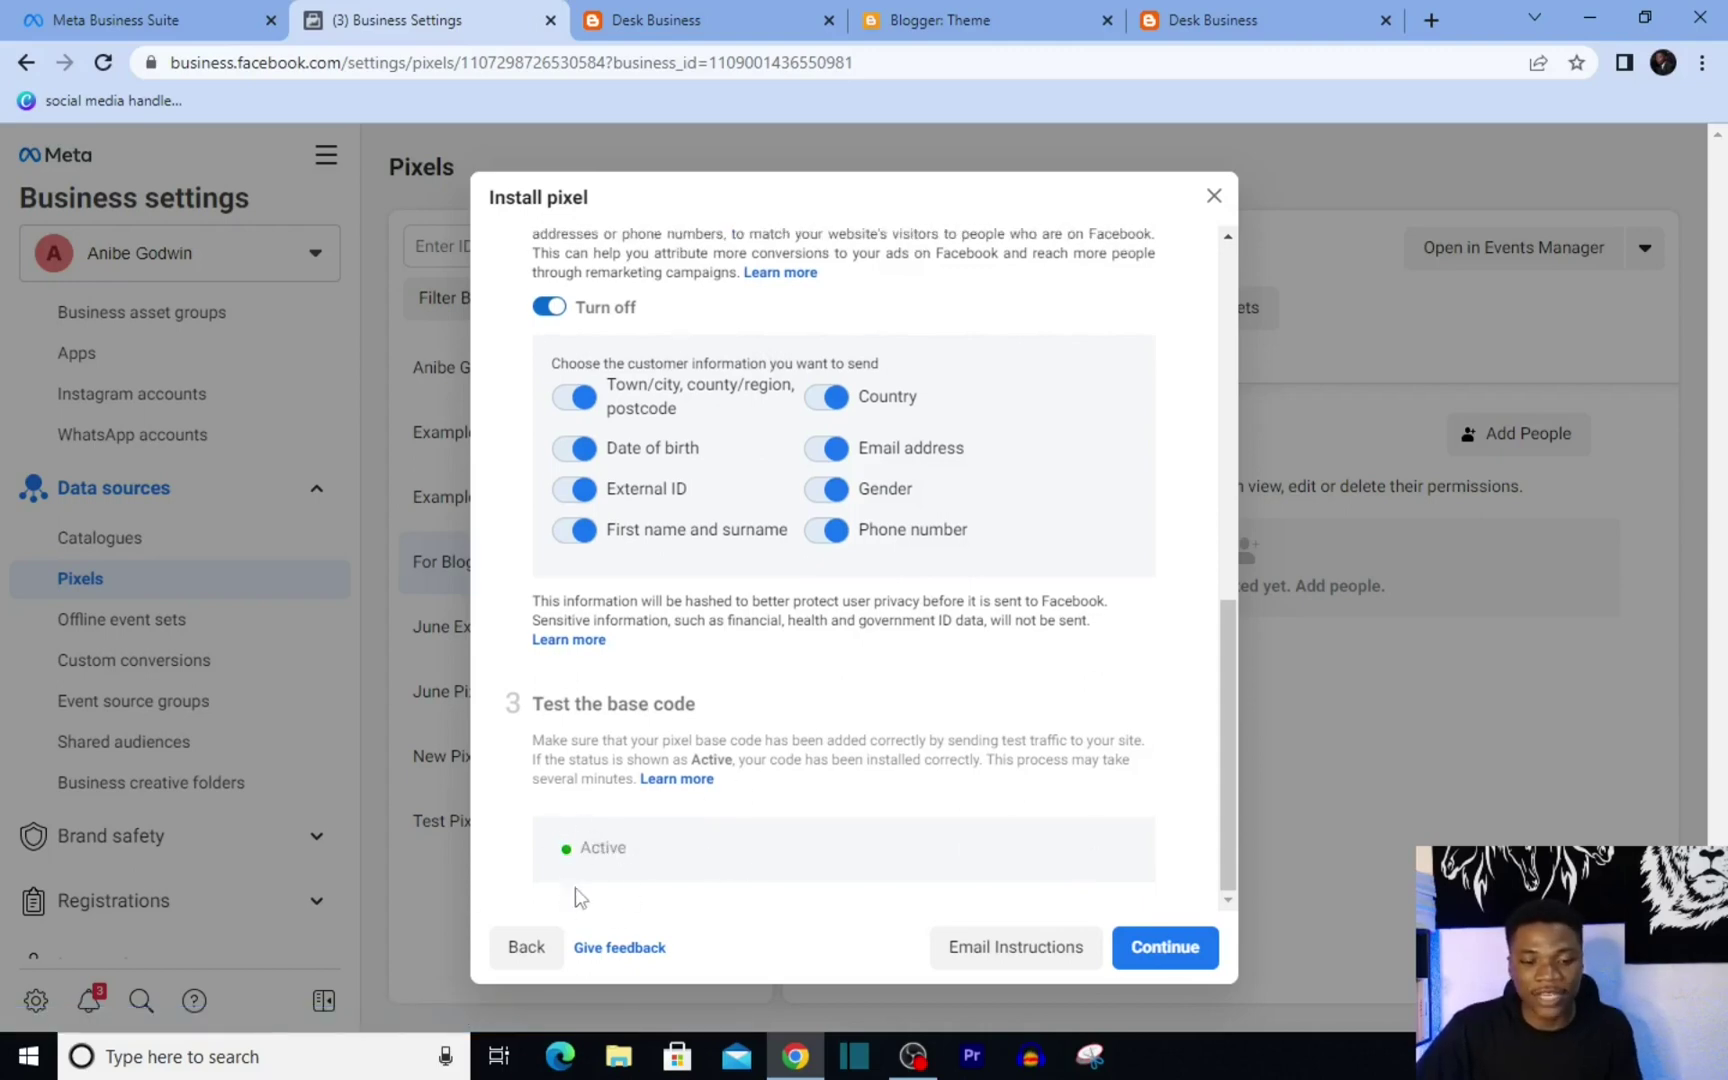
Finish the base code install and dismiss the Set up events dialog without adding events
{"action": "left_click", "coordinate": [1188, 952]}
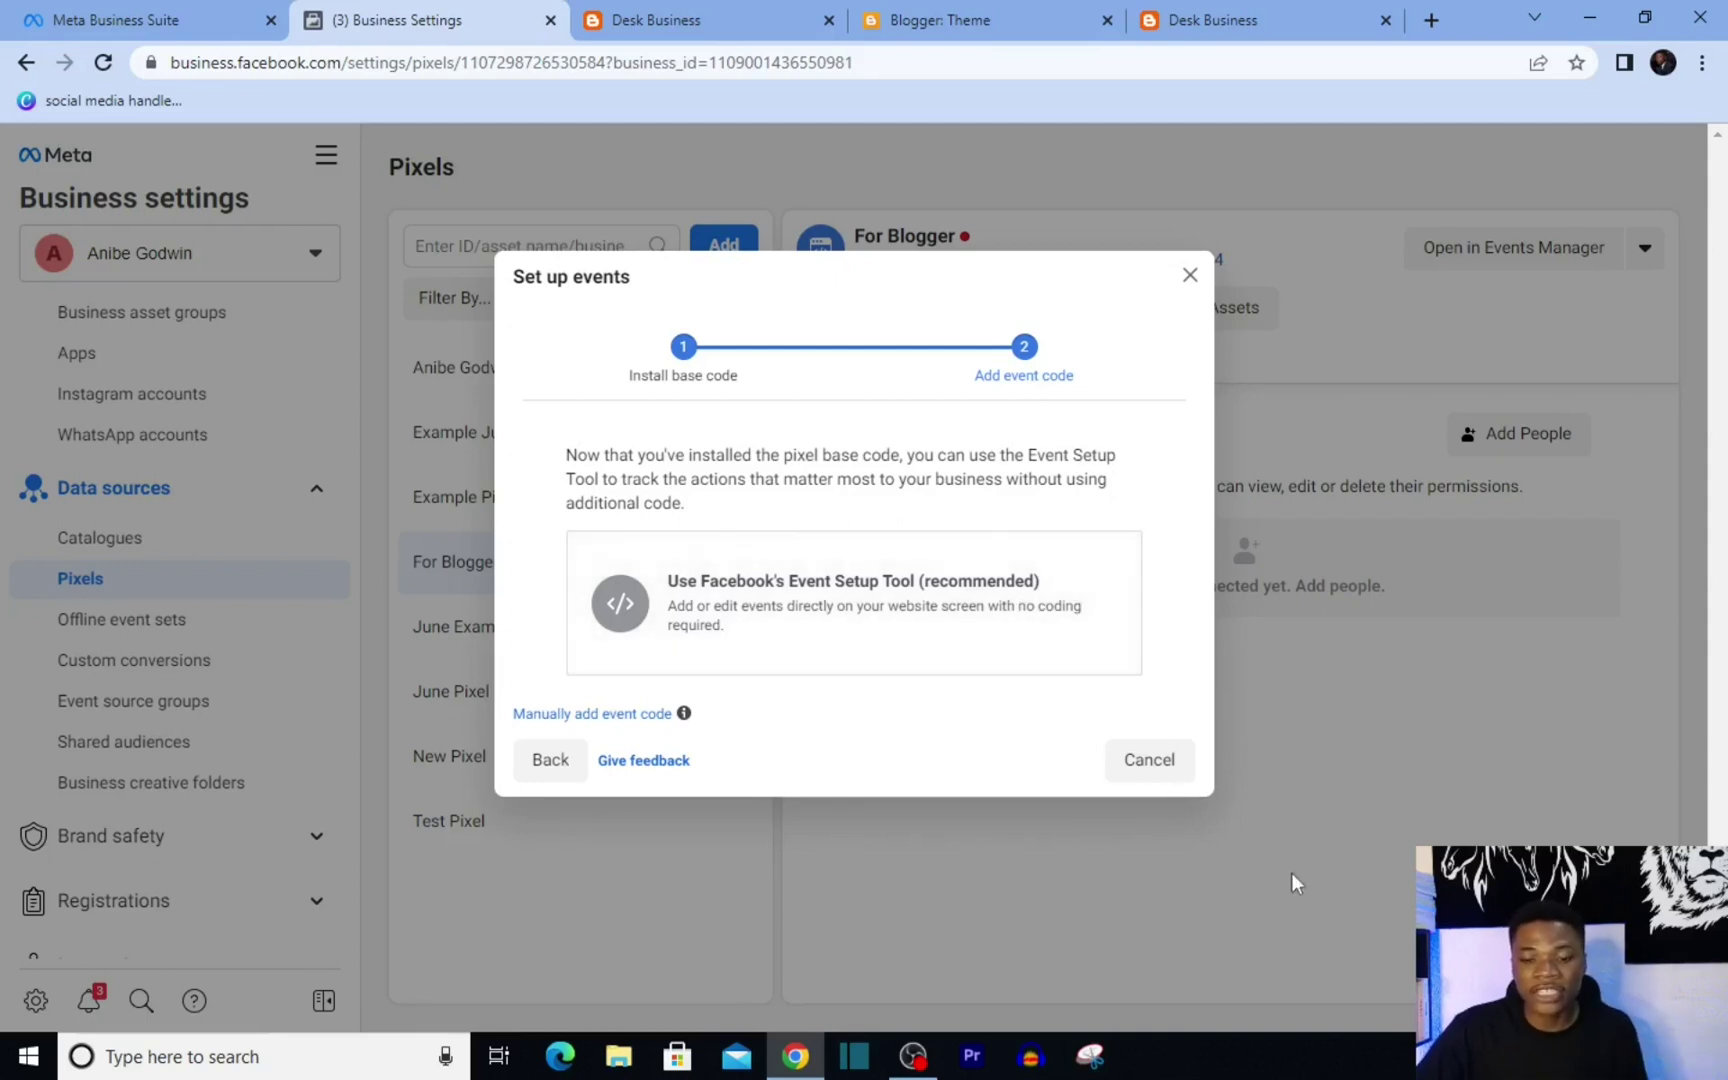
{"action": "left_click", "coordinate": [1190, 276]}
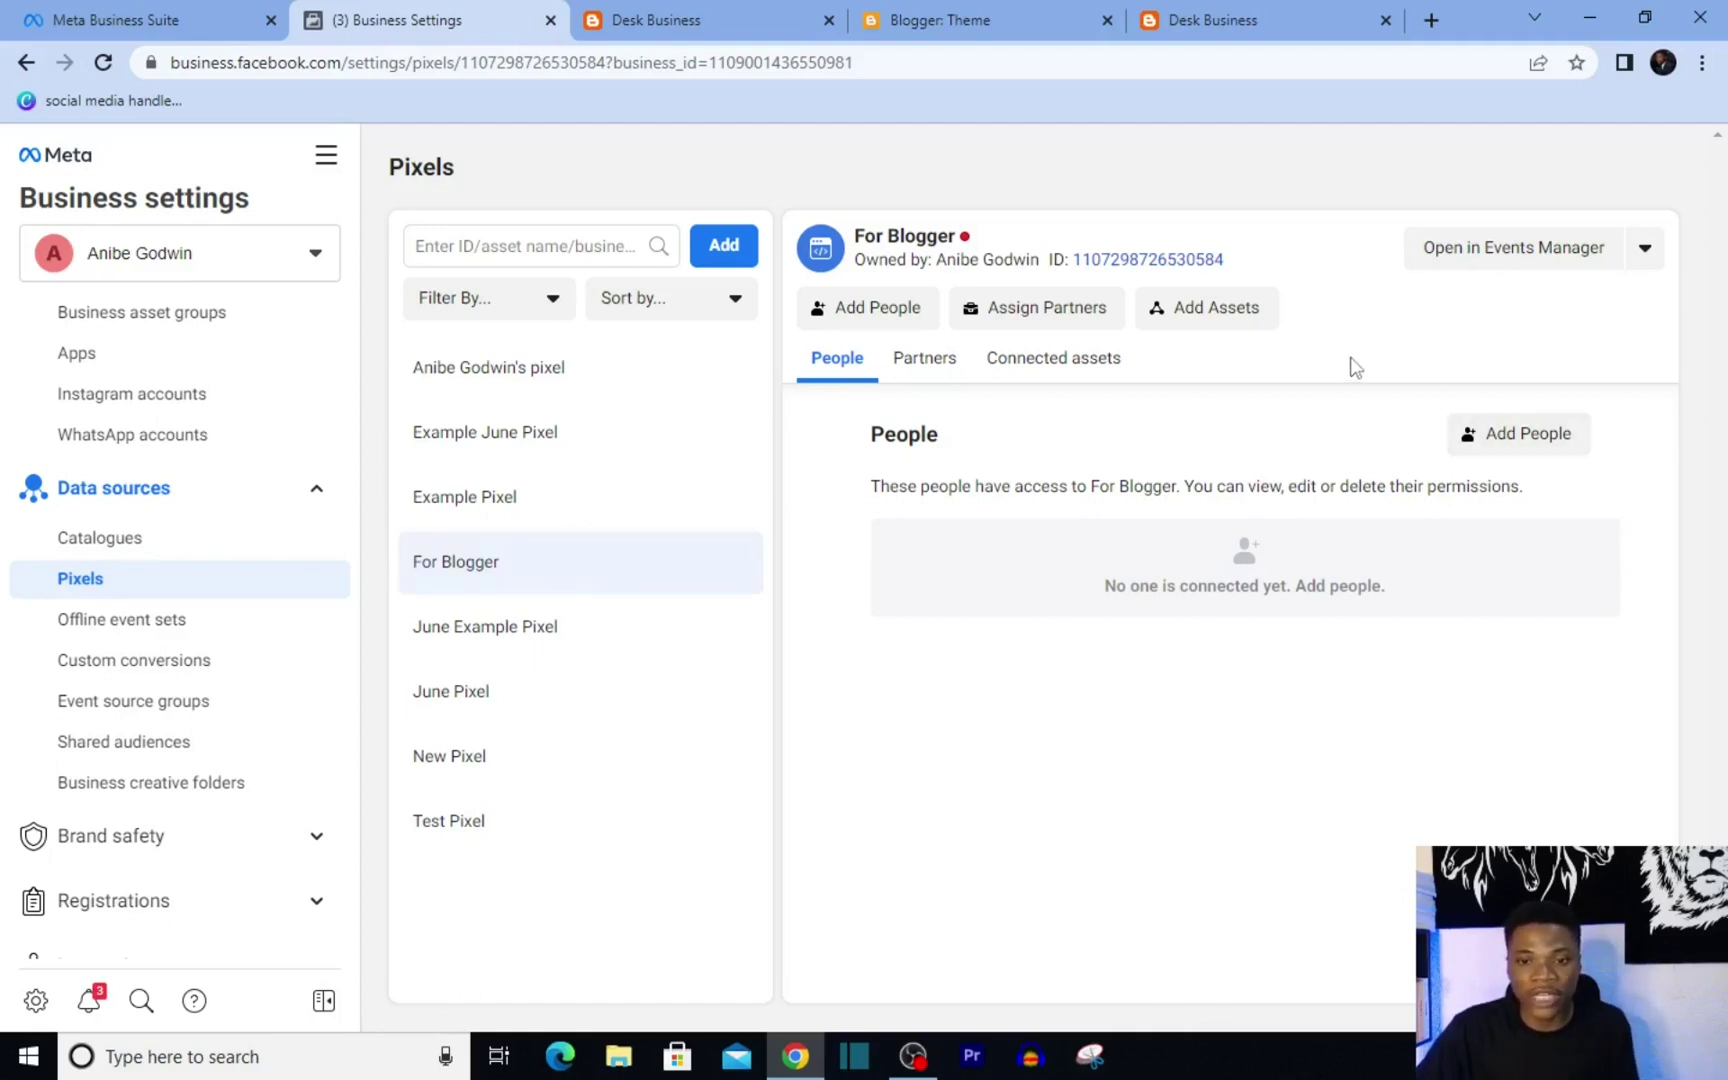
Add the Usser ad account as a connected asset of the For Blogger pixel
{"action": "left_click", "coordinate": [1058, 362]}
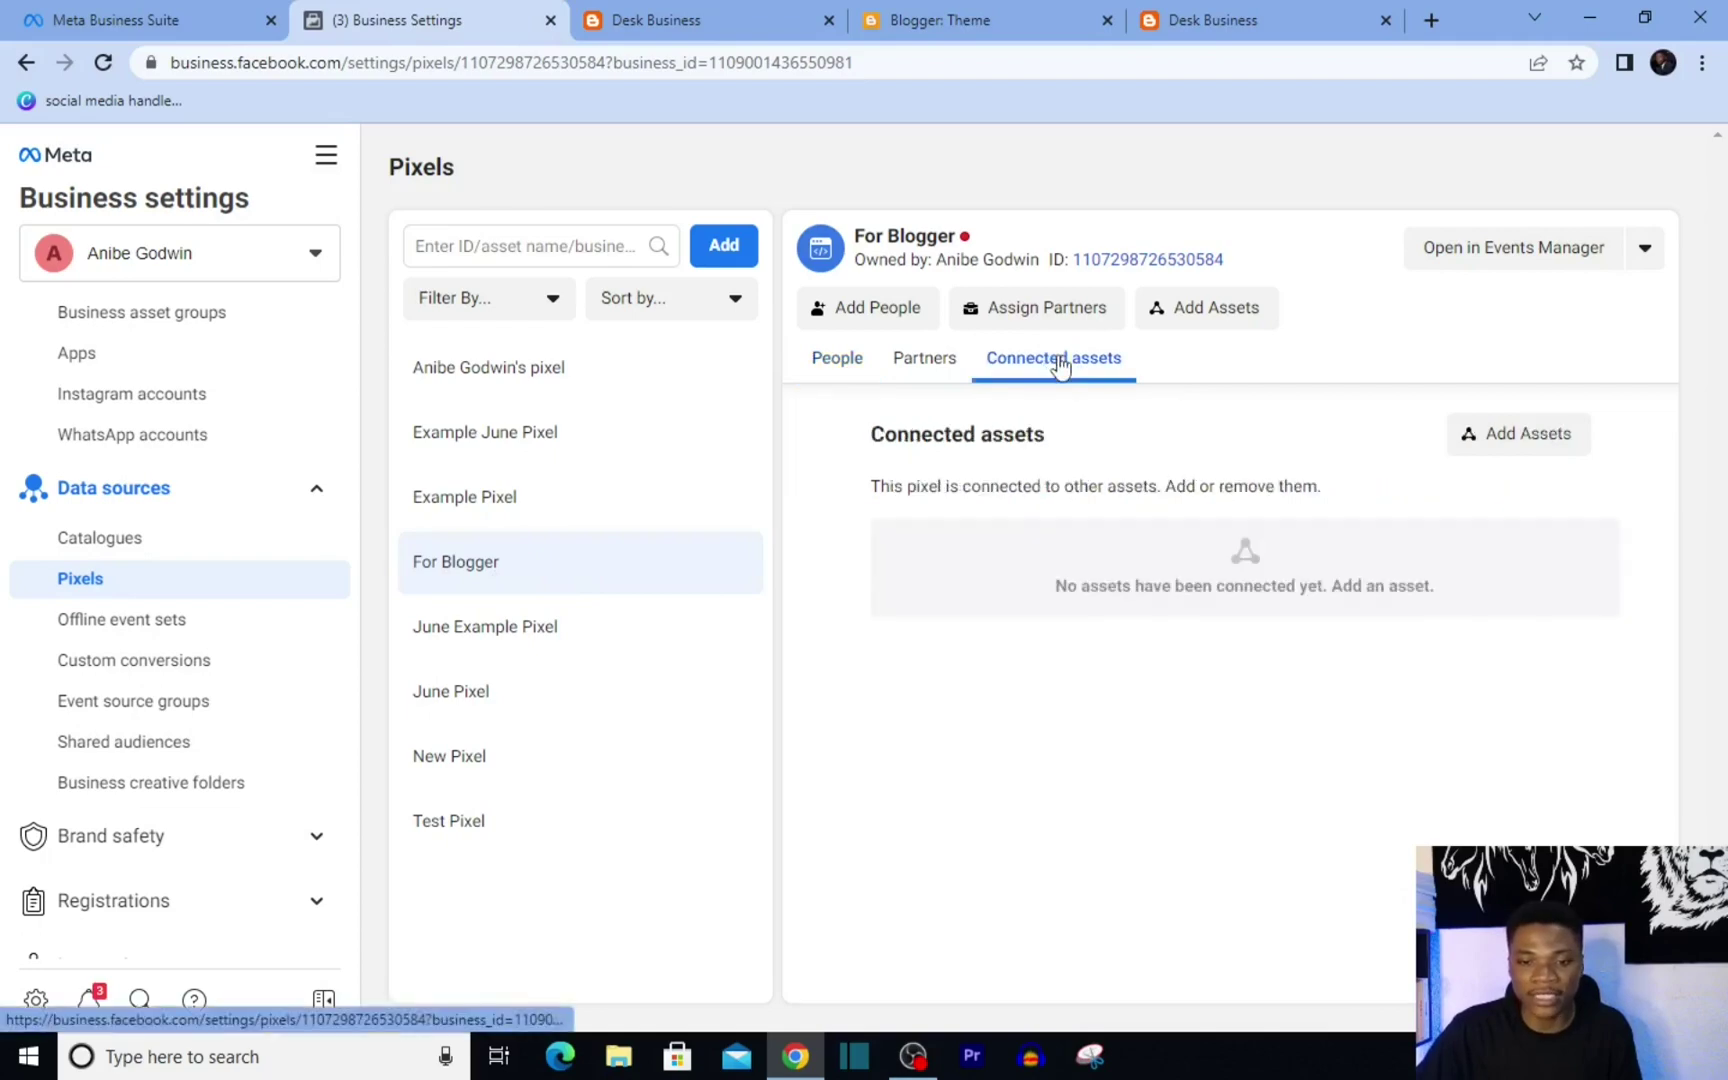
{"action": "left_click", "coordinate": [1509, 441]}
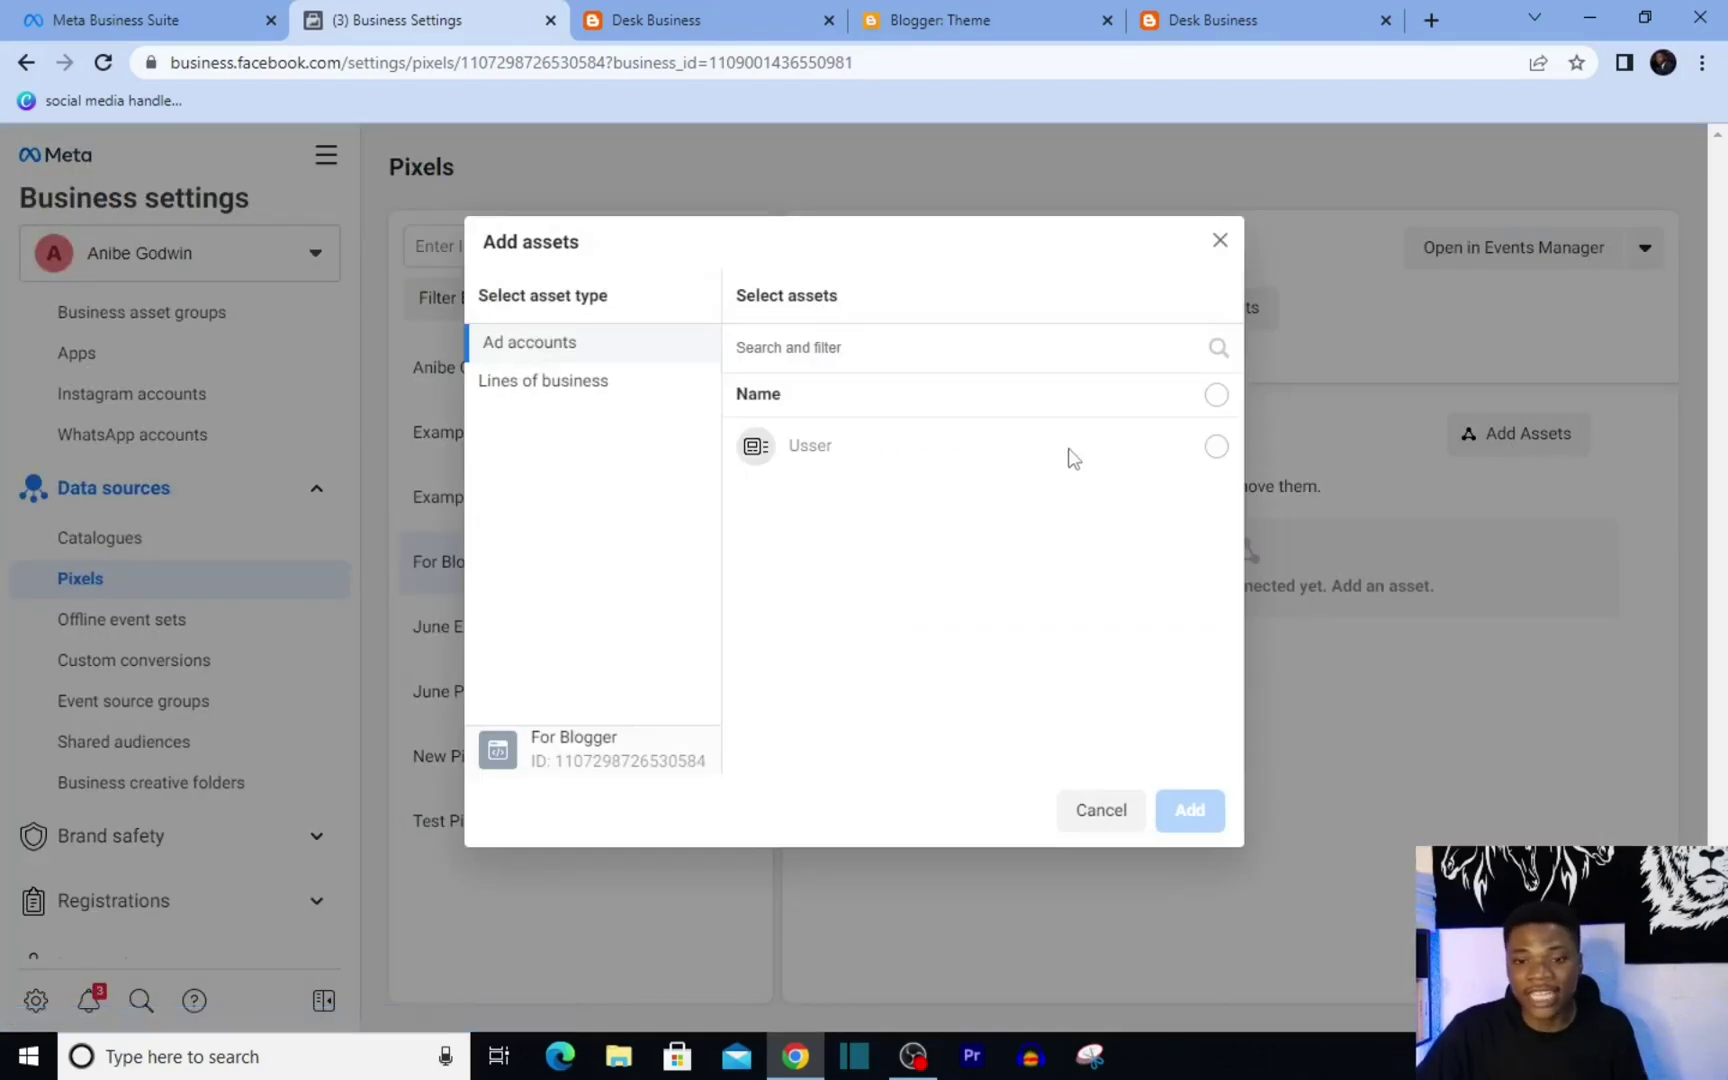
{"action": "left_click", "coordinate": [1072, 457]}
{"action": "left_click", "coordinate": [1208, 810]}
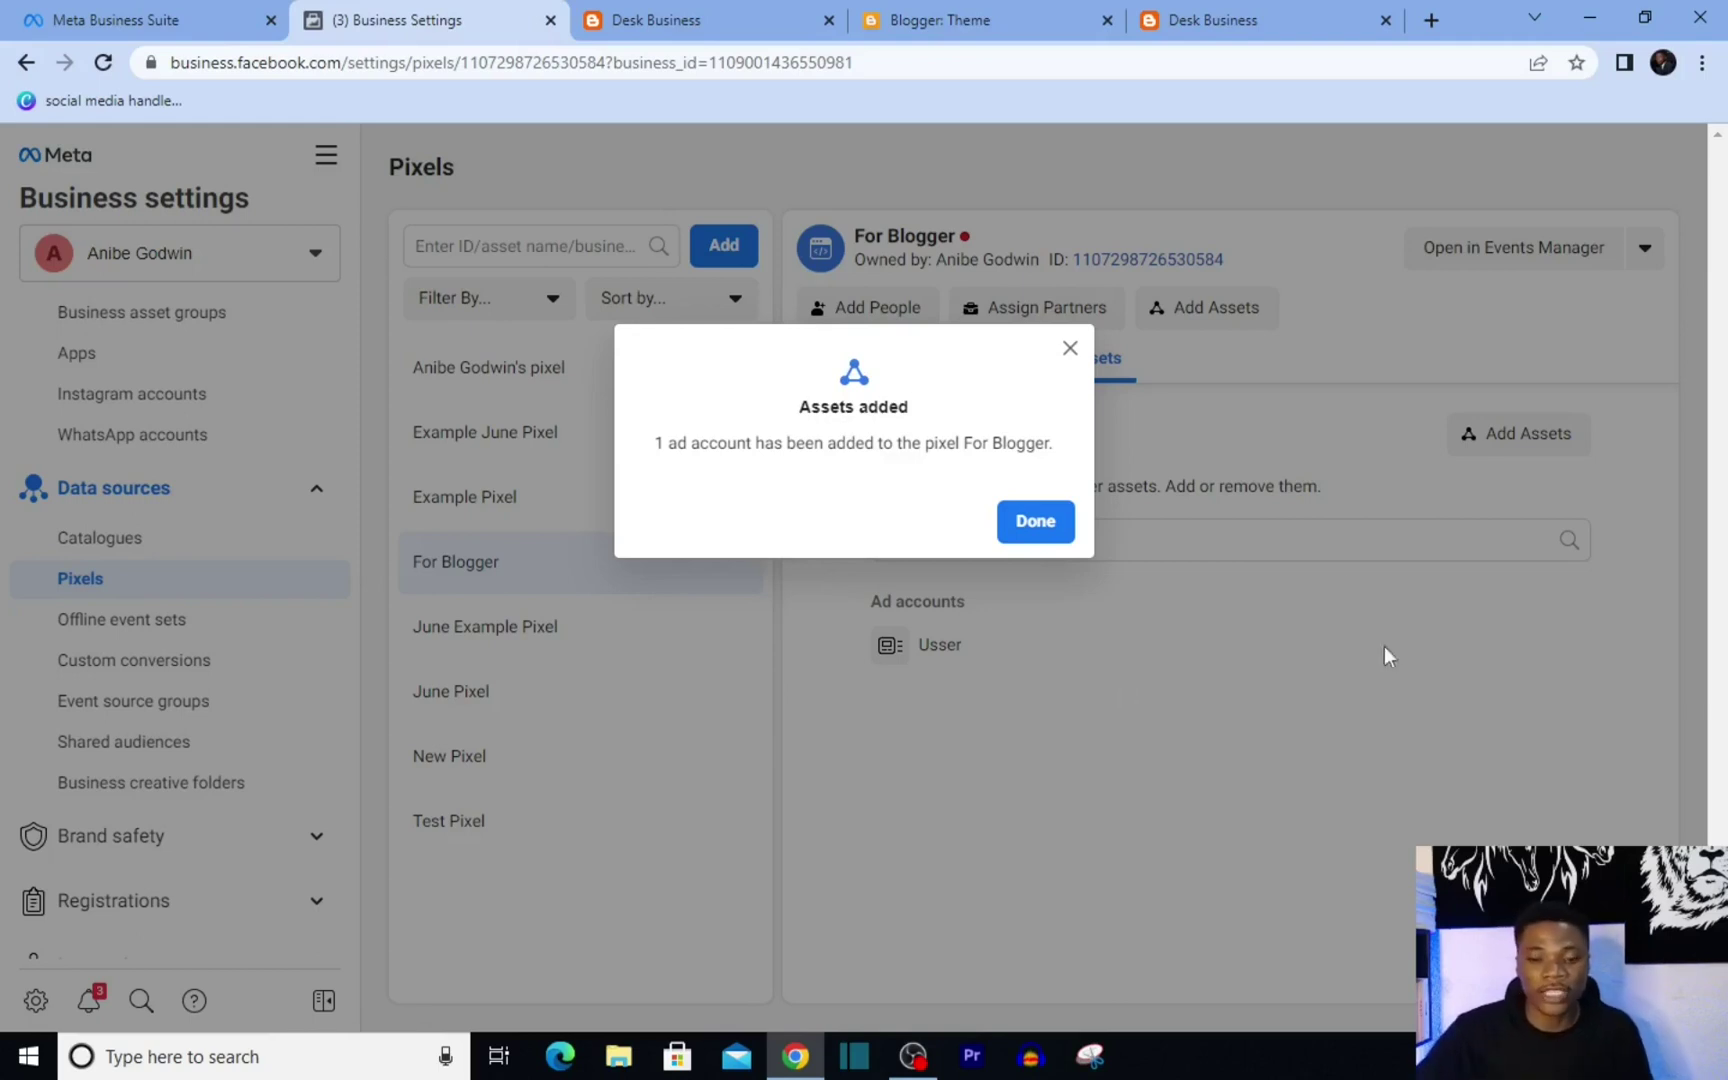
{"action": "left_click", "coordinate": [1052, 532]}
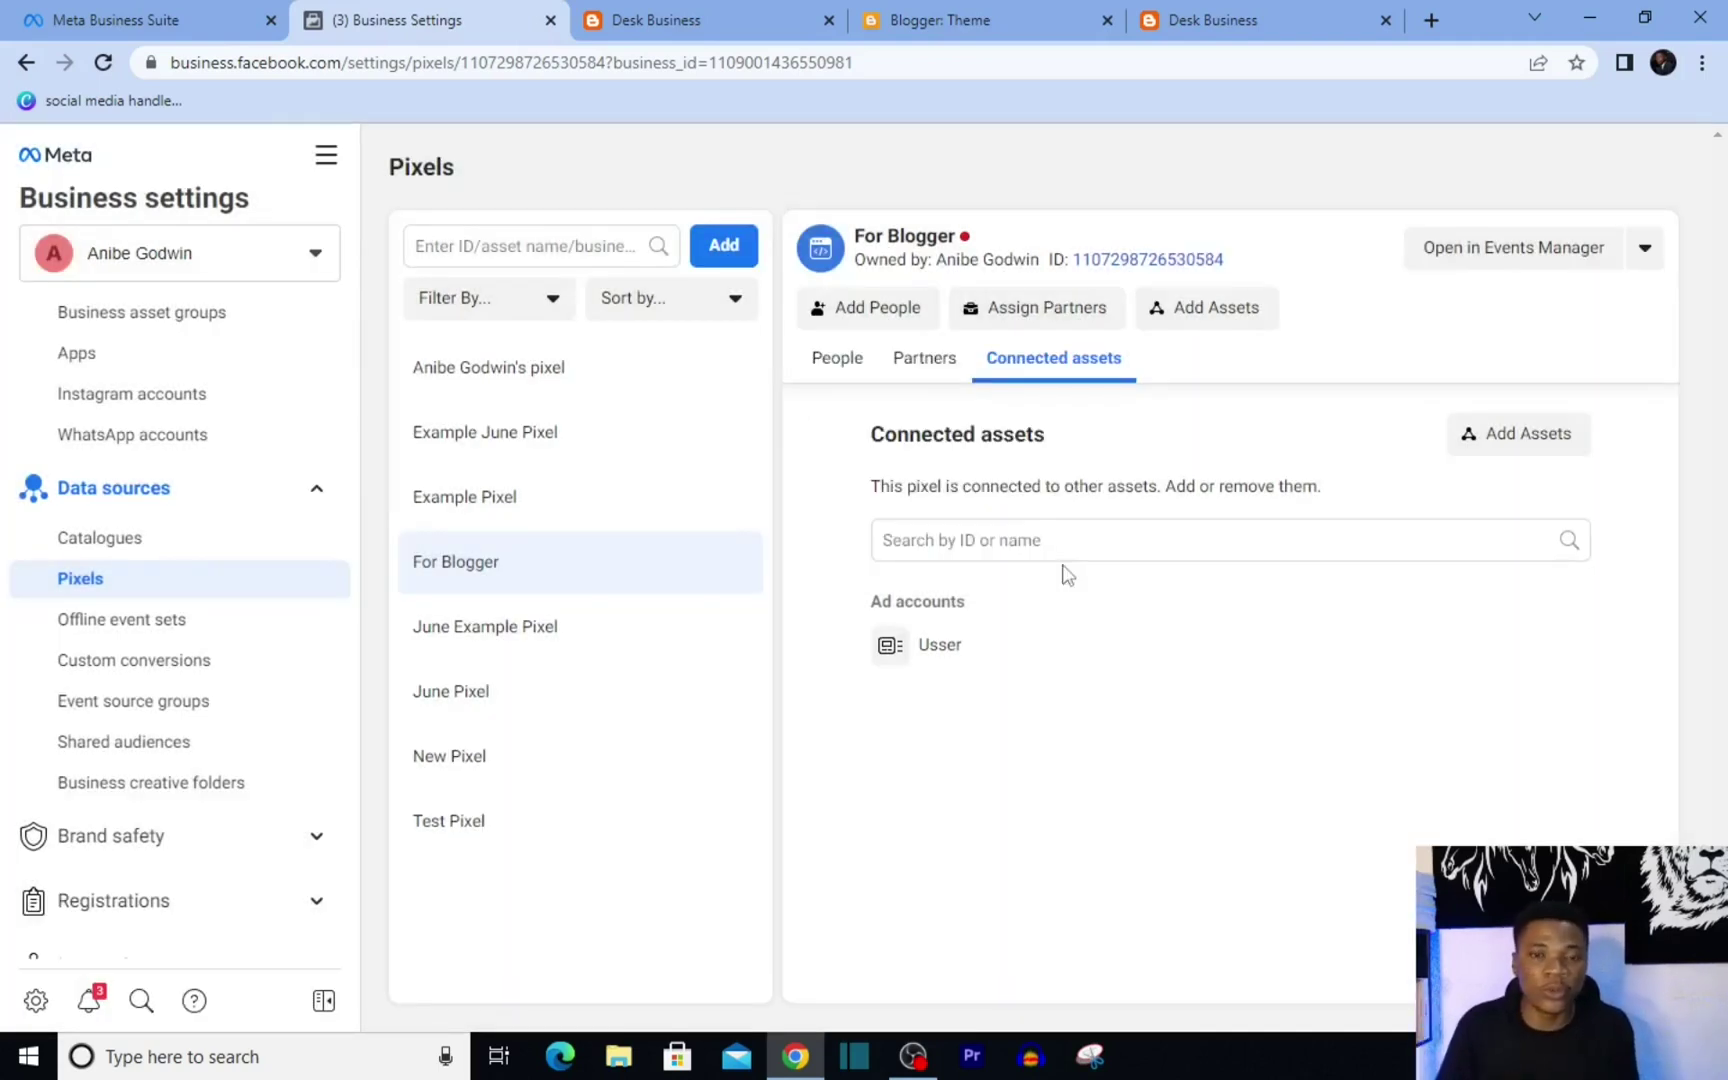